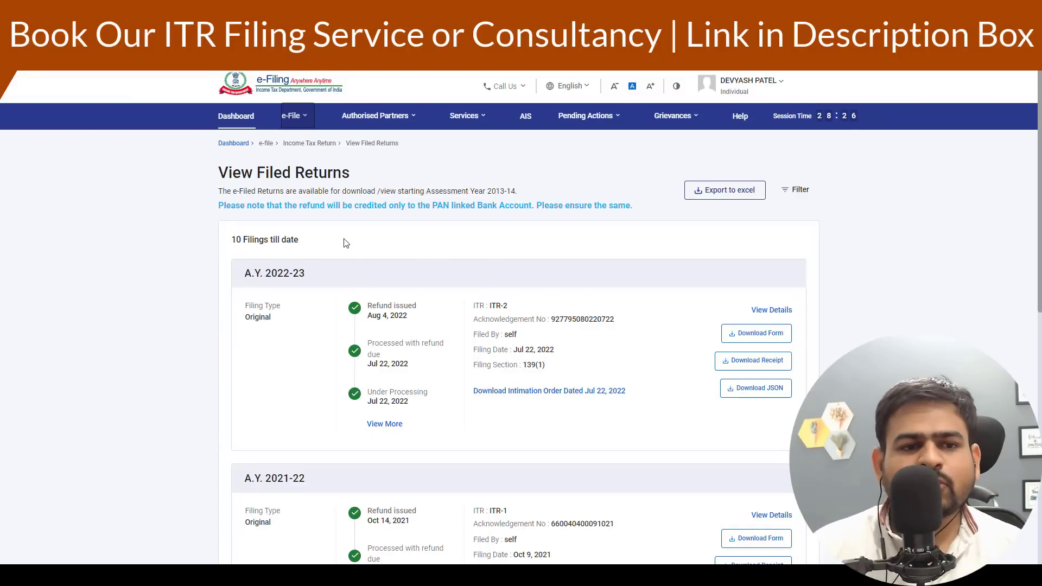
# - Open the page for filing a new income tax return
pyautogui.click(293, 115)
pyautogui.moveTo(314, 146)
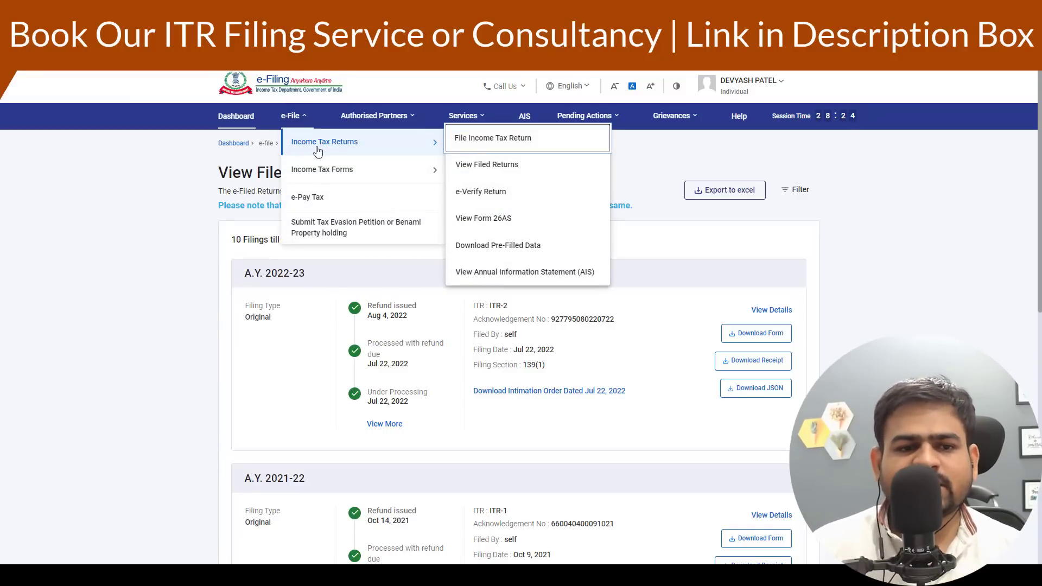
pyautogui.click(484, 147)
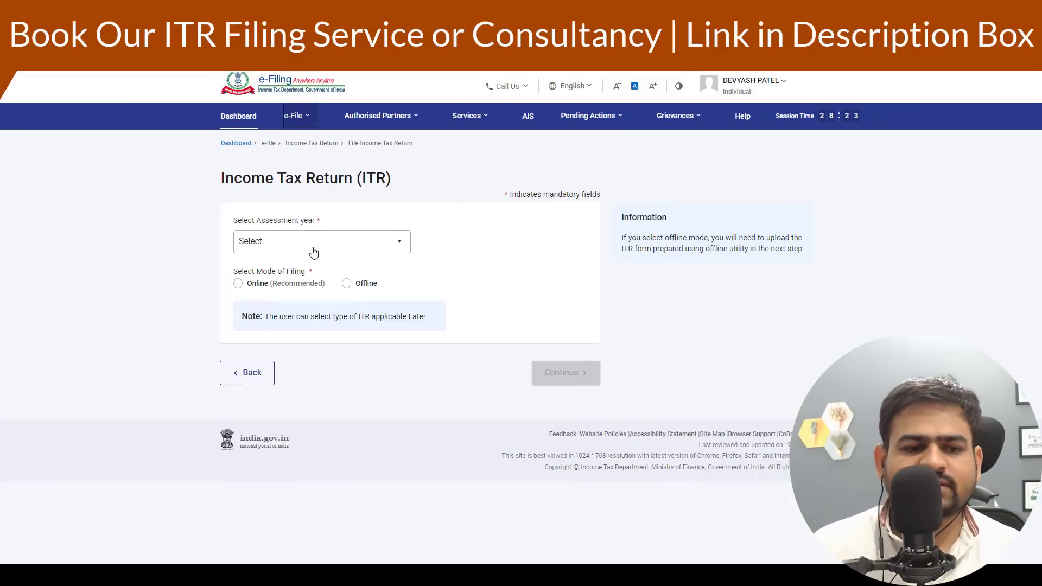
# - Choose assessment year 2023-24 (Current A.Y.) with the Online filing mode and continue
pyautogui.click(310, 243)
pyautogui.click(283, 293)
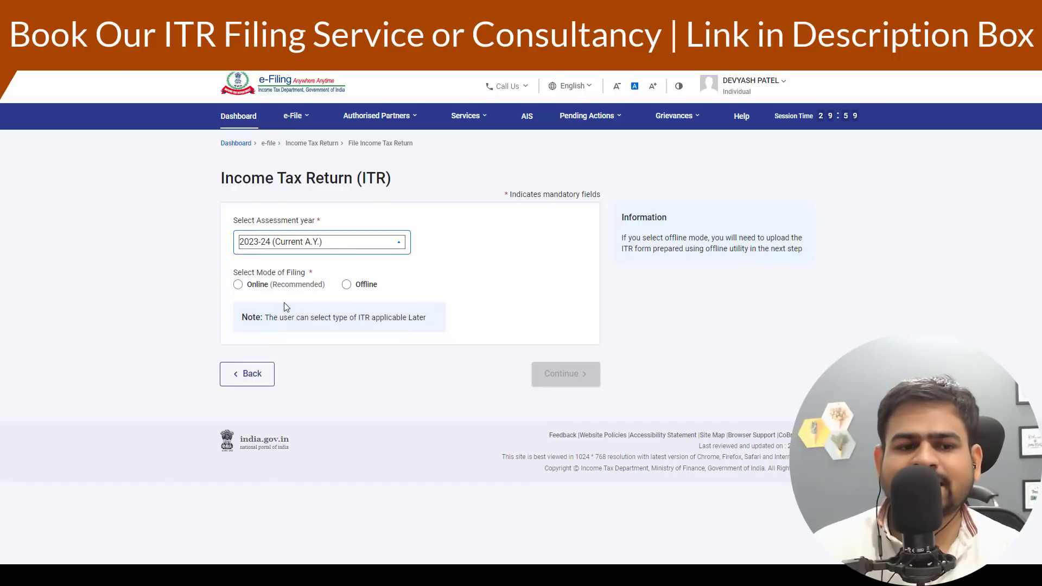
pyautogui.click(291, 284)
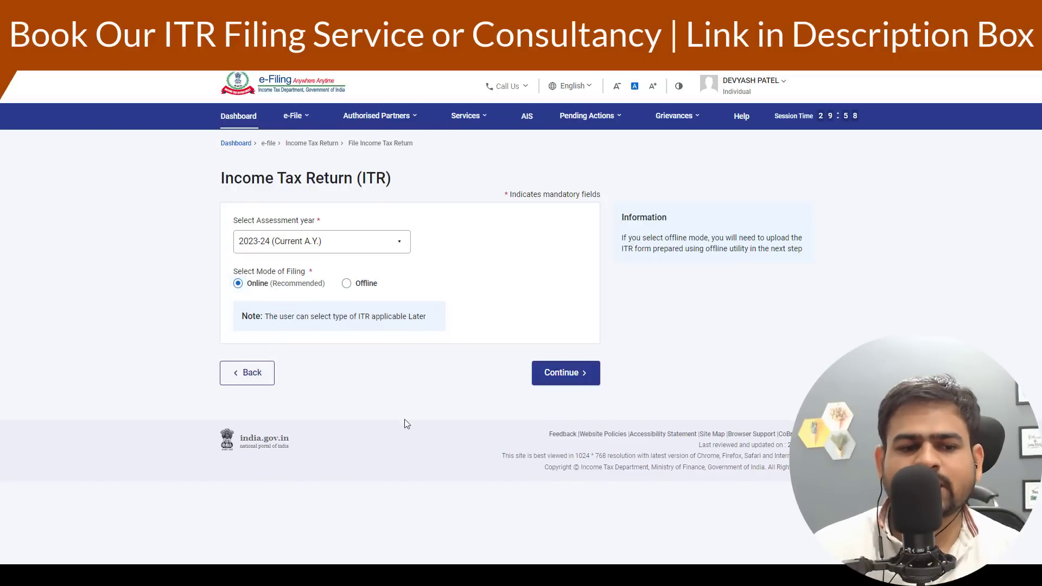
pyautogui.click(579, 379)
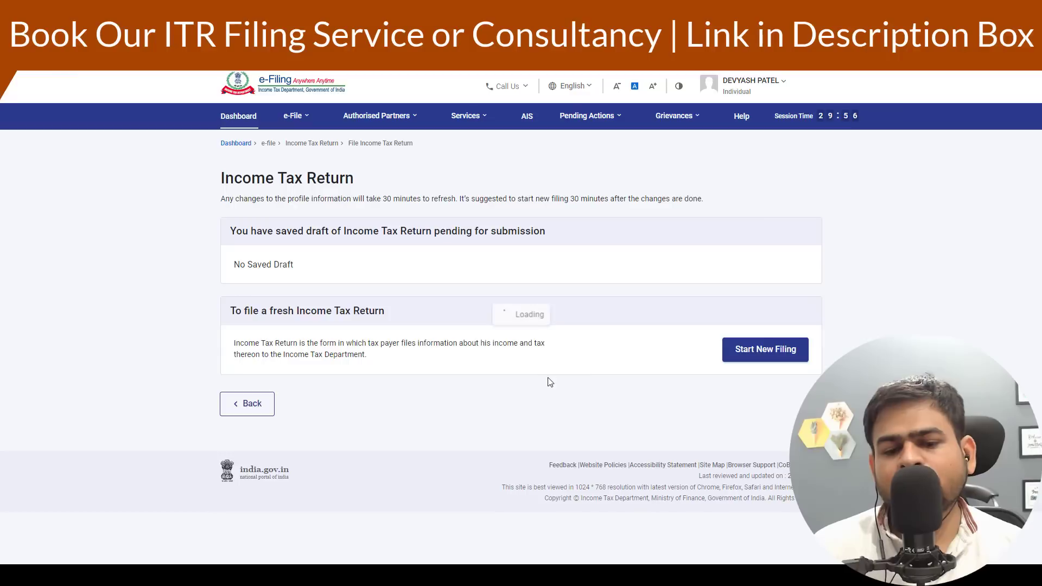
# - Start a new filing with Individual status and choose the ITR - 2 form
pyautogui.click(762, 351)
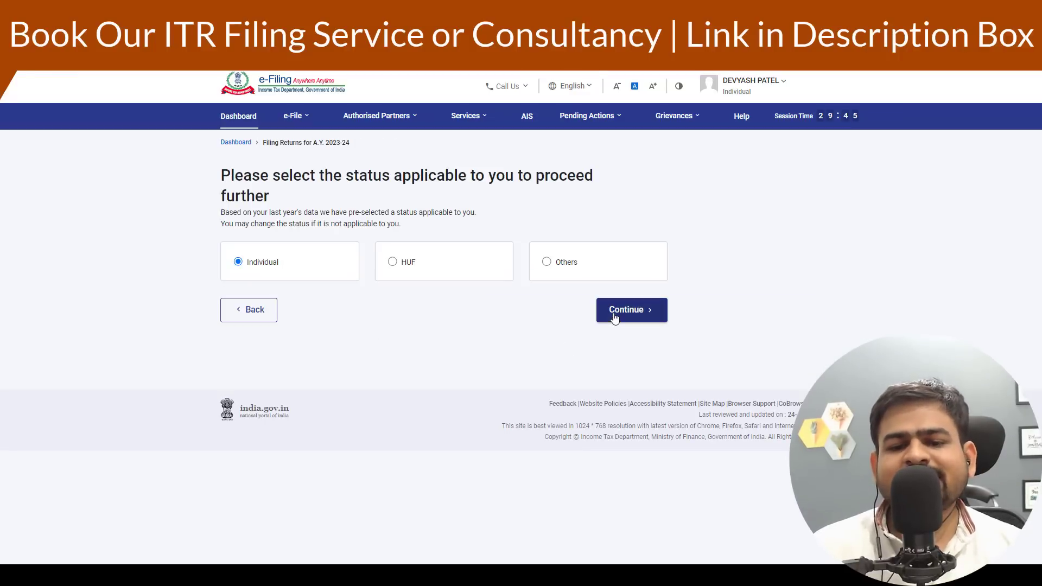
pyautogui.click(612, 314)
pyautogui.click(541, 278)
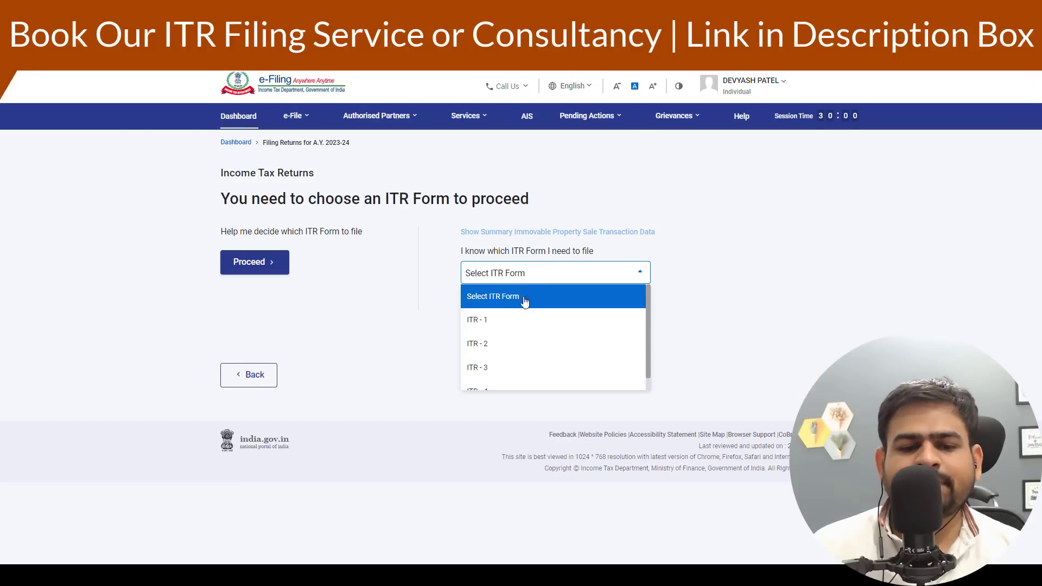
pyautogui.click(488, 352)
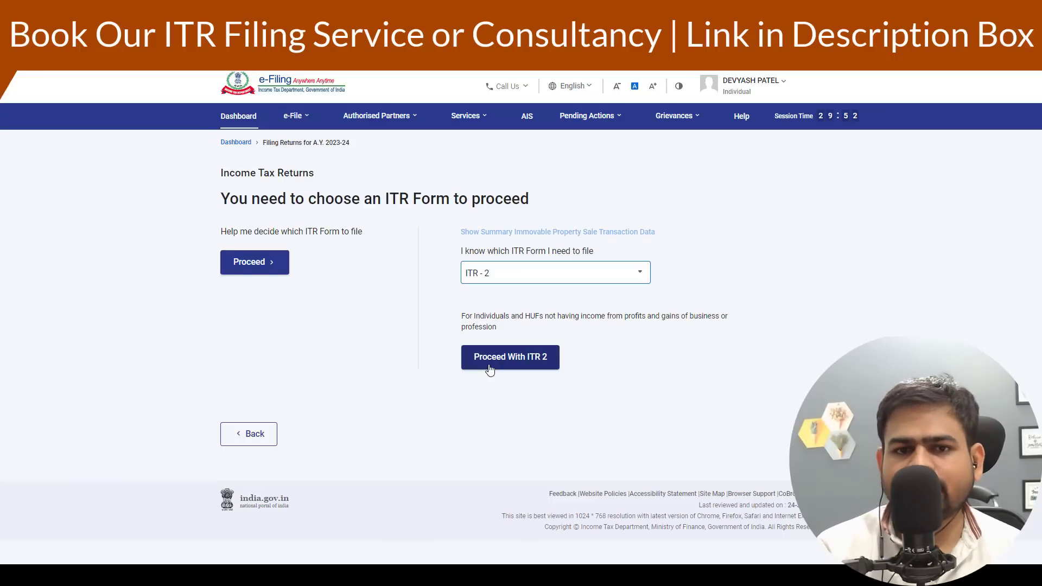
# - Open the Annual Information Statement (AIS) on the Compliance Portal
pyautogui.click(531, 121)
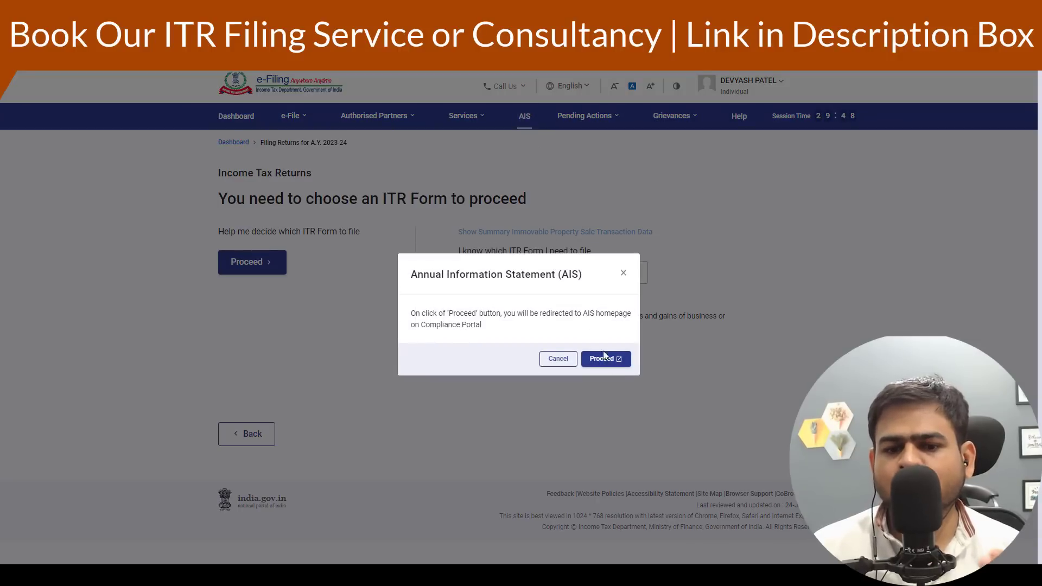
pyautogui.click(616, 356)
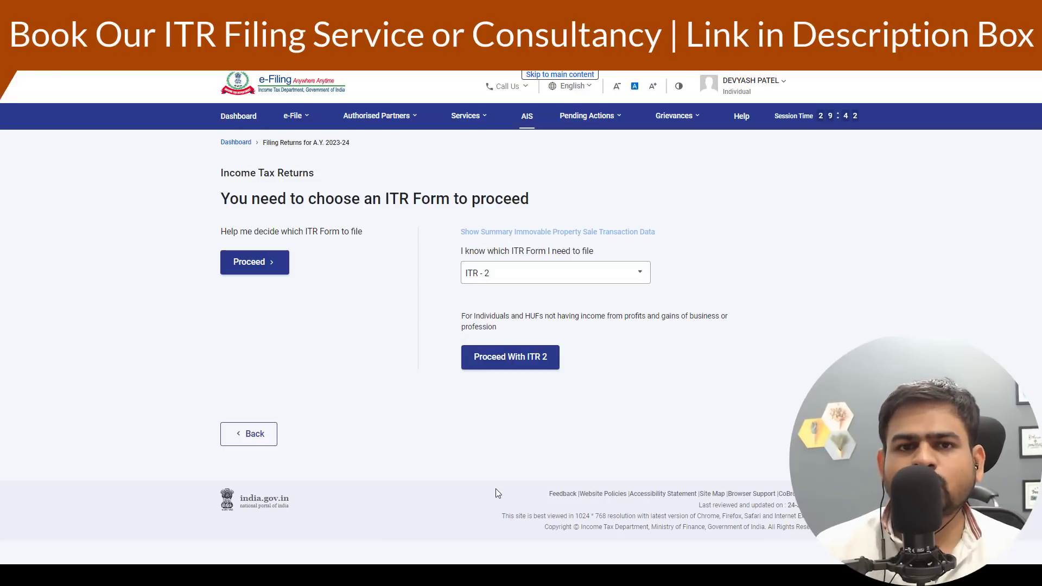
# - Proceed with ITR 2 and start the return
pyautogui.click(500, 360)
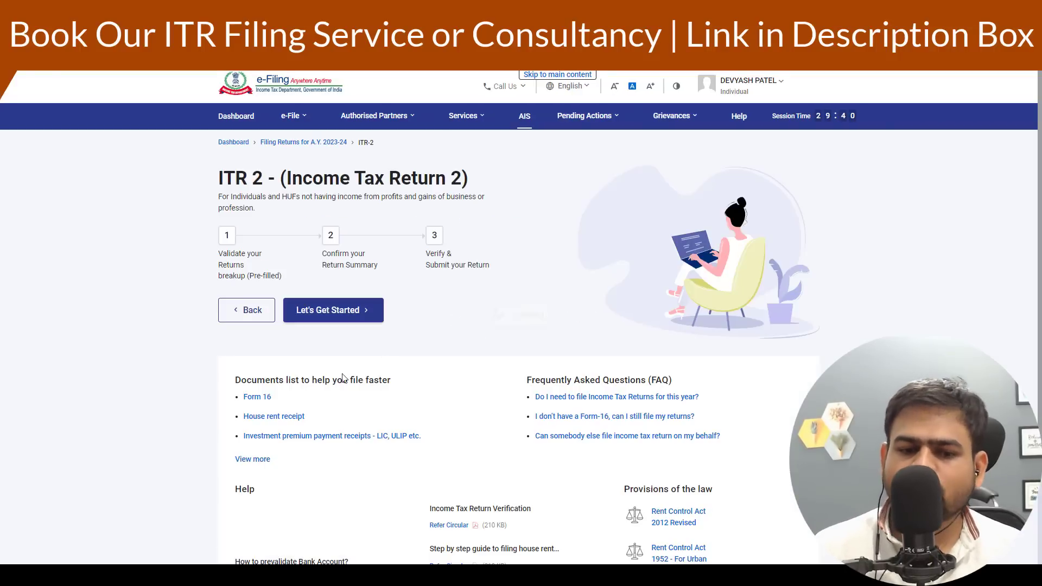
pyautogui.click(330, 311)
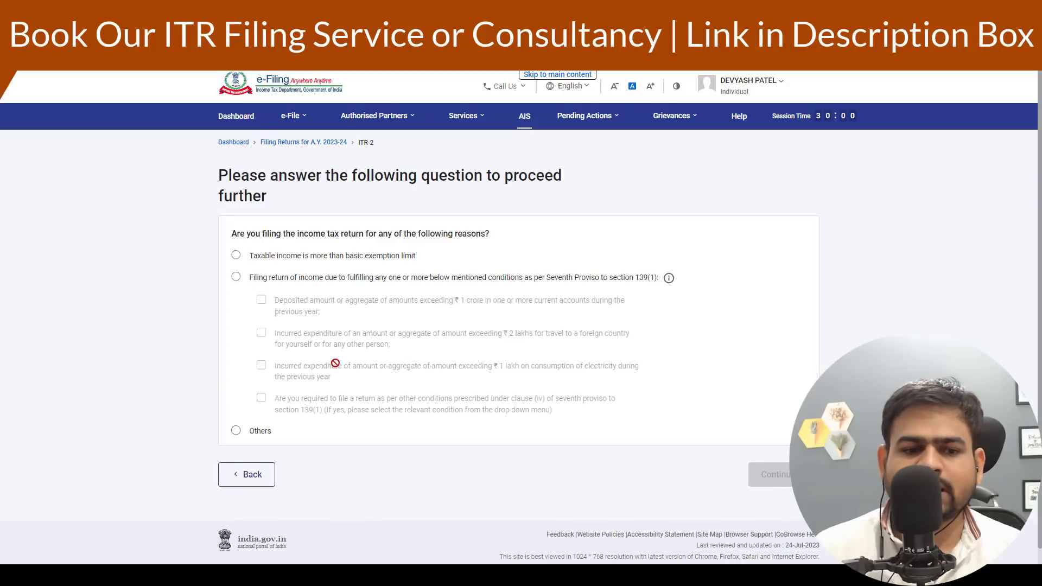
# - Answer the filing-reason question with Others and continue
pyautogui.moveTo(223, 237); pyautogui.dragTo(467, 234)
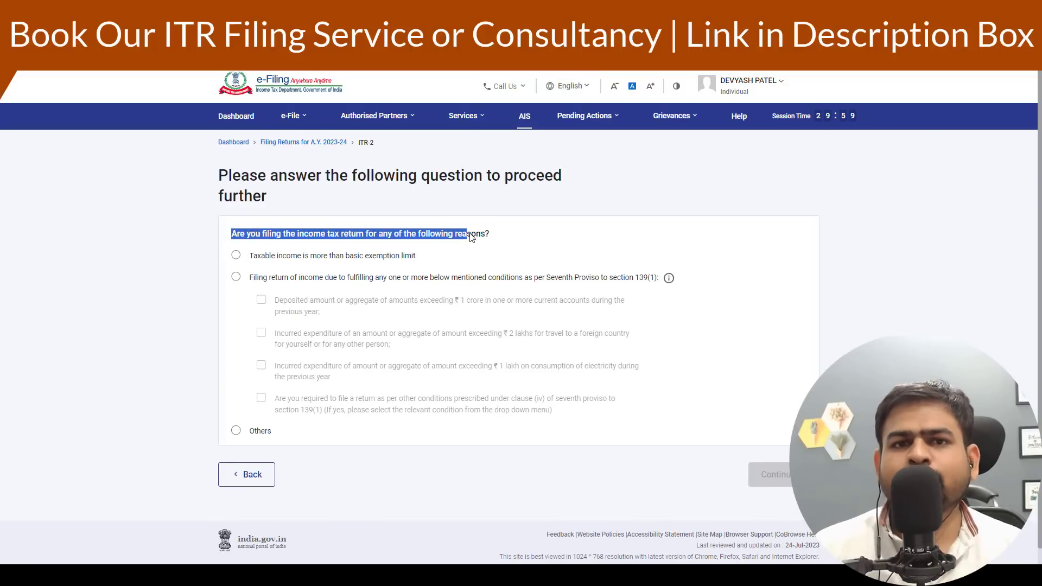
pyautogui.click(236, 430)
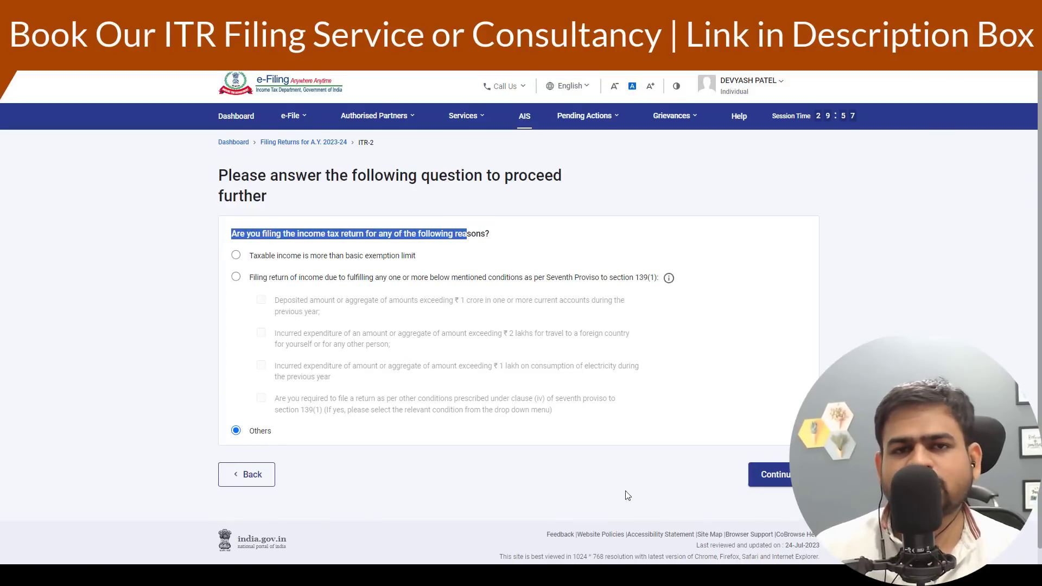
pyautogui.click(779, 473)
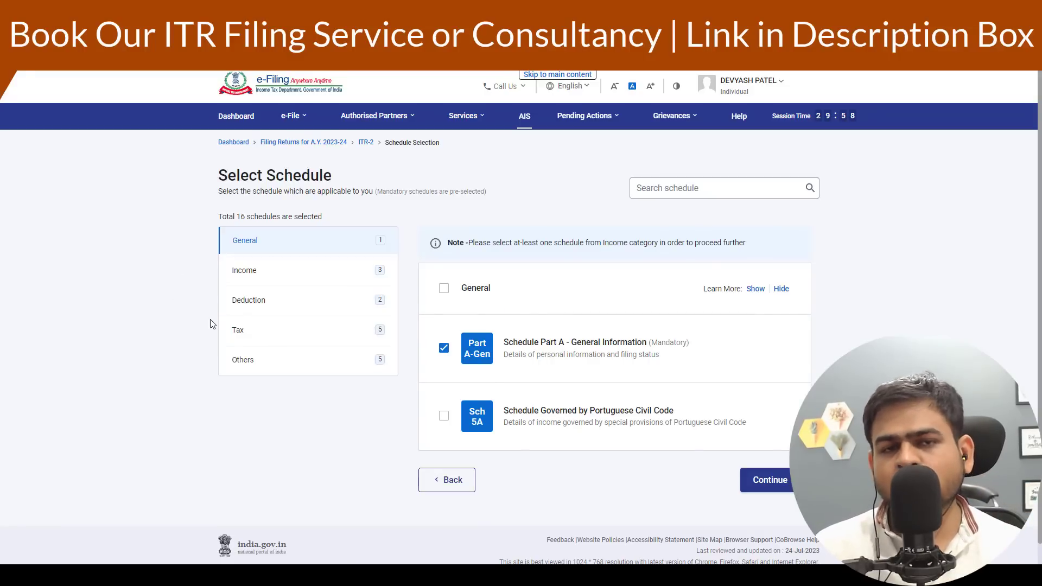
# - Review the list of Income schedules
pyautogui.click(267, 279)
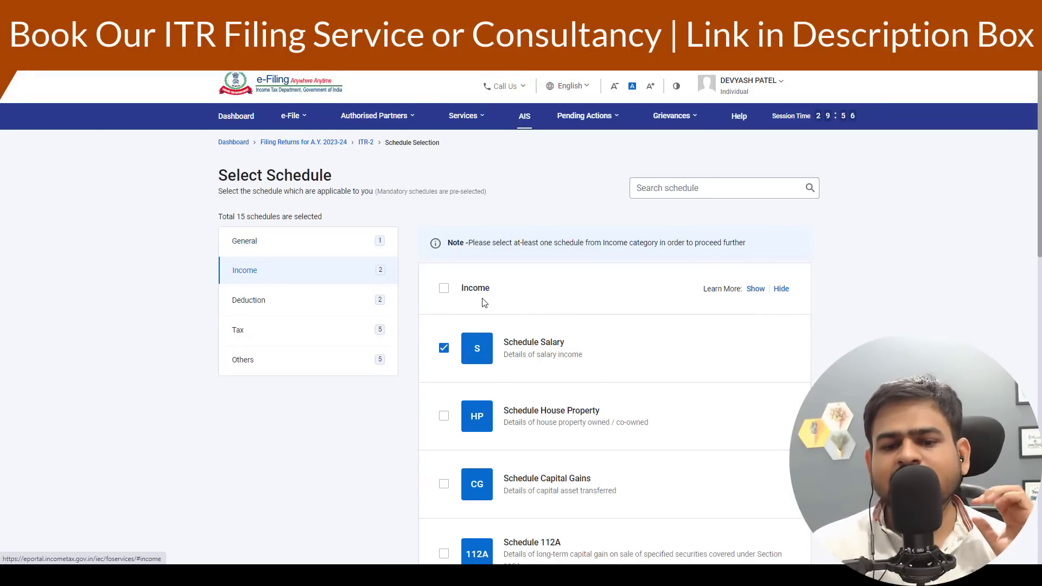
pyautogui.scroll(-6, 543, 286)
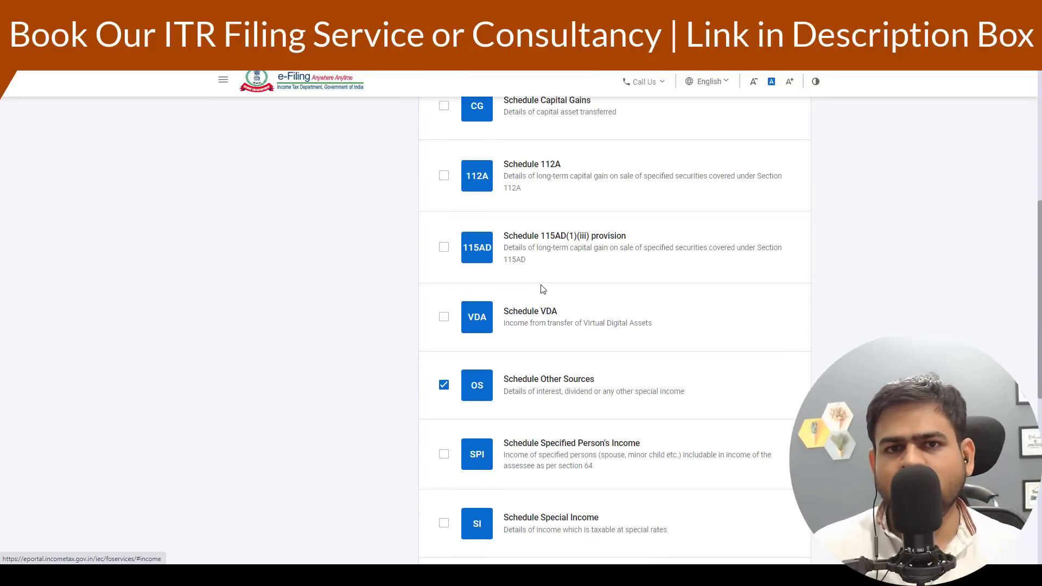
pyautogui.scroll(6, 540, 288)
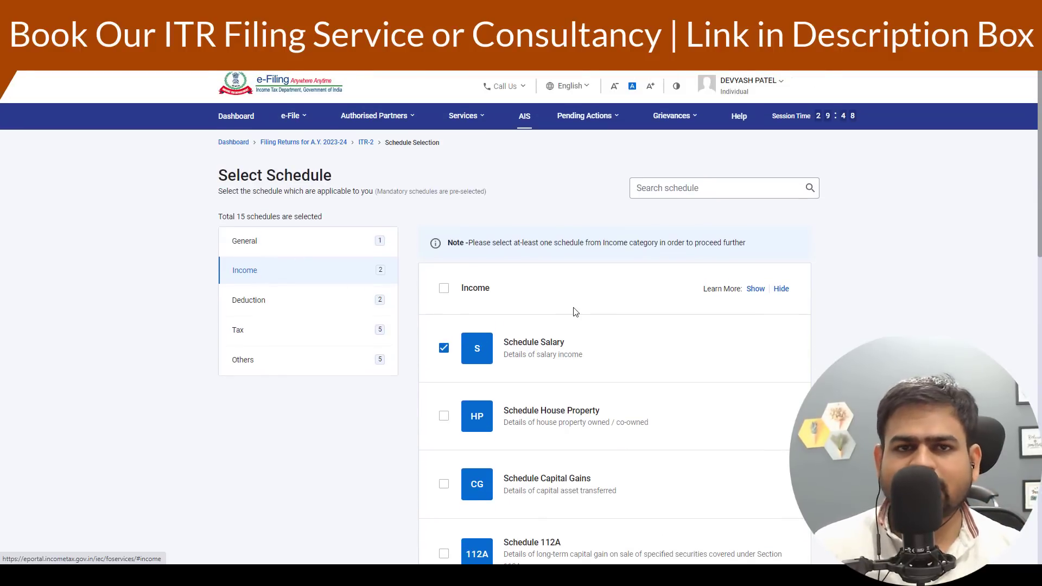
pyautogui.scroll(-2, 574, 308)
pyautogui.scroll(-1, 573, 308)
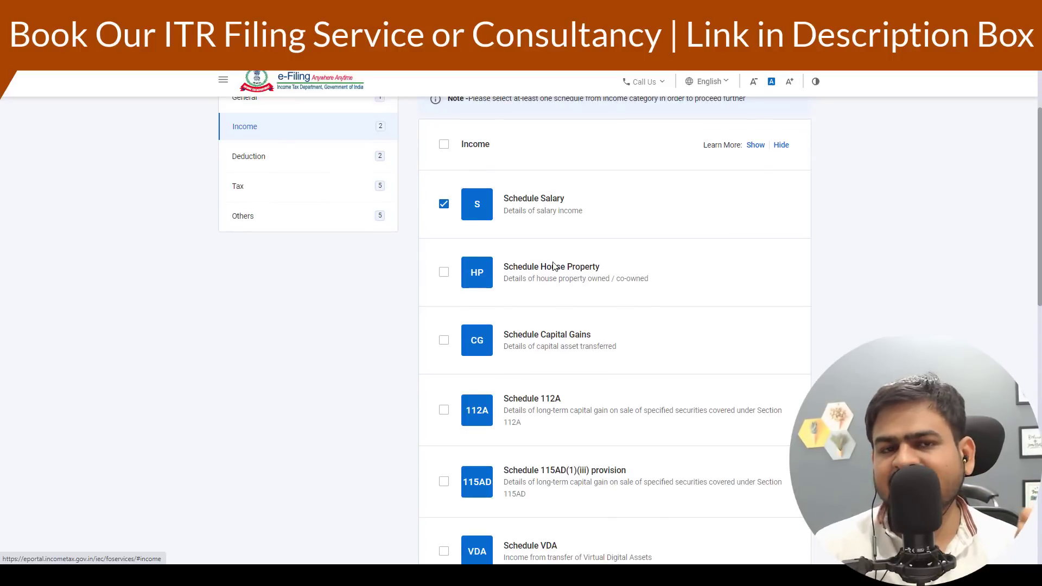
pyautogui.click(444, 206)
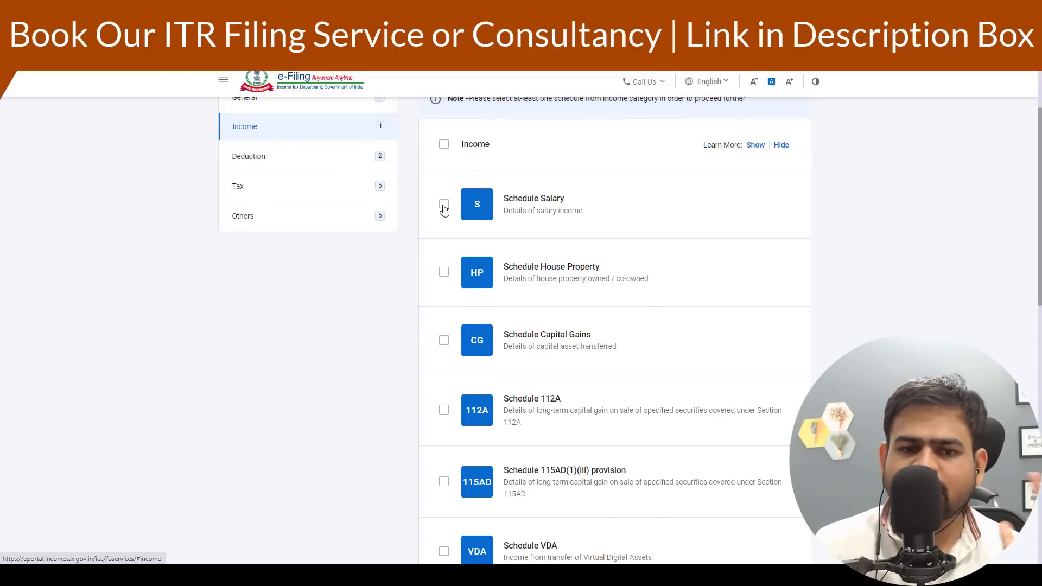
pyautogui.click(444, 205)
# - Select the House Property, Capital Gains and 112A income schedules
pyautogui.scroll(-3, 450, 212)
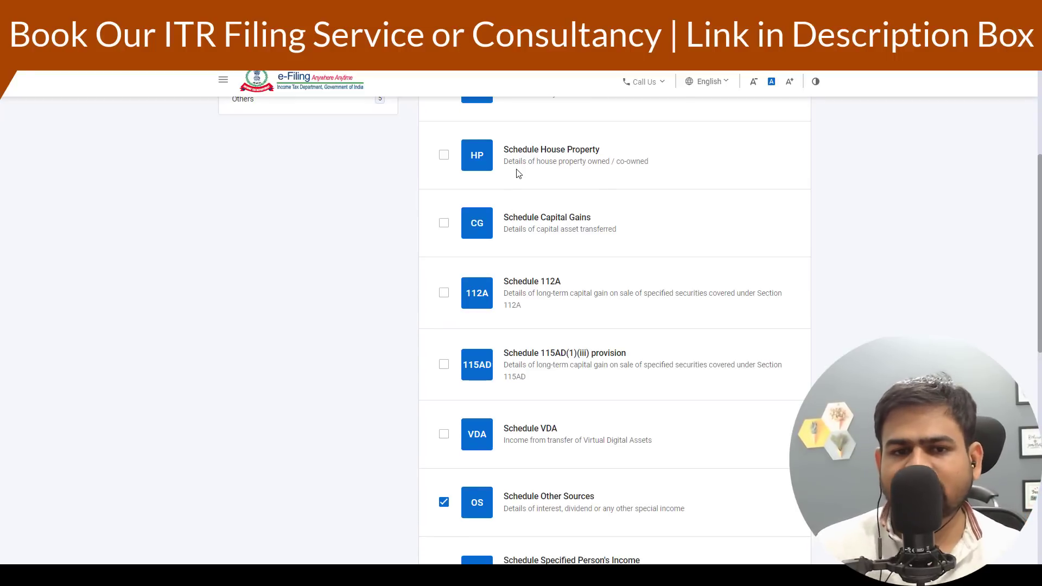
pyautogui.click(445, 155)
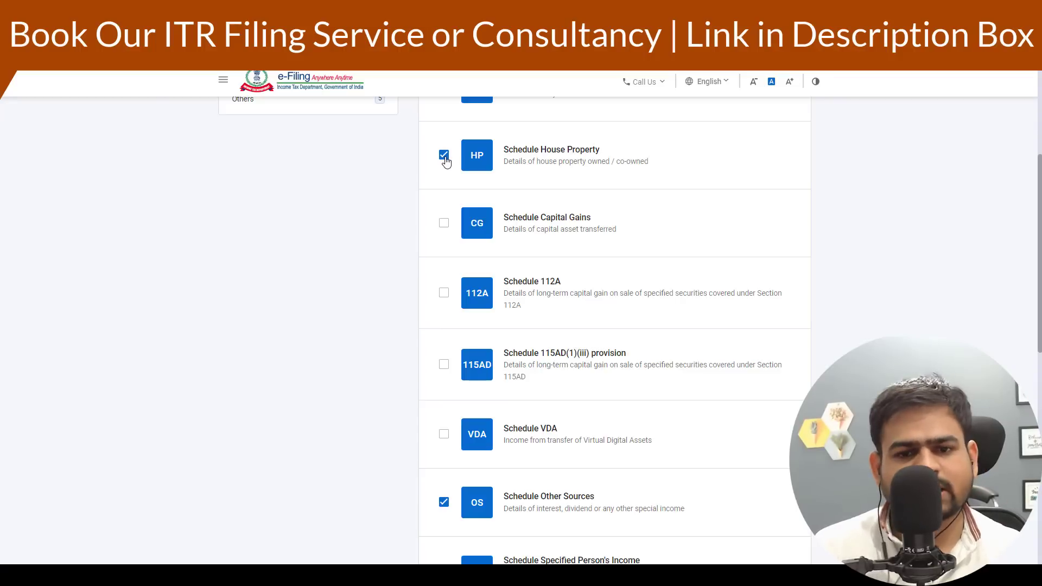
pyautogui.scroll(-1, 549, 176)
pyautogui.scroll(1, 539, 191)
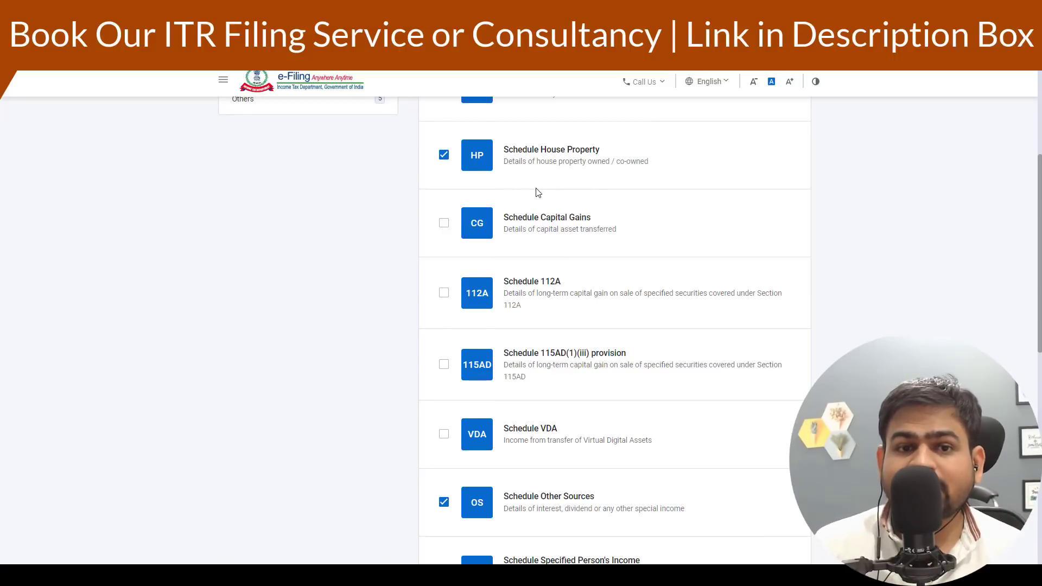
pyautogui.click(443, 224)
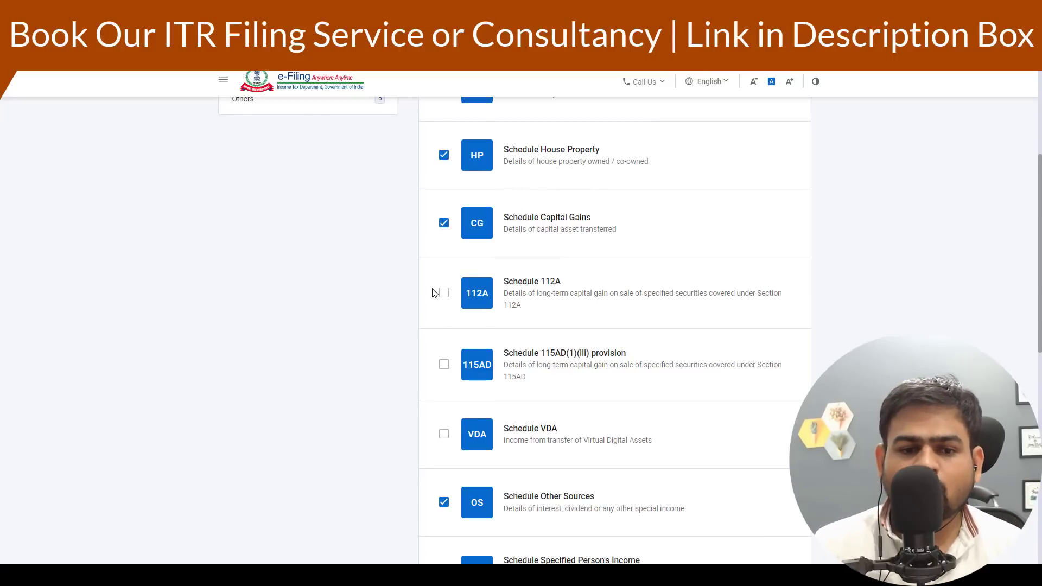
pyautogui.click(443, 299)
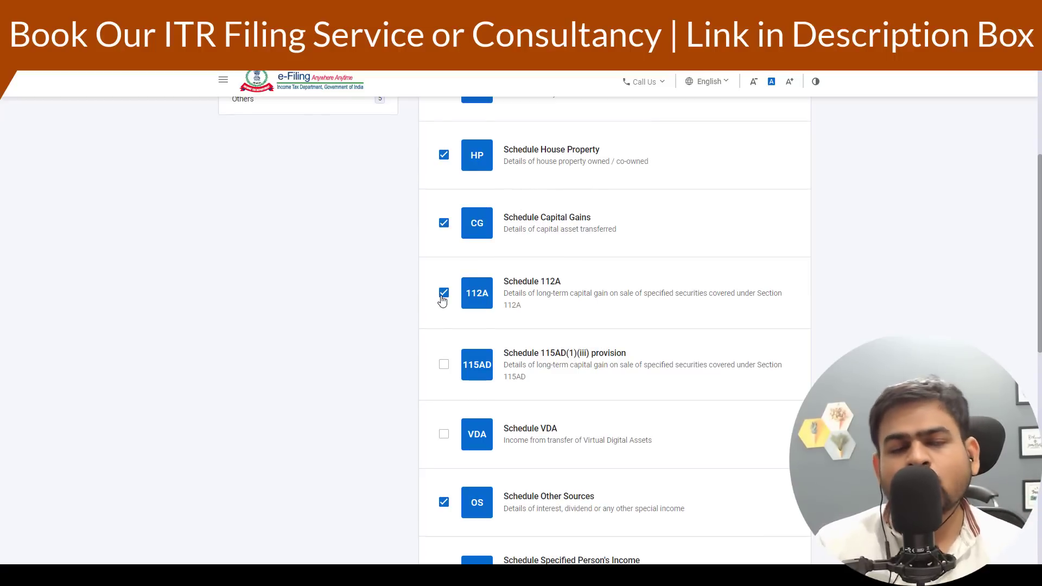
# - Select Schedule VDA among the income schedules
pyautogui.scroll(-2, 499, 295)
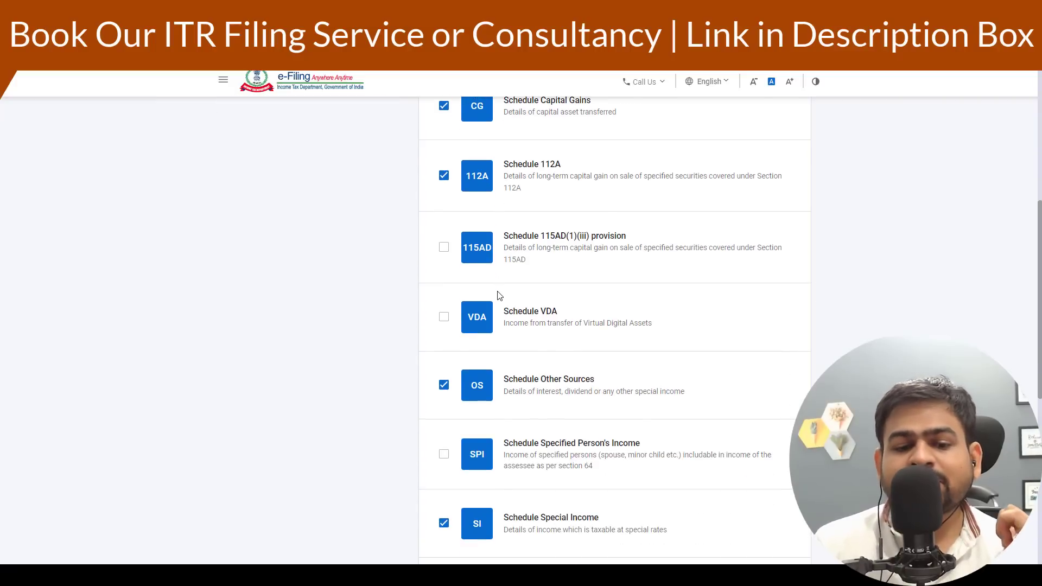
pyautogui.scroll(-2, 499, 296)
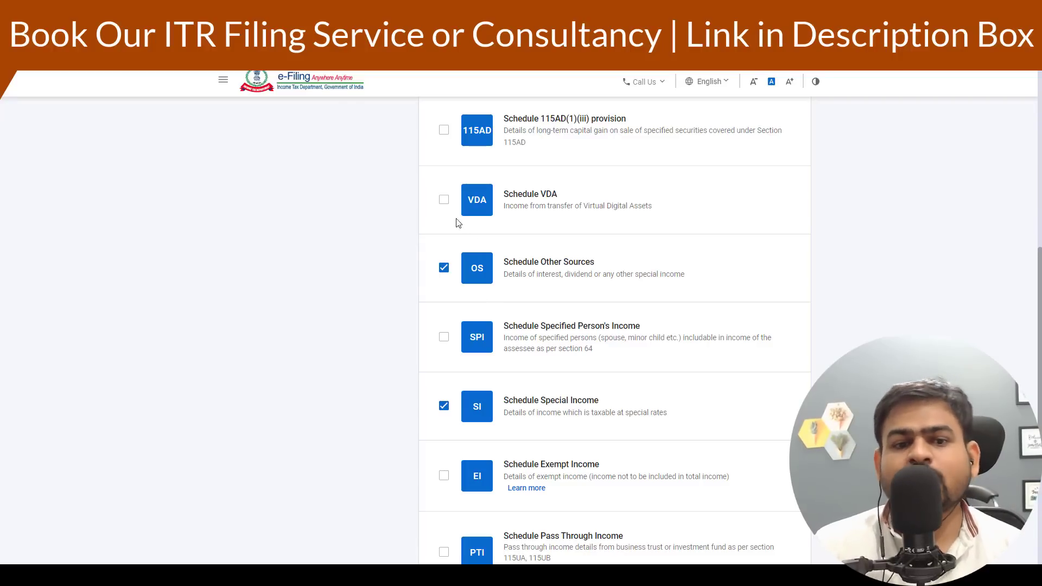
pyautogui.click(444, 201)
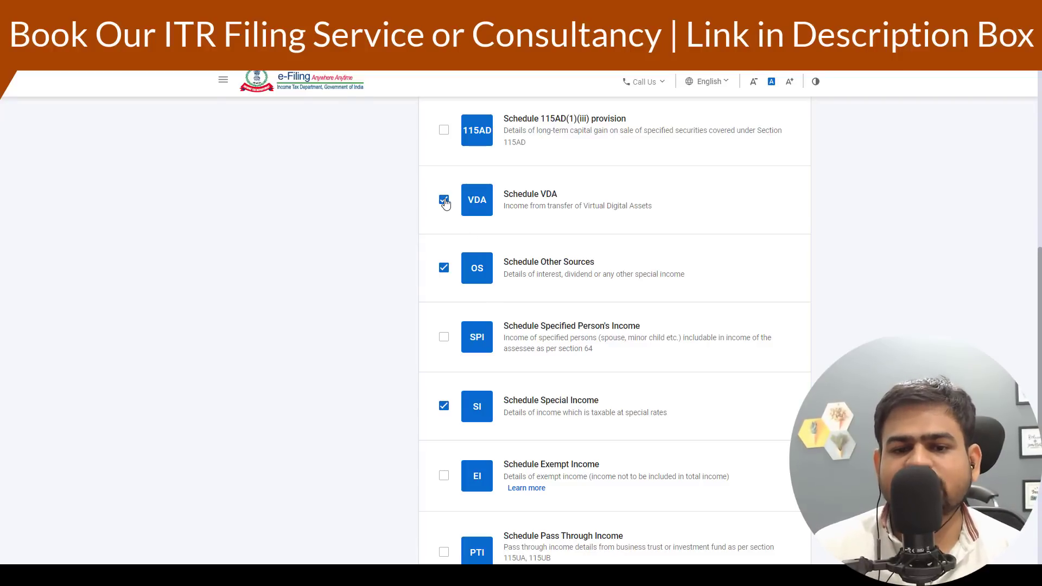
pyautogui.scroll(-1, 547, 238)
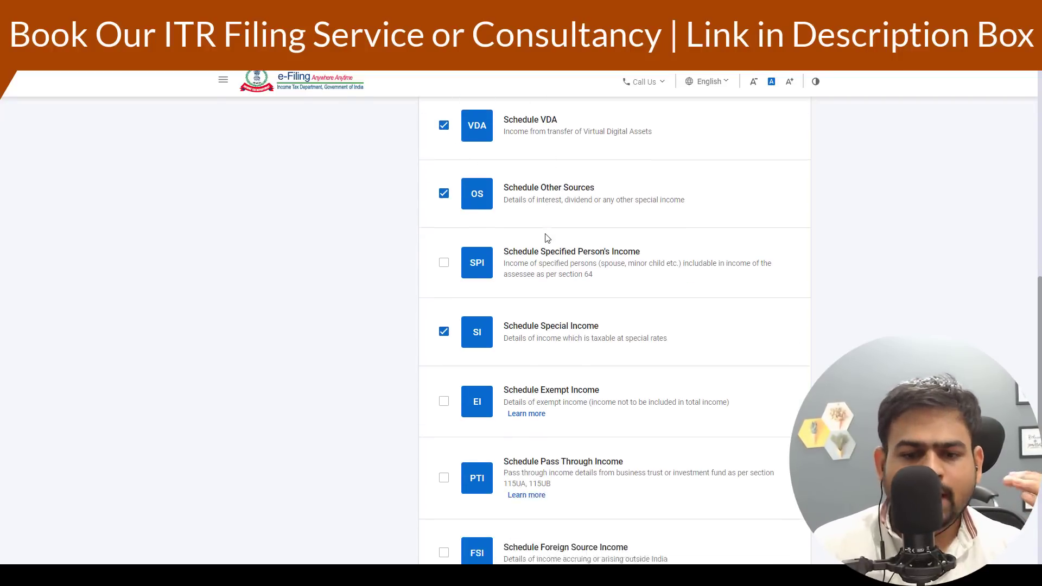
pyautogui.scroll(-2, 547, 237)
pyautogui.scroll(7, 545, 240)
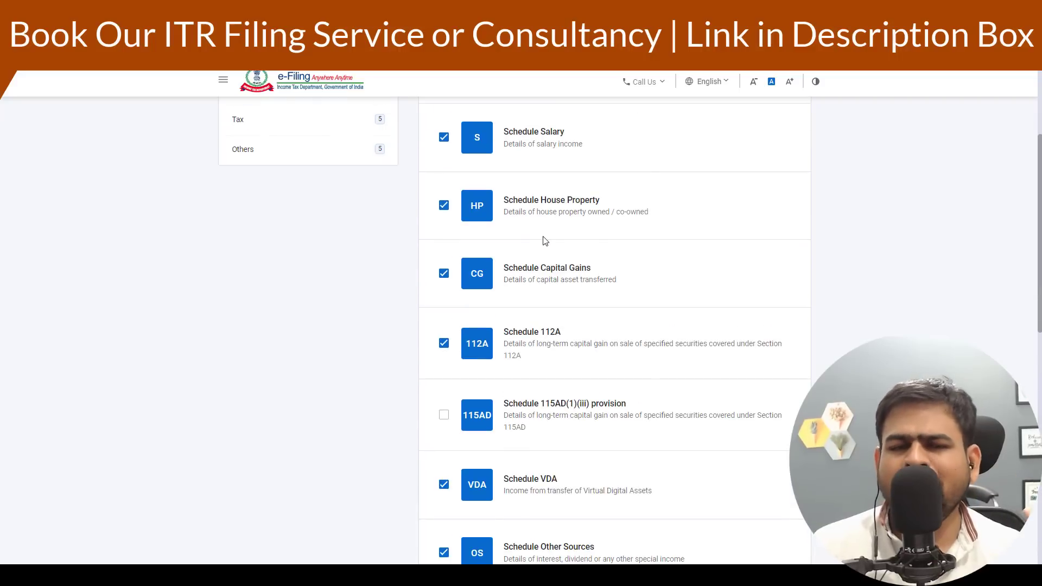
pyautogui.scroll(4, 545, 241)
# - Review the Deduction schedules, then continue through the note and the schedule-questions page
pyautogui.click(348, 302)
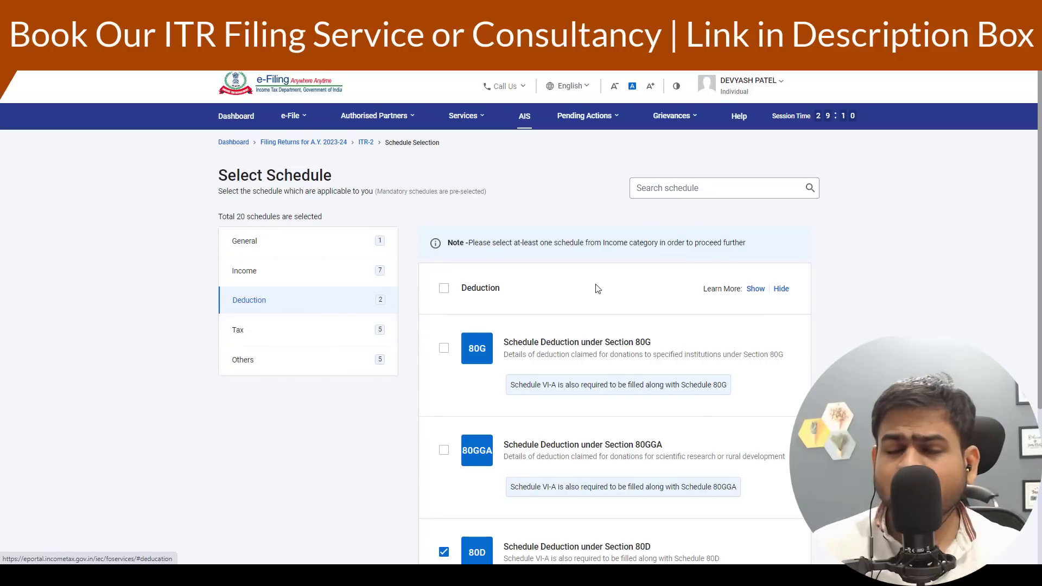
pyautogui.scroll(-3, 597, 282)
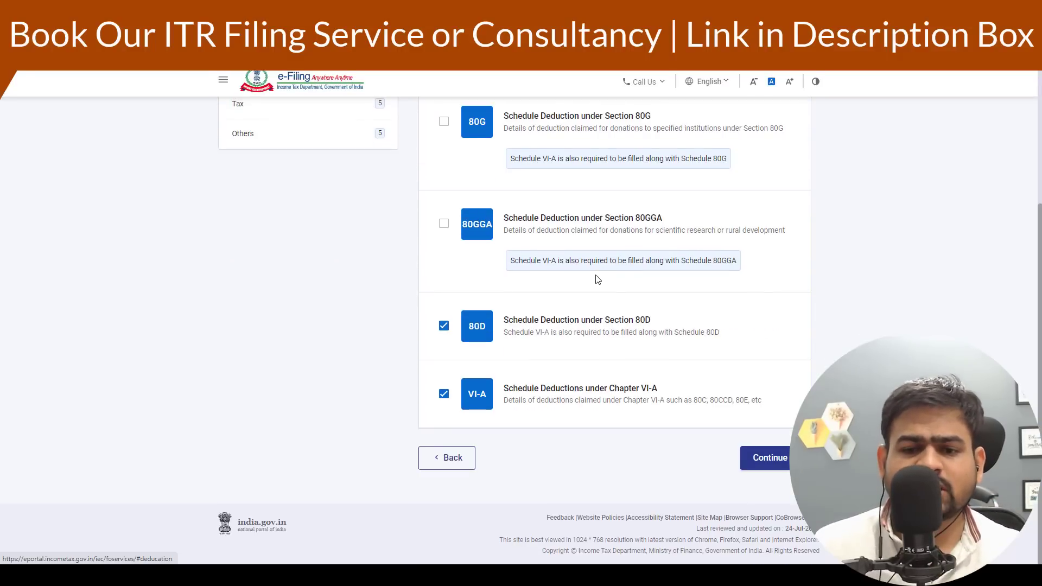
pyautogui.click(786, 458)
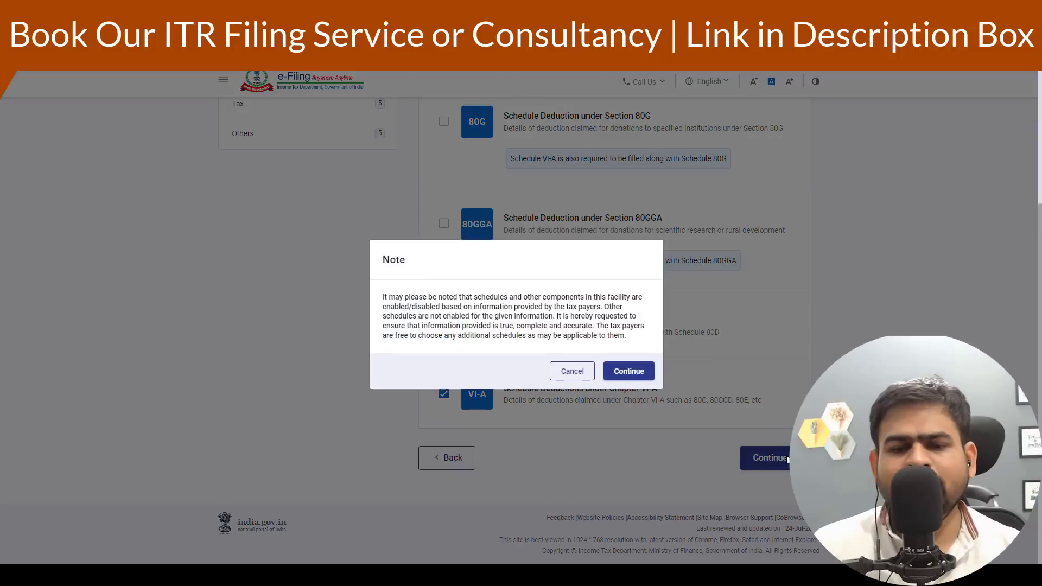
pyautogui.click(629, 371)
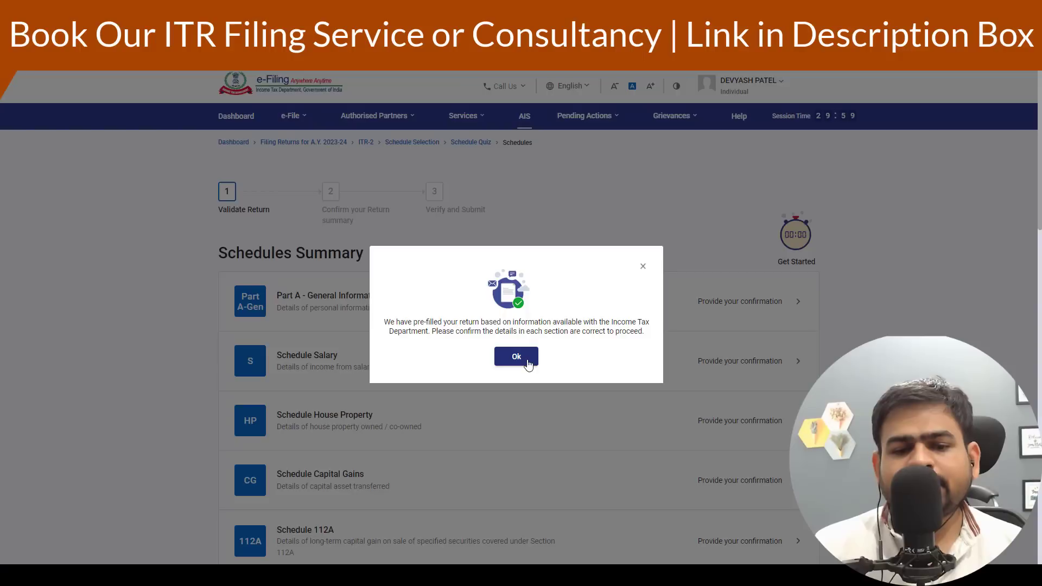
pyautogui.click(522, 358)
pyautogui.scroll(-10, 457, 328)
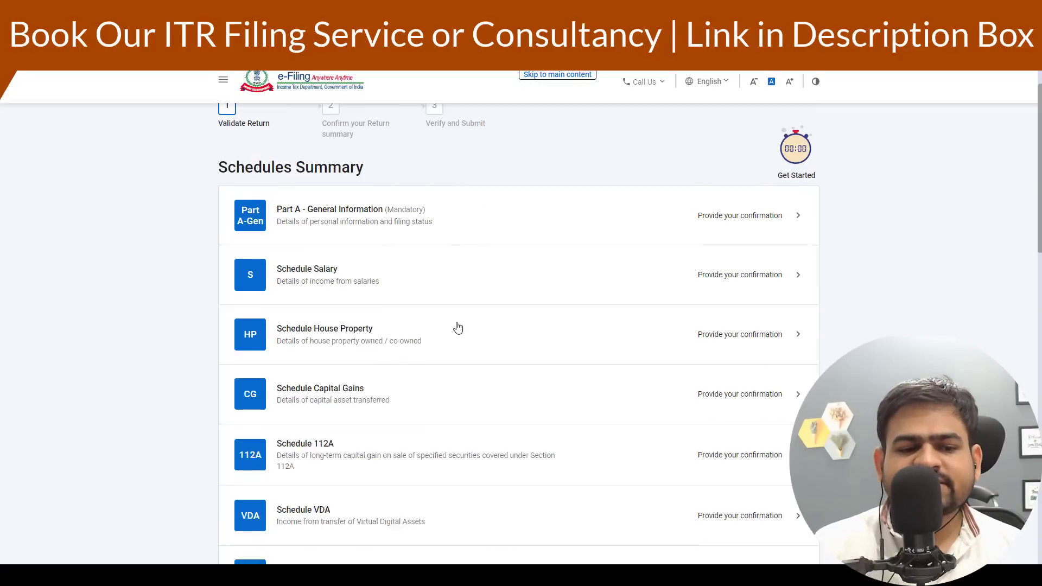
# - Open Part A - General Information from the schedules summary
pyautogui.scroll(-5, 457, 326)
pyautogui.scroll(15, 442, 340)
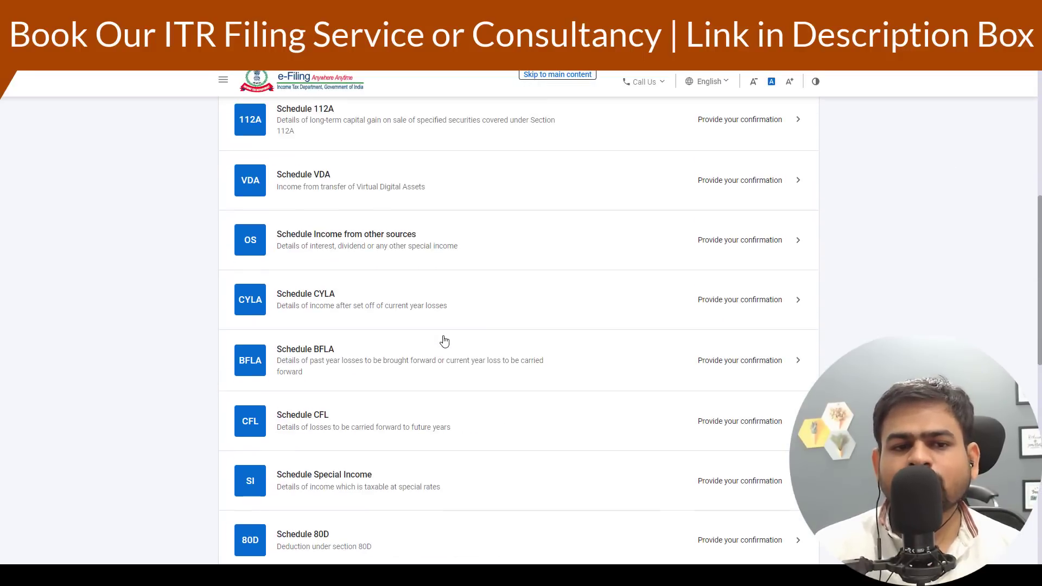
pyautogui.scroll(2, 444, 341)
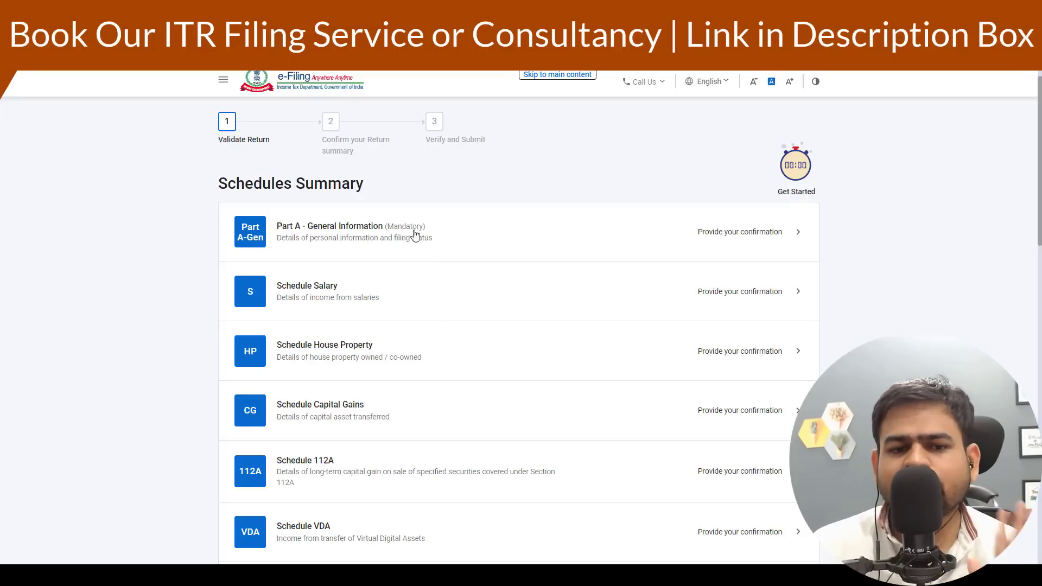
pyautogui.click(418, 247)
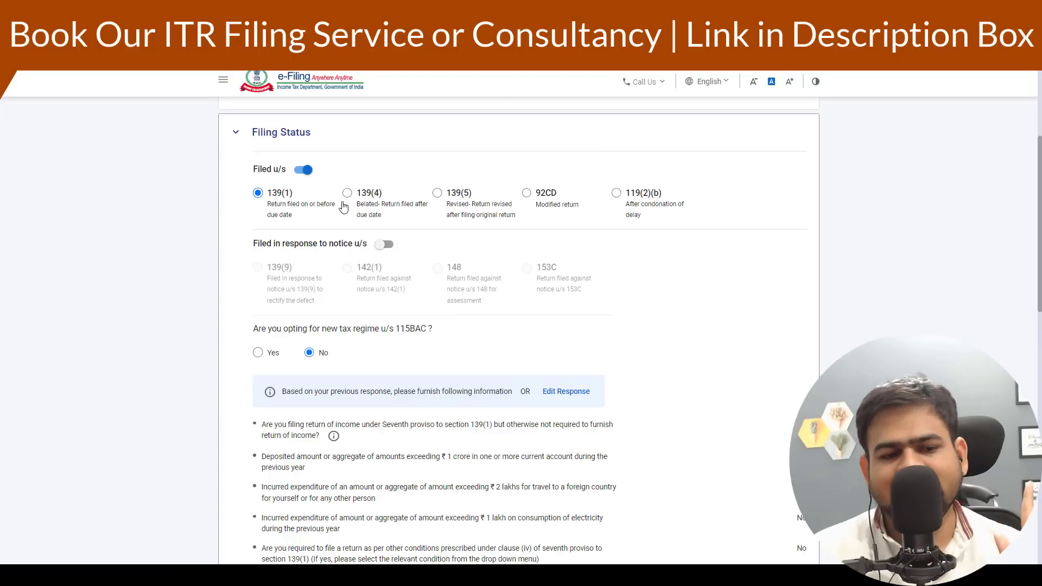
# - In Filing Status, set the residential condition to 'You were in India for 182 days or more during the previous year [section 6(1)(a)]'
pyautogui.scroll(-2, 326, 206)
pyautogui.moveTo(271, 212); pyautogui.dragTo(370, 215)
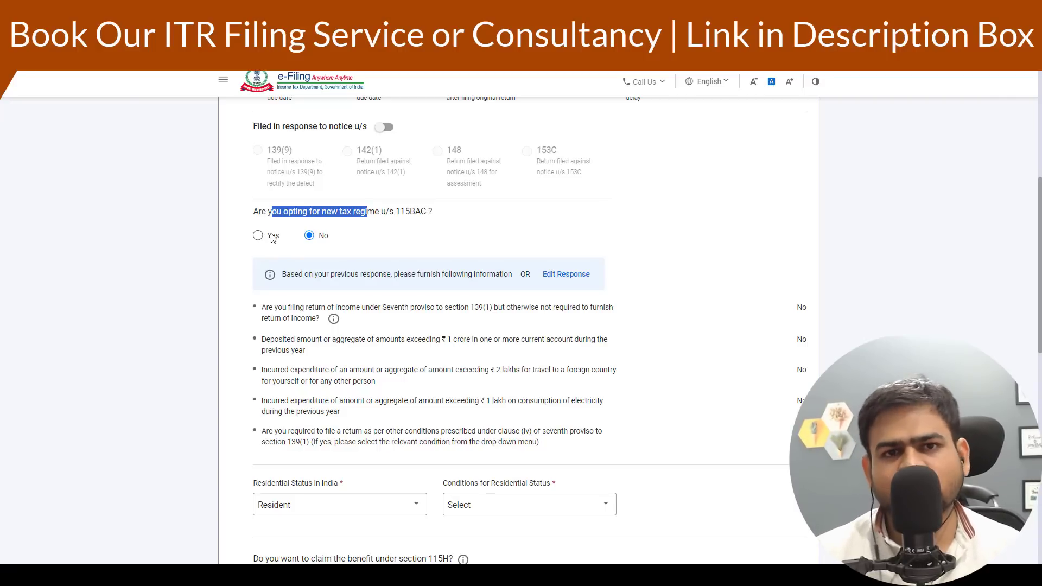
pyautogui.scroll(-6, 320, 262)
pyautogui.scroll(4, 389, 198)
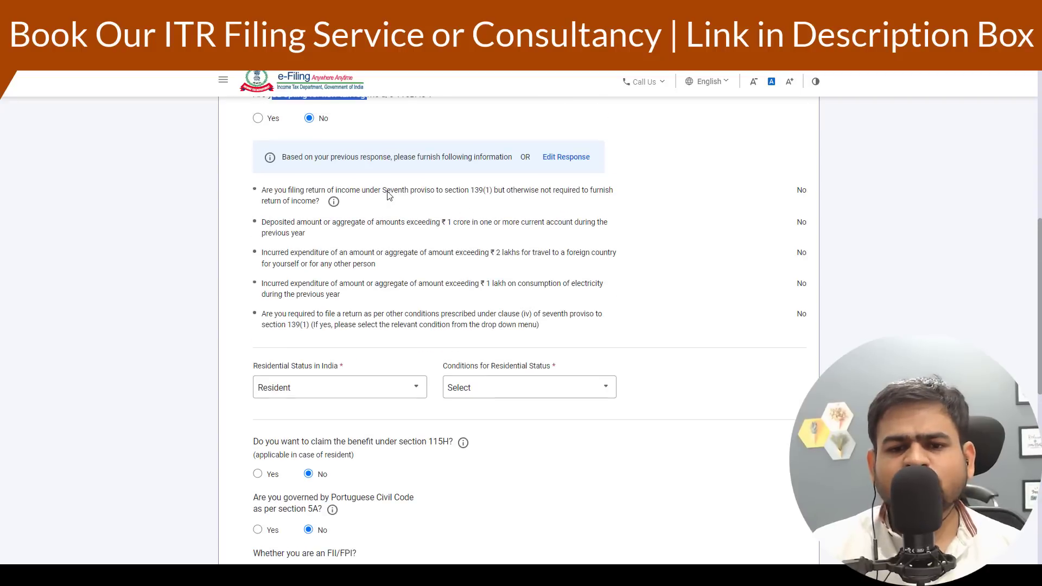
pyautogui.moveTo(383, 191); pyautogui.dragTo(424, 175)
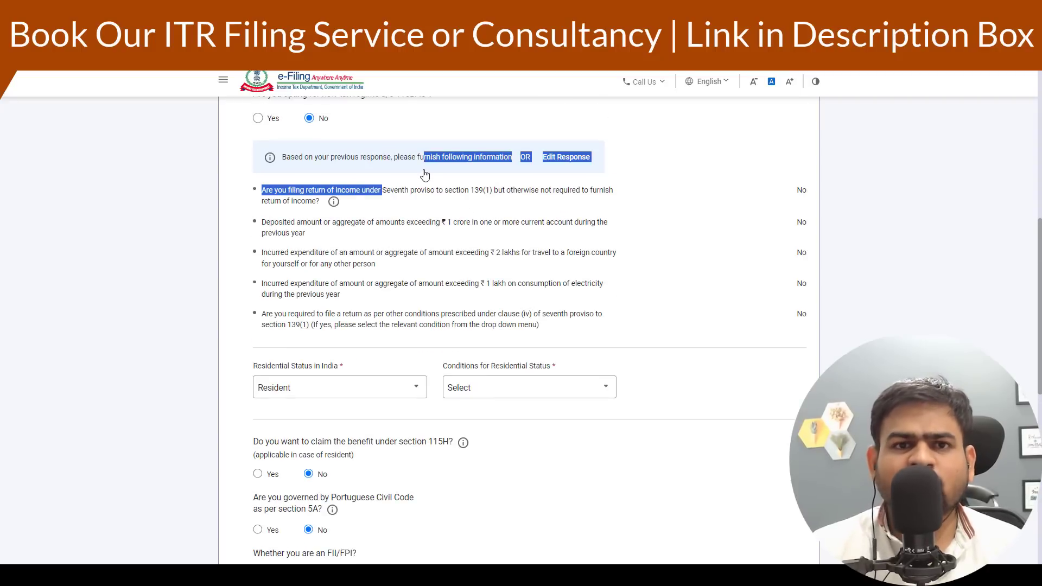
pyautogui.scroll(-2, 399, 188)
pyautogui.scroll(-2, 398, 188)
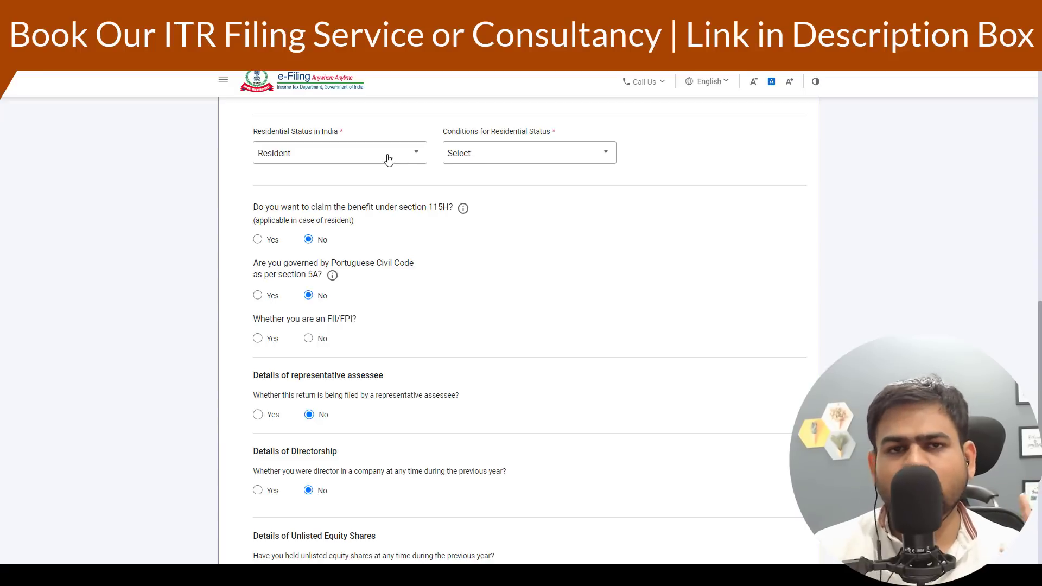
pyautogui.click(496, 153)
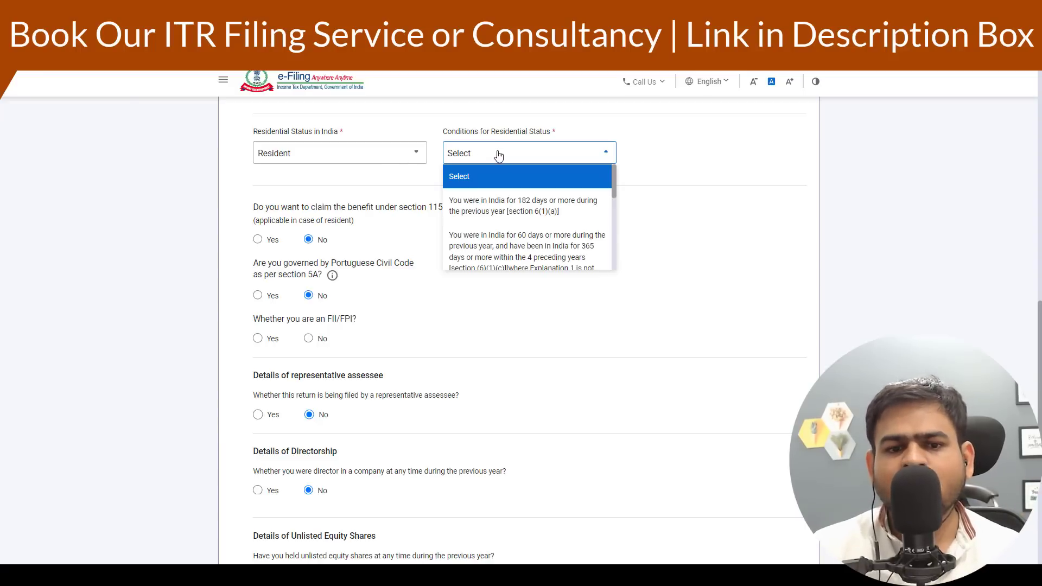
pyautogui.click(509, 216)
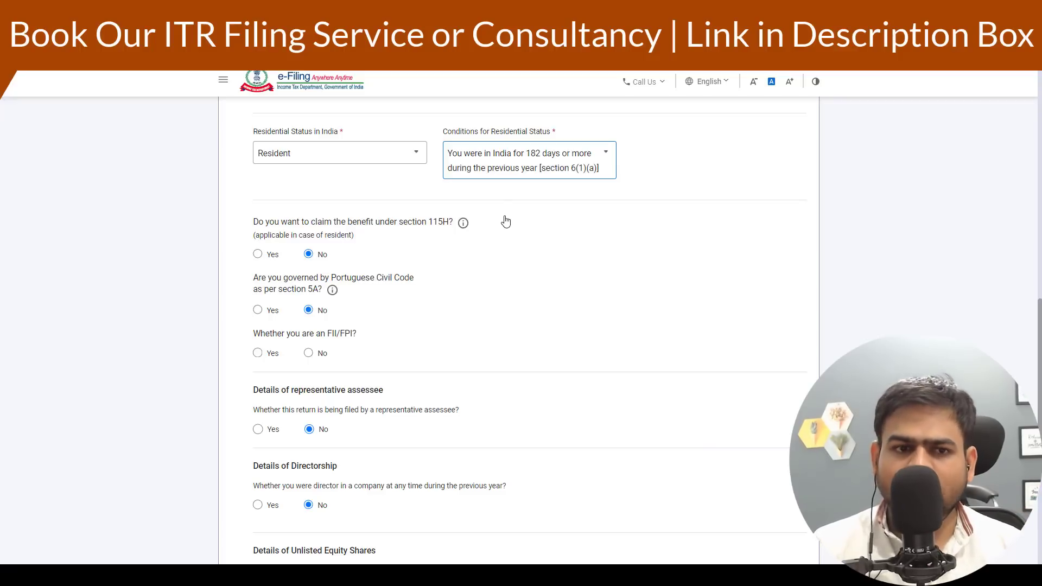
pyautogui.click(340, 156)
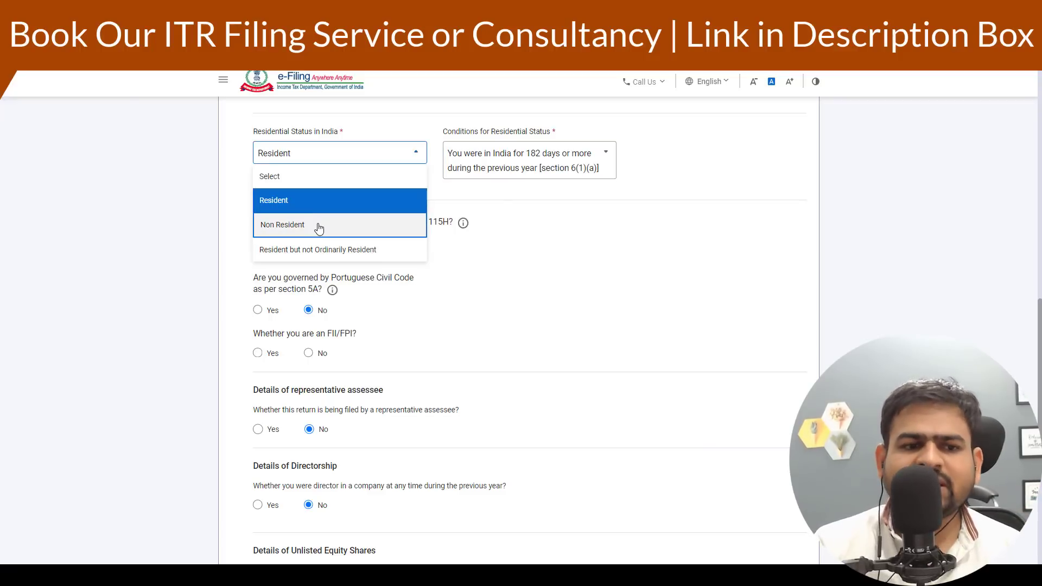
pyautogui.click(319, 228)
pyautogui.click(498, 162)
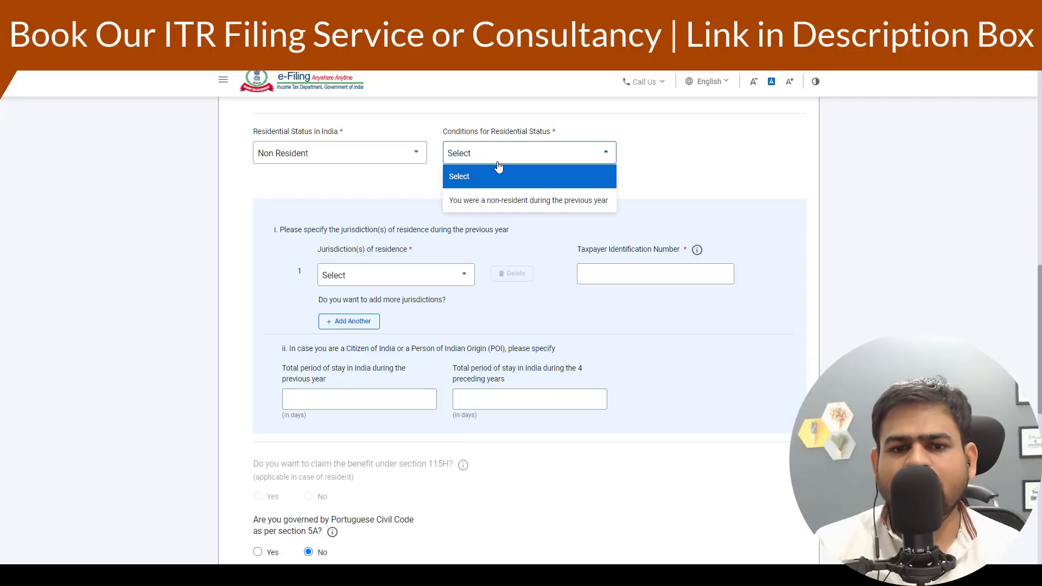
pyautogui.click(498, 202)
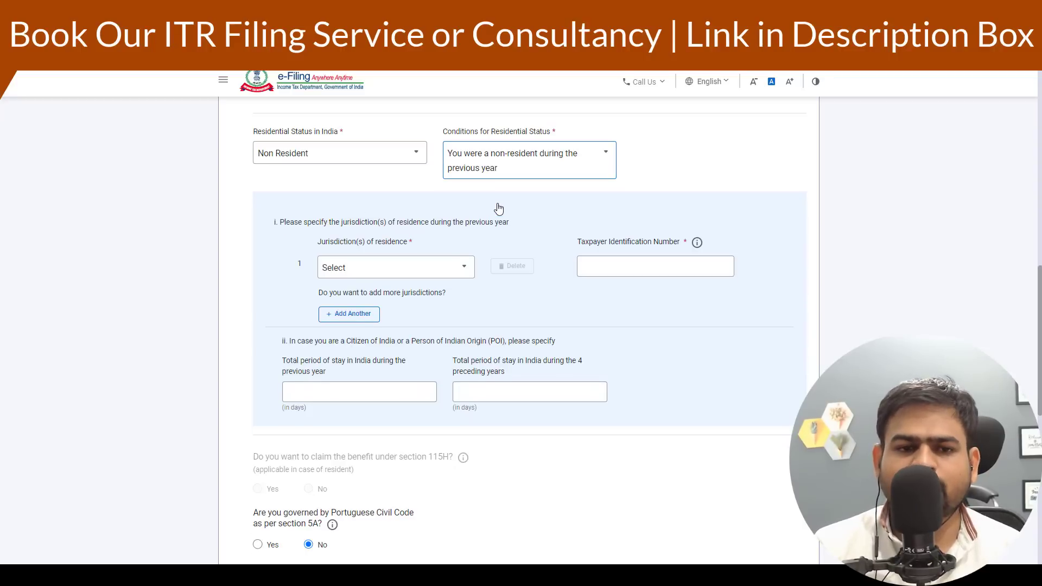
pyautogui.click(428, 278)
pyautogui.scroll(-10, 347, 375)
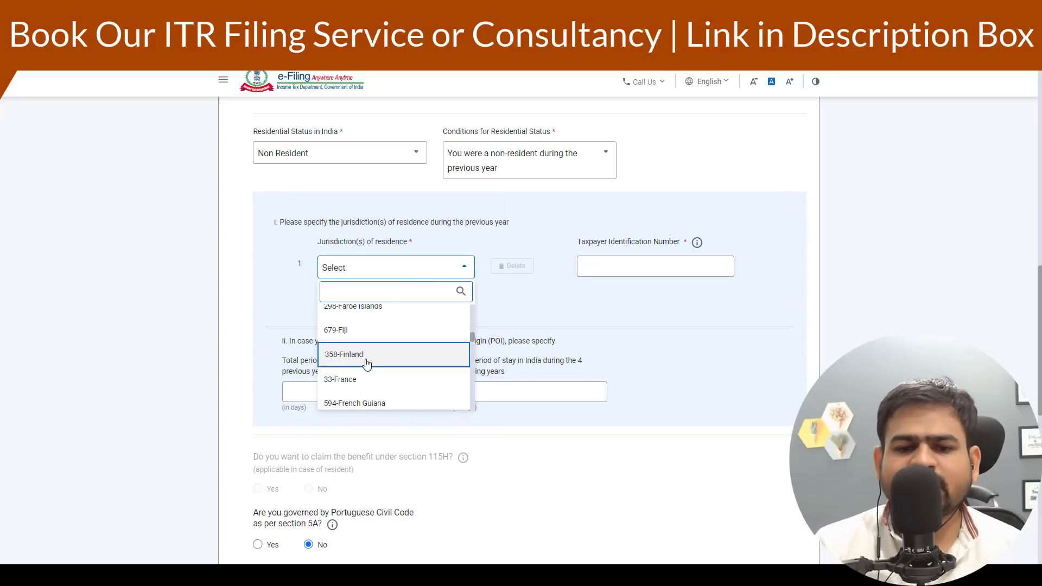
pyautogui.click(628, 269)
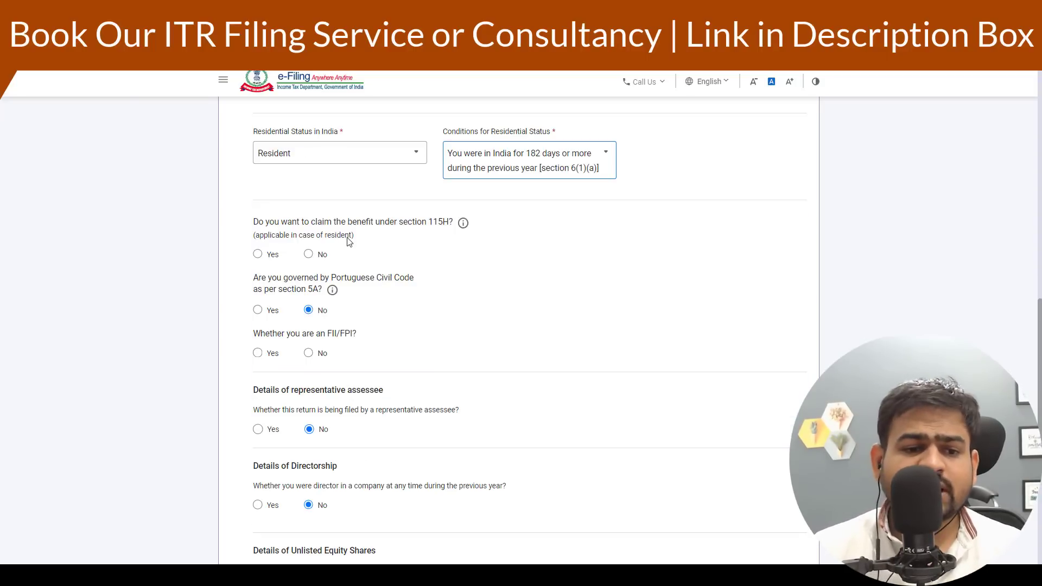
# - Answer No to claiming the section 115H benefit and save the filing status
pyautogui.click(308, 255)
pyautogui.scroll(-2, 306, 261)
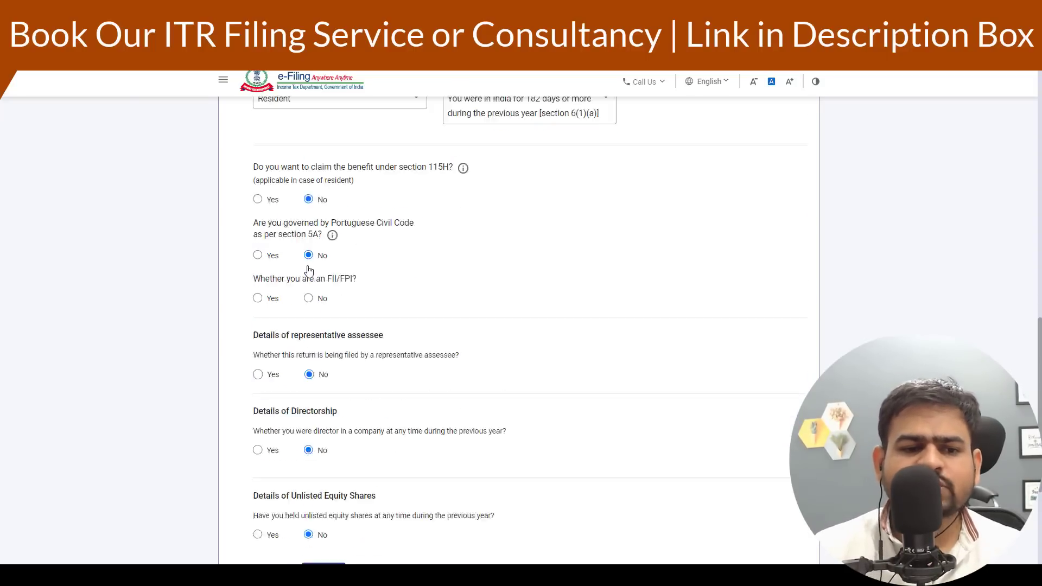
pyautogui.click(308, 236)
pyautogui.scroll(-3, 315, 431)
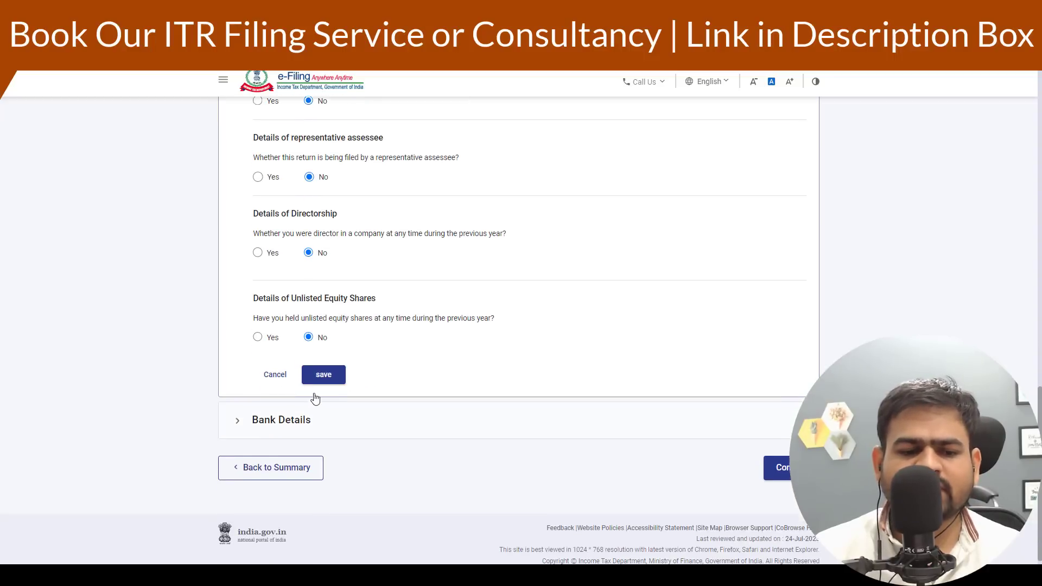
pyautogui.click(325, 364)
# - Review the bank details and continue back to the schedules summary
pyautogui.click(330, 419)
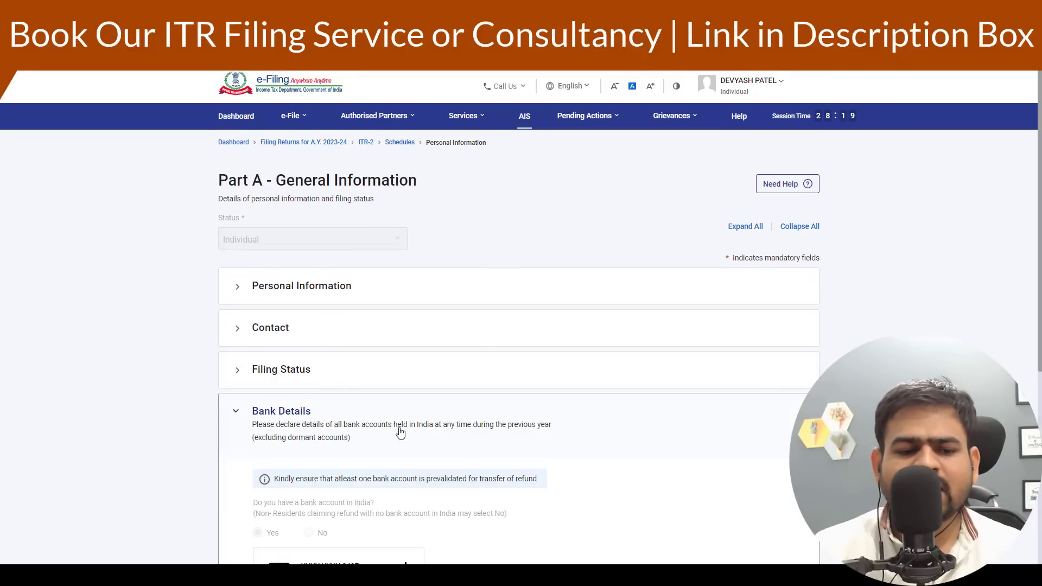
pyautogui.scroll(-6, 396, 412)
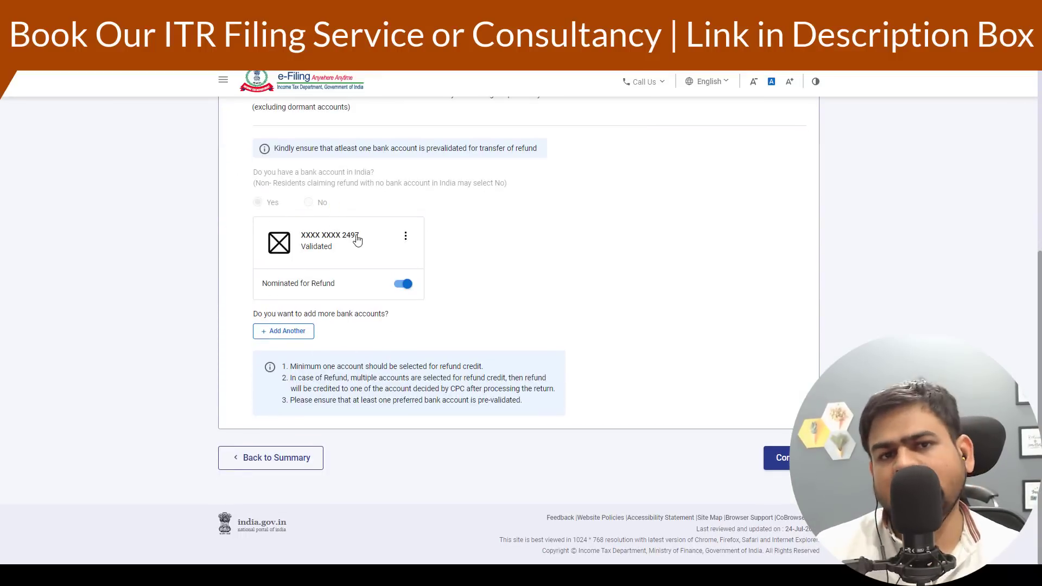
pyautogui.click(797, 459)
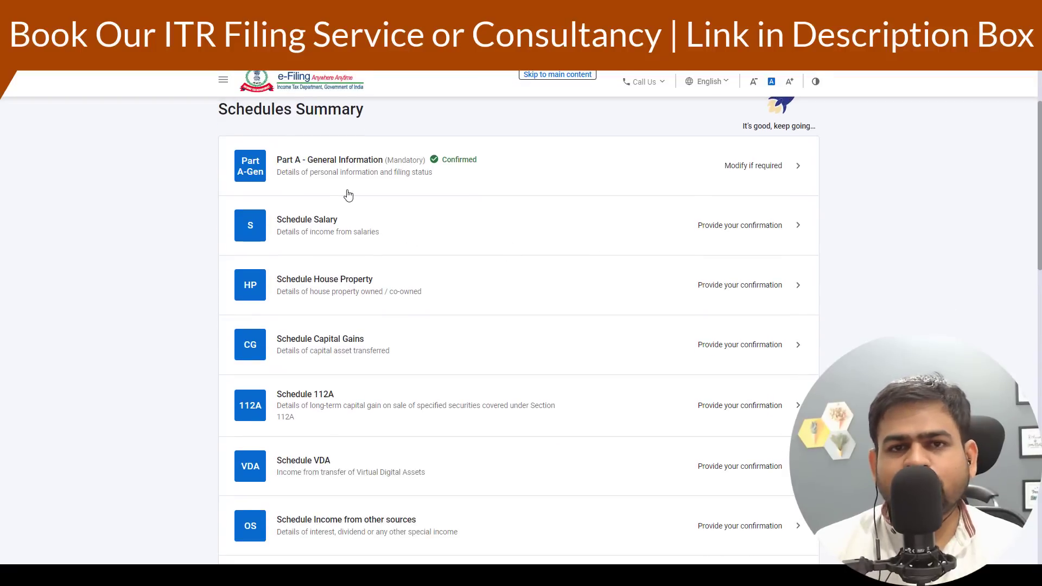
# - Open Schedule Salary and start adding another employer
pyautogui.scroll(-2, 414, 235)
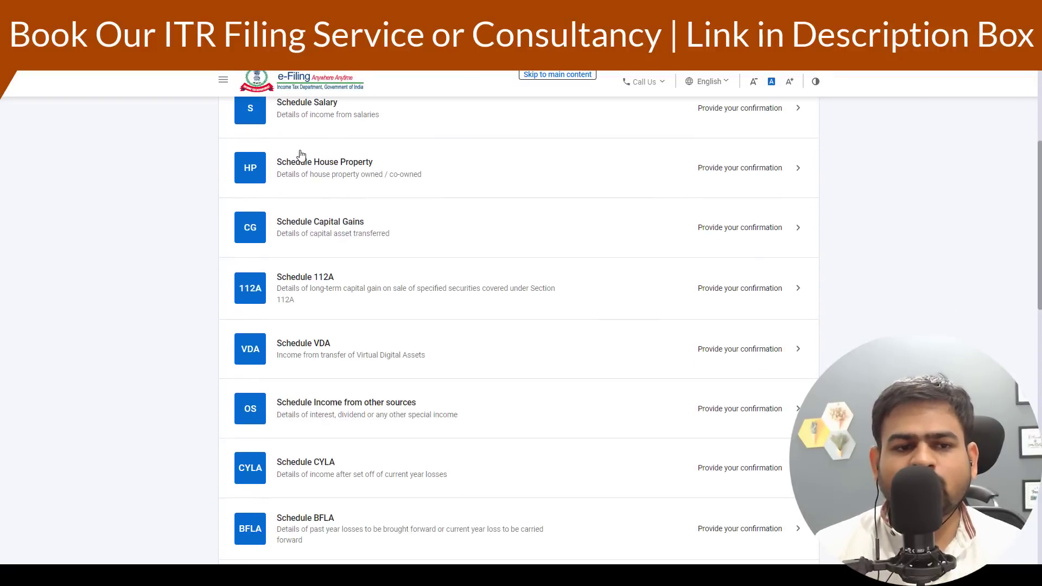
pyautogui.click(386, 129)
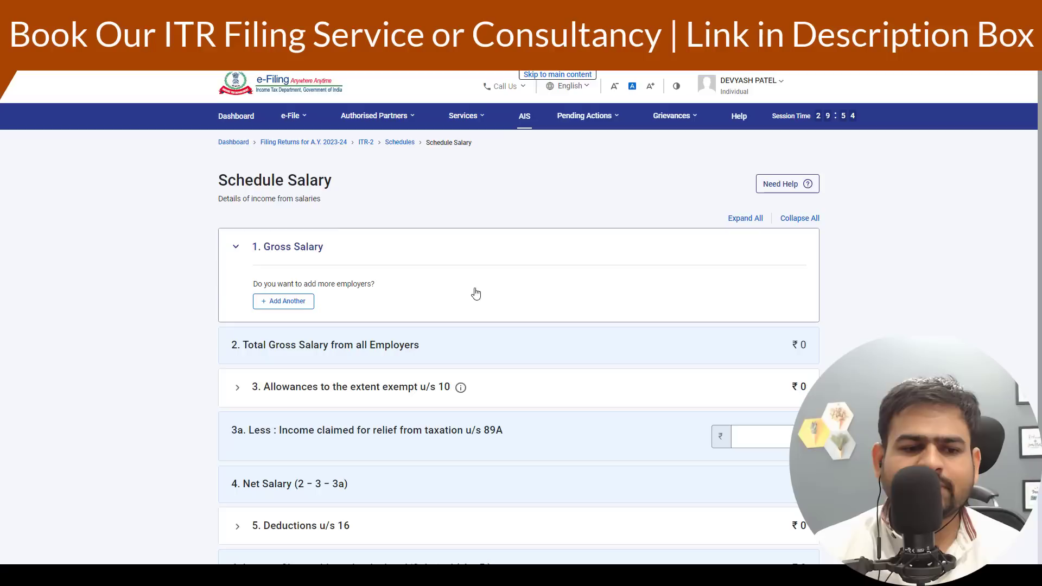
pyautogui.click(284, 301)
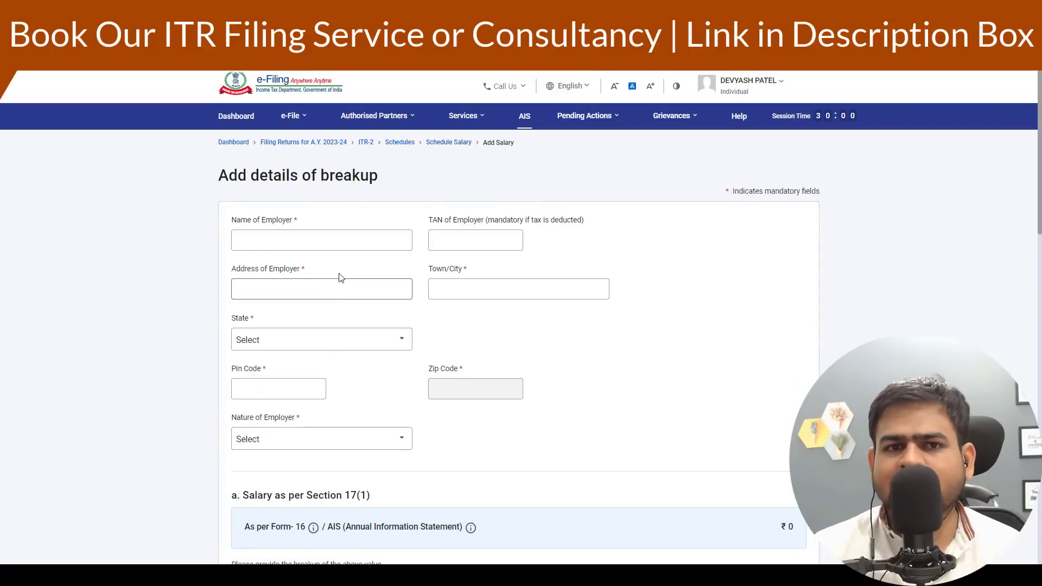
# - Fill in the employer's name and address details and set the nature of employer to Others
pyautogui.click(344, 239)
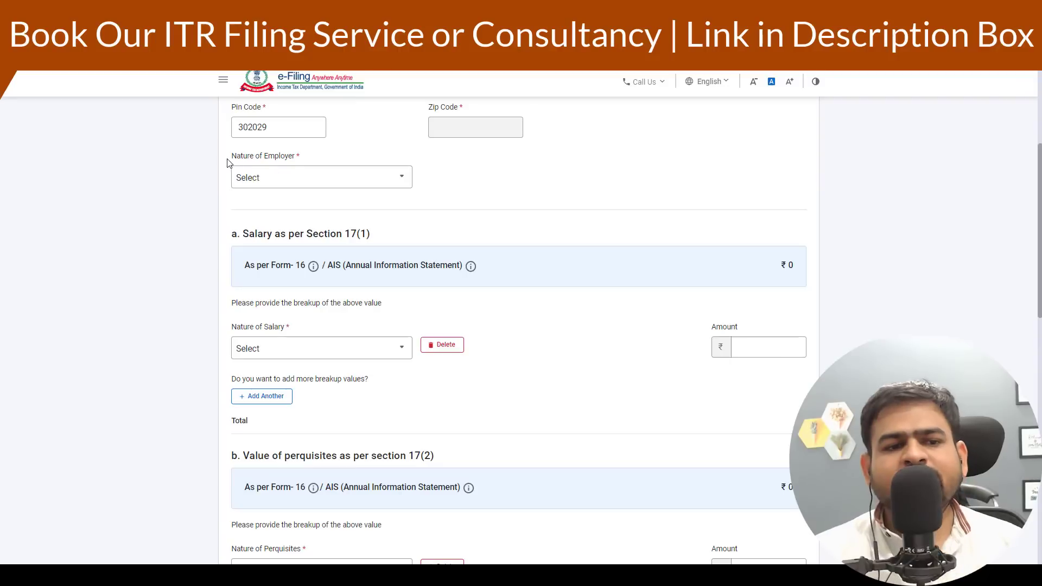
pyautogui.moveTo(227, 158); pyautogui.dragTo(302, 159)
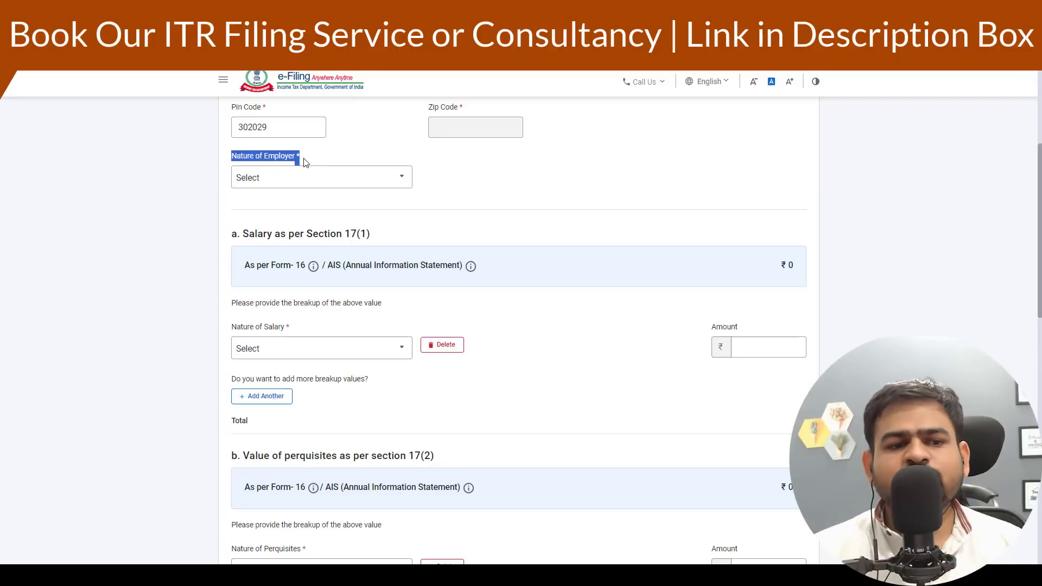
pyautogui.click(314, 174)
pyautogui.scroll(-3, 307, 222)
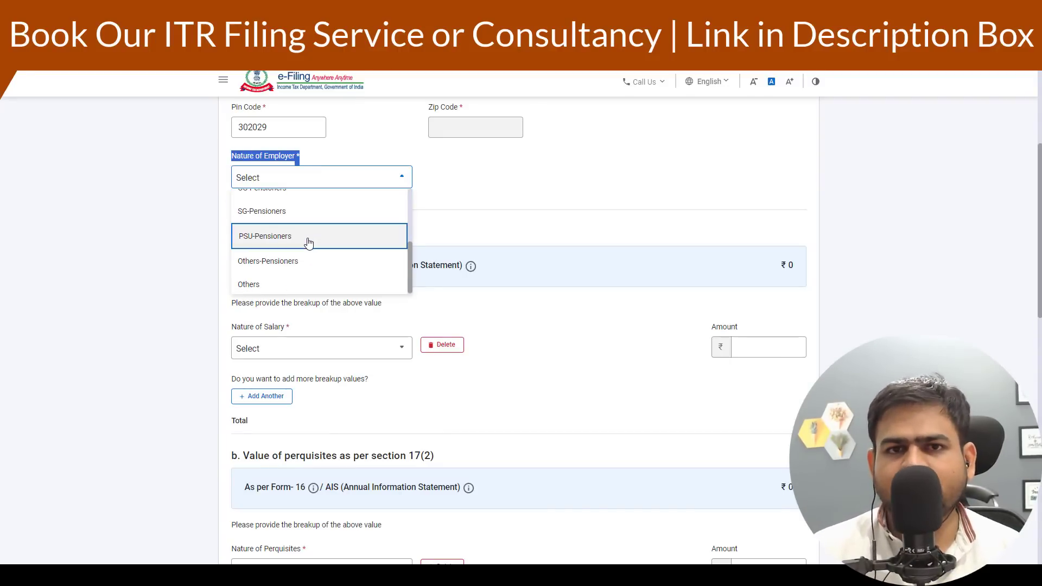
pyautogui.scroll(3, 309, 242)
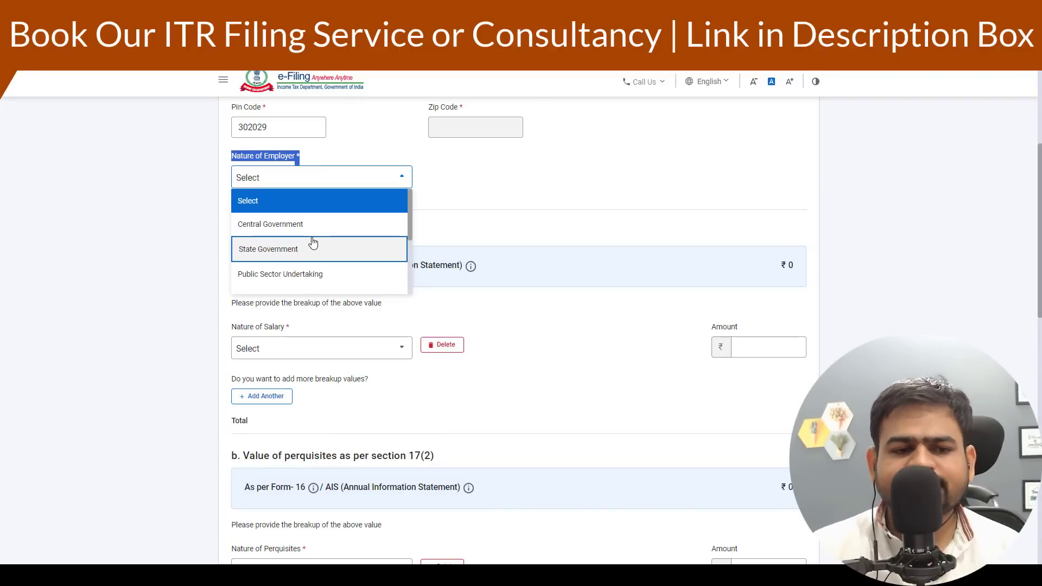
pyautogui.scroll(-3, 309, 242)
pyautogui.click(287, 279)
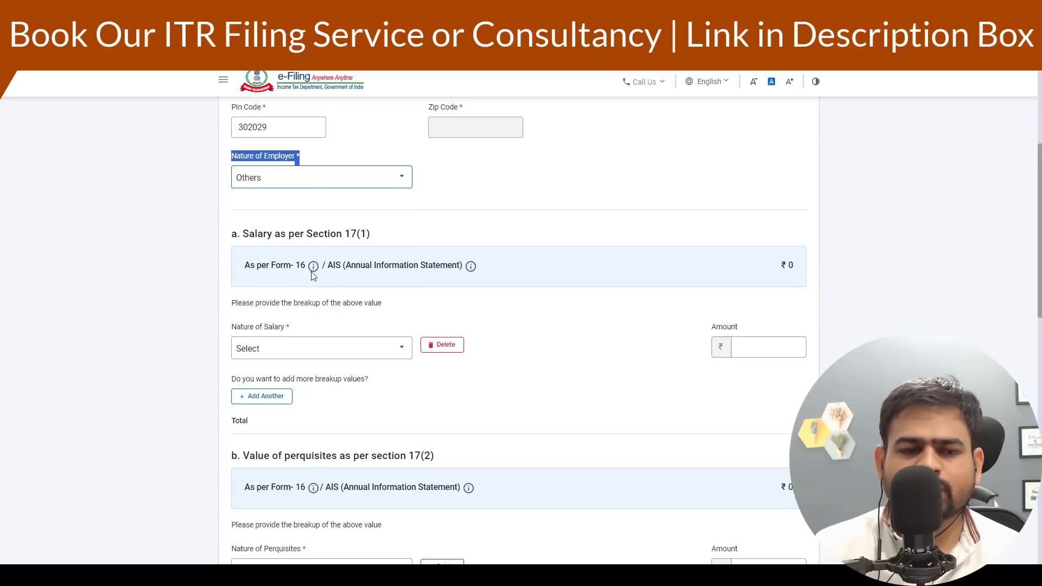
# - Add a Basic salary breakup of 550000 under salary as per section 17(1)
pyautogui.scroll(-2, 314, 272)
pyautogui.click(313, 239)
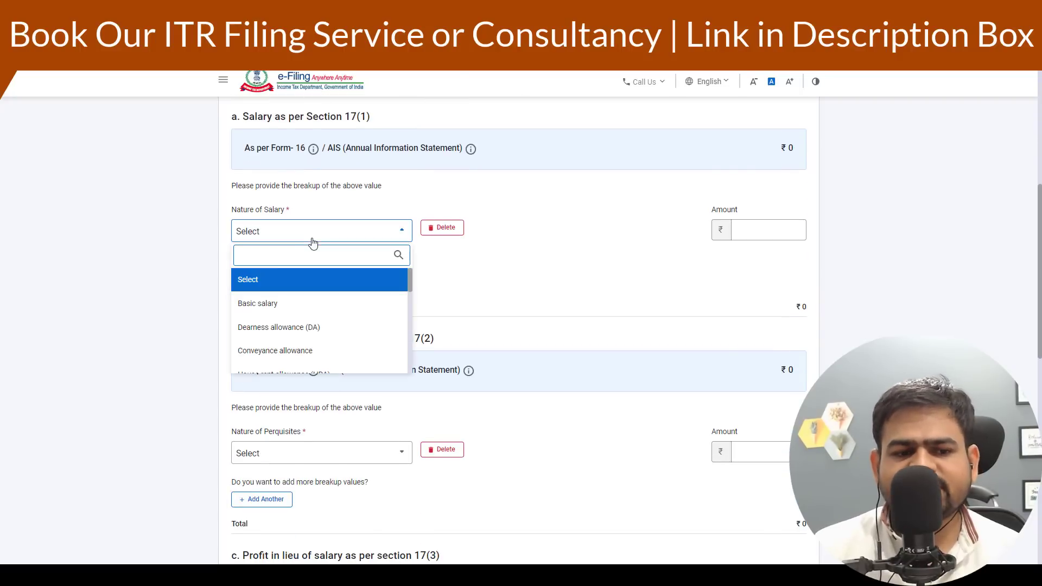
pyautogui.click(294, 306)
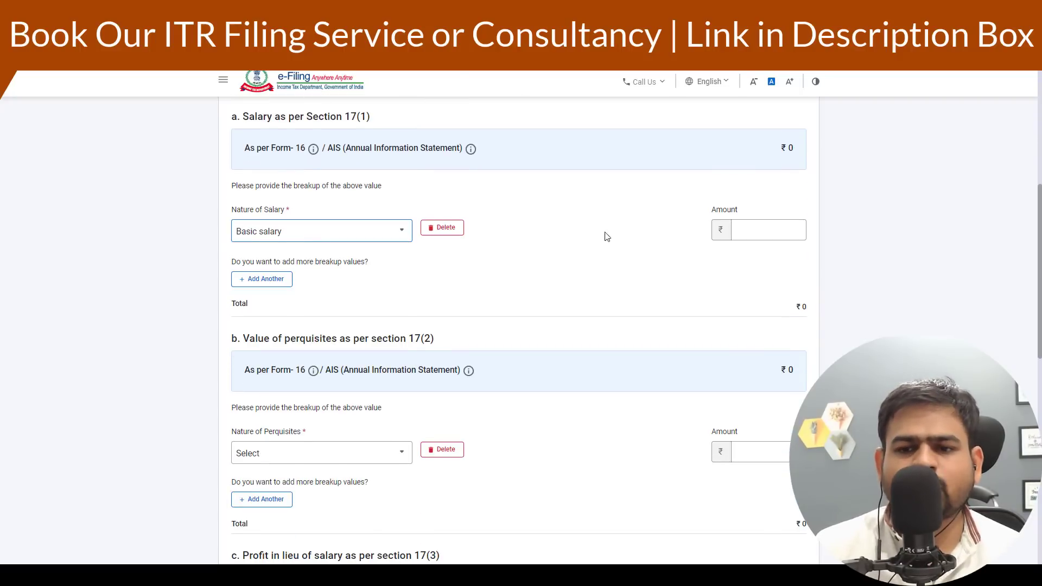
pyautogui.click(764, 230)
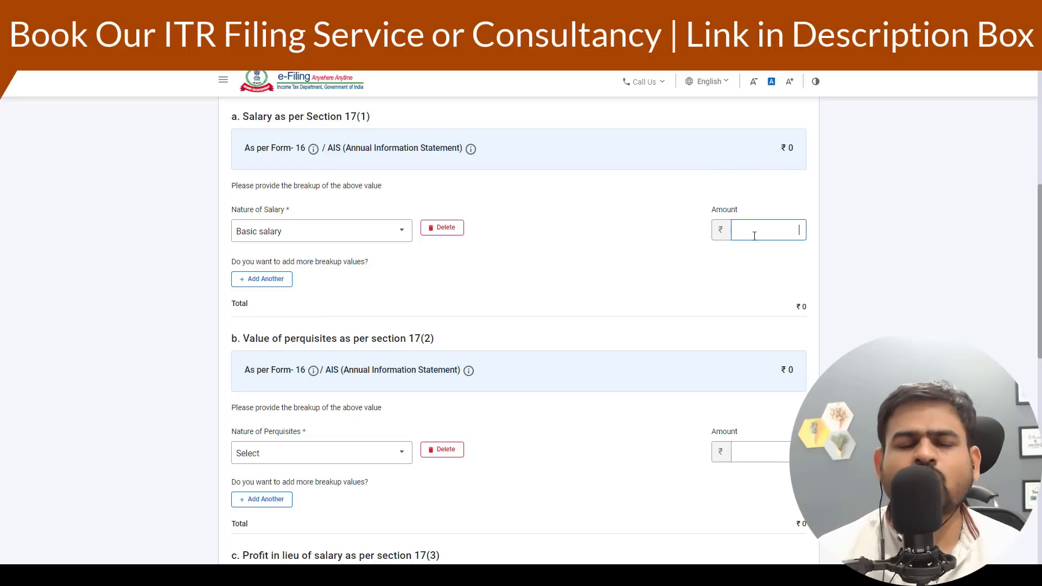
pyautogui.write('550000')
# - Delete the empty perquisites 17(2) and profit in lieu 17(3) breakup rows, then add the salary entry
pyautogui.scroll(-2, 435, 240)
pyautogui.moveTo(279, 226); pyautogui.dragTo(325, 225)
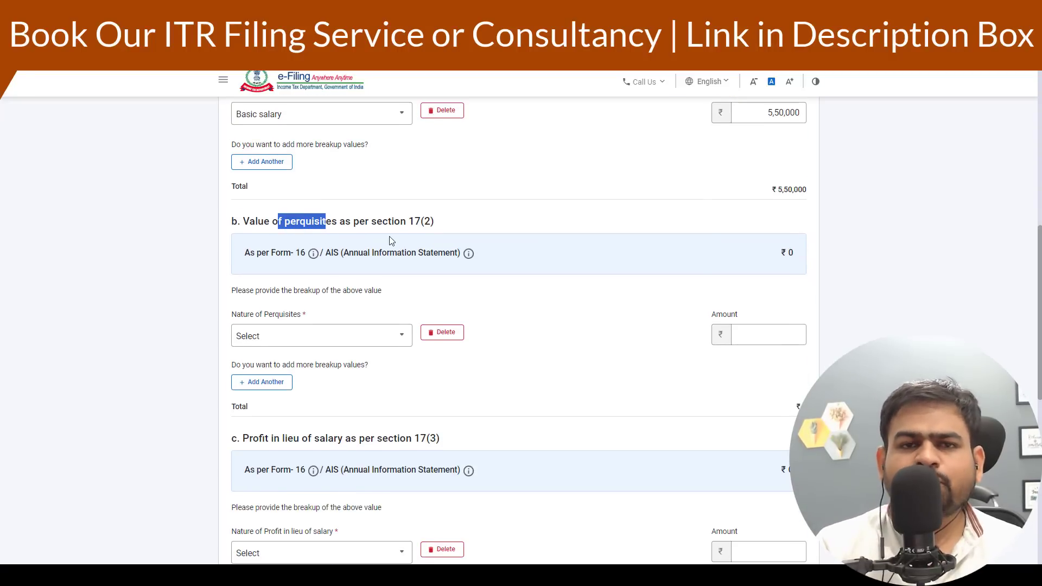
pyautogui.scroll(-2, 384, 247)
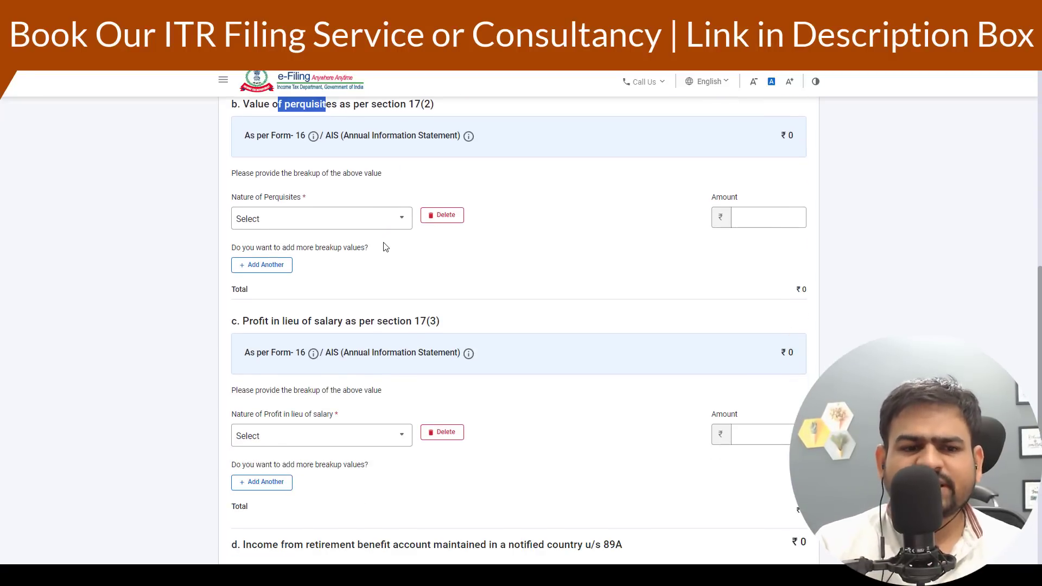
pyautogui.click(442, 215)
pyautogui.click(597, 356)
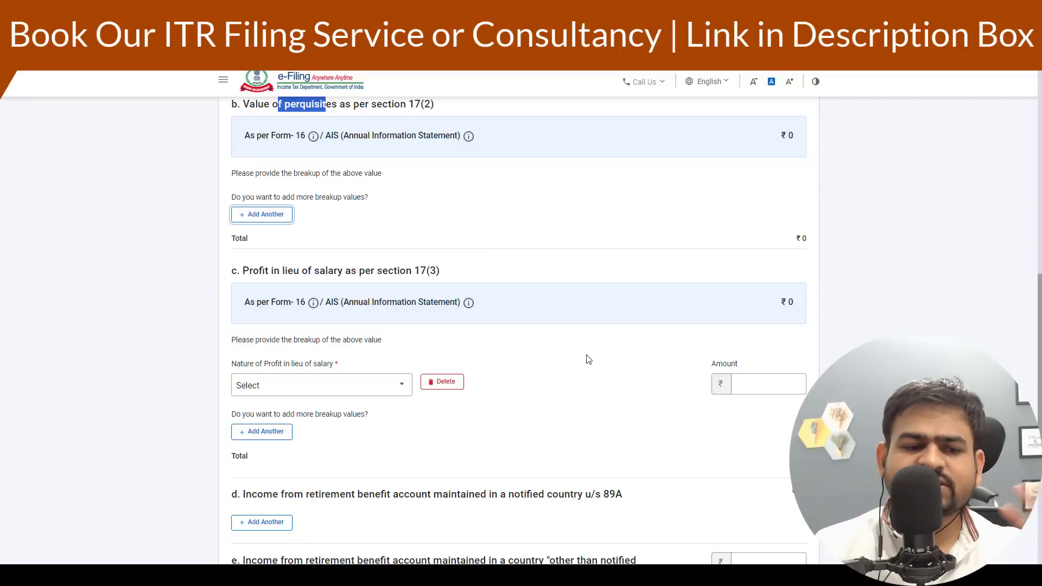
pyautogui.scroll(-3, 496, 345)
pyautogui.click(447, 266)
pyautogui.click(602, 353)
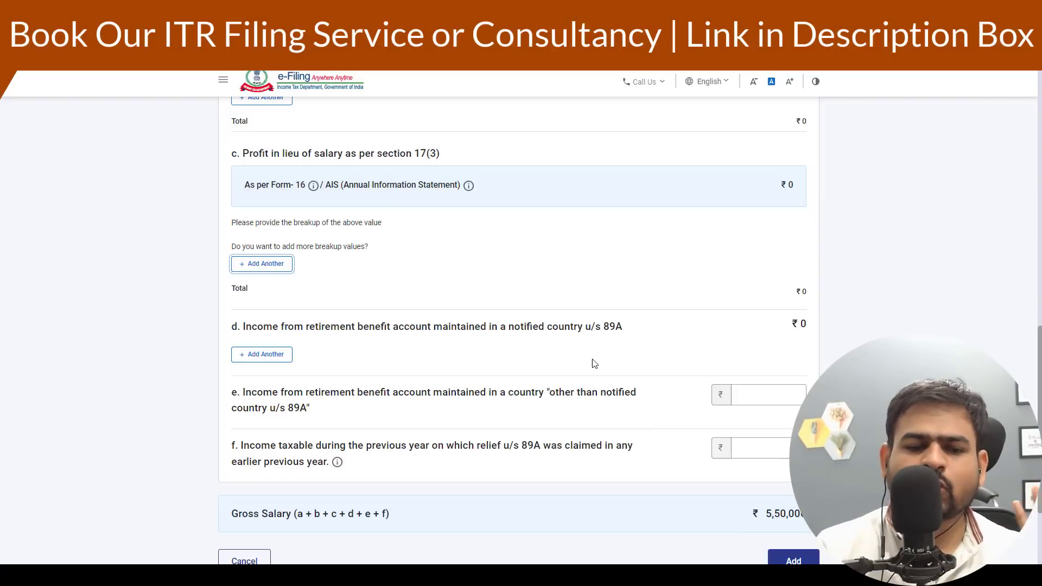
pyautogui.scroll(-3, 586, 358)
pyautogui.click(782, 423)
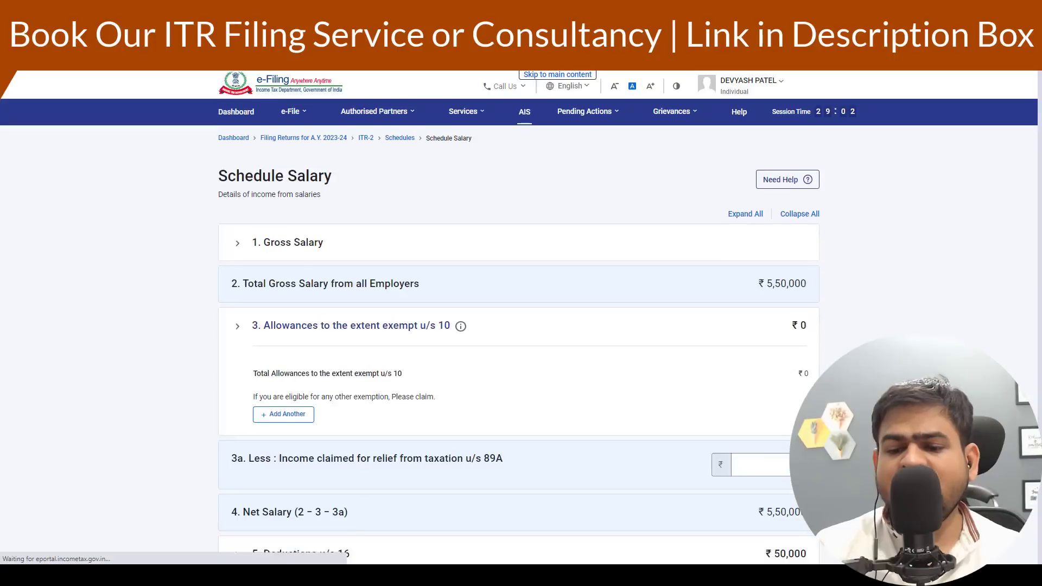
# - Try to add a Sec 10(13A) House Rent Allowance exemption under allowances exempt u/s 10
pyautogui.scroll(-10, 414, 305)
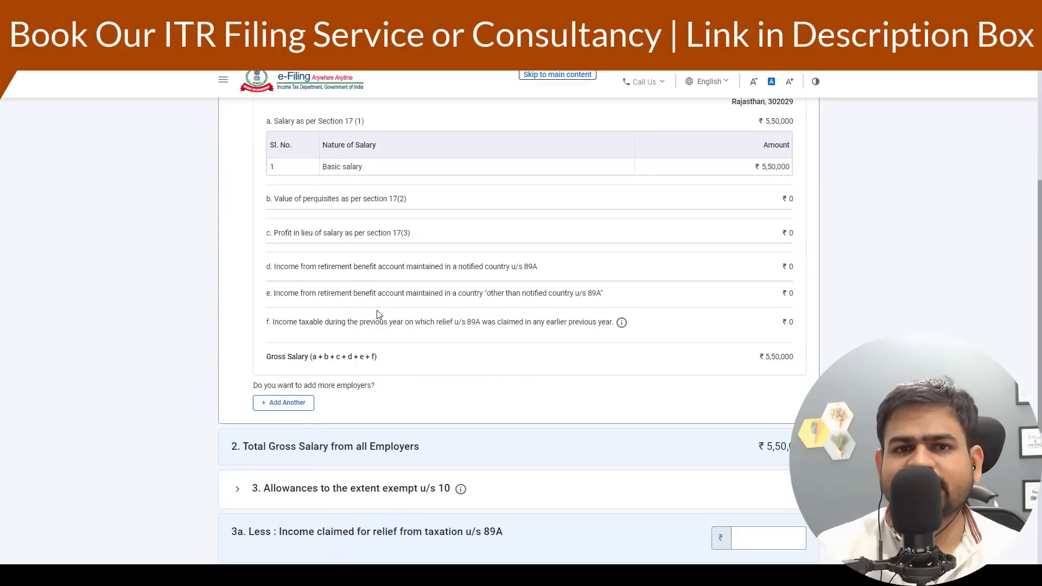
pyautogui.click(254, 245)
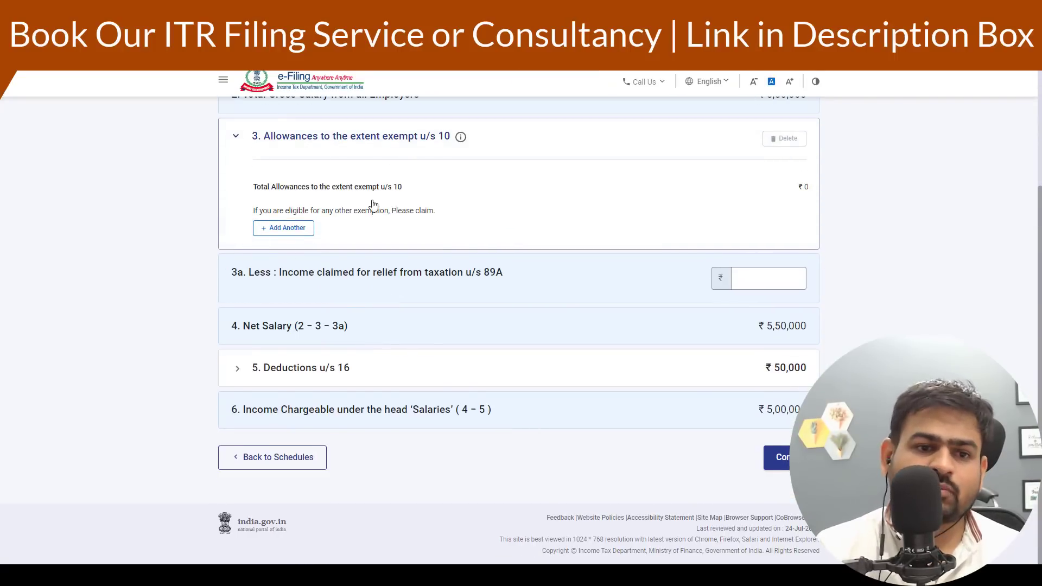
pyautogui.click(274, 231)
pyautogui.click(296, 242)
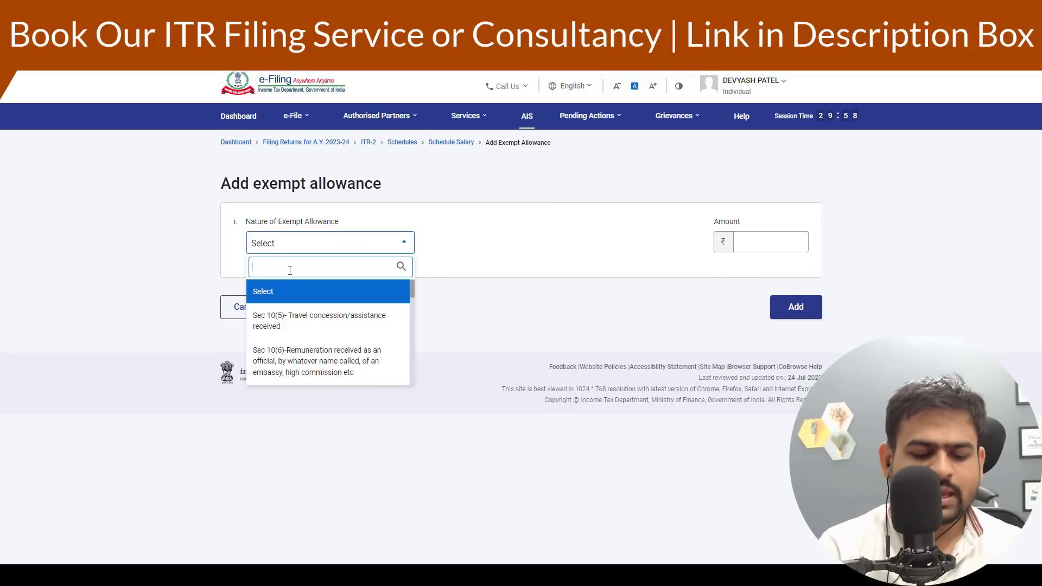
pyautogui.write('house')
pyautogui.click(298, 296)
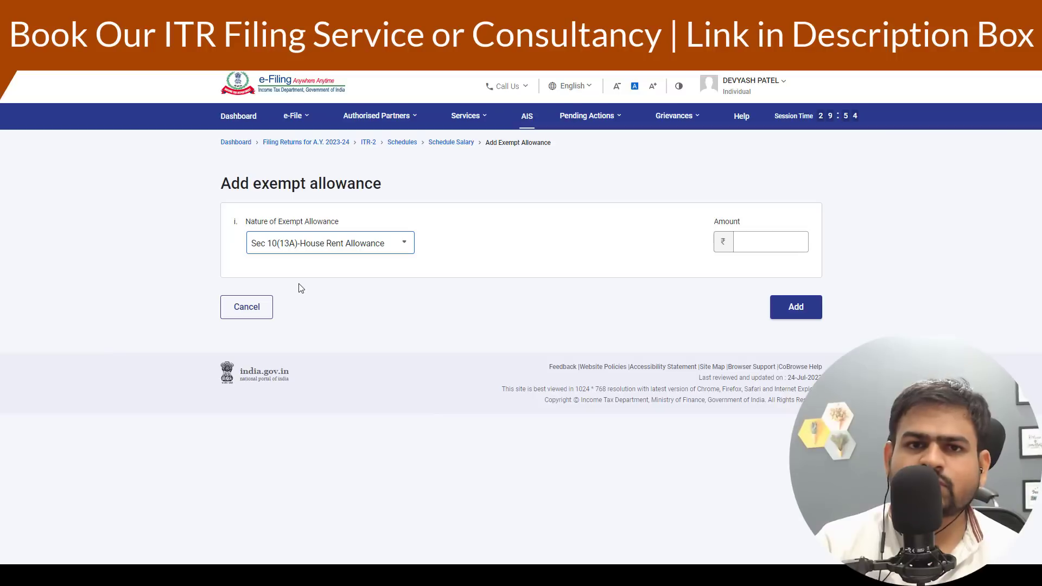
pyautogui.click(774, 240)
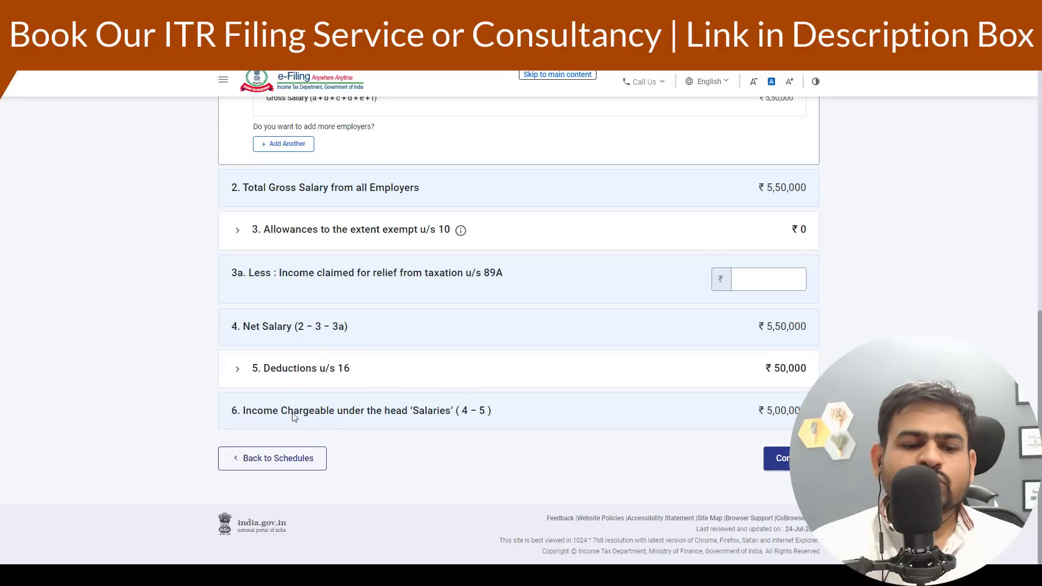
# - Check the deductions u/s 16, leaving professional tax blank, and confirm Schedule Salary
pyautogui.click(261, 372)
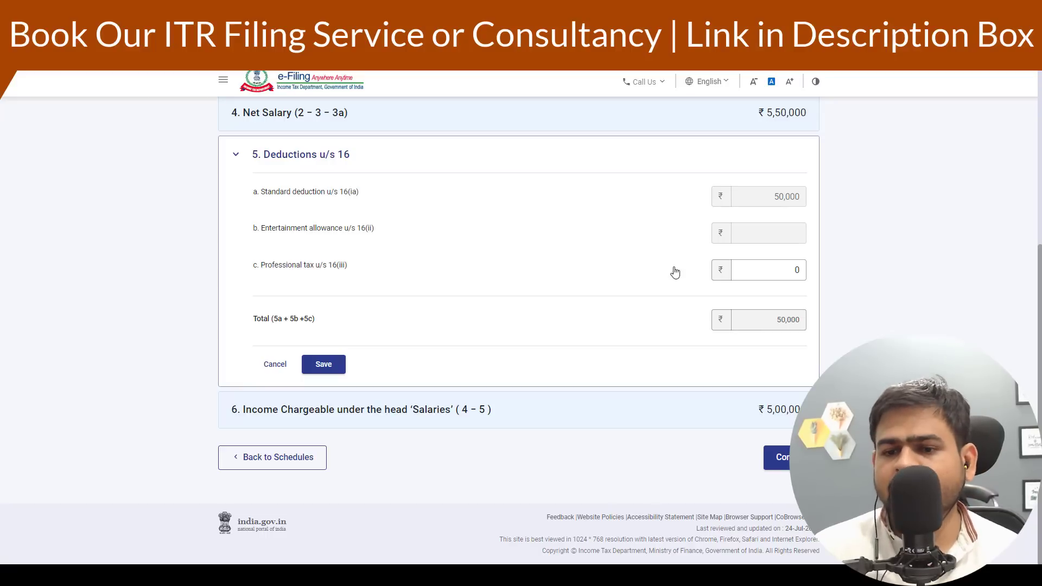
pyautogui.click(800, 271)
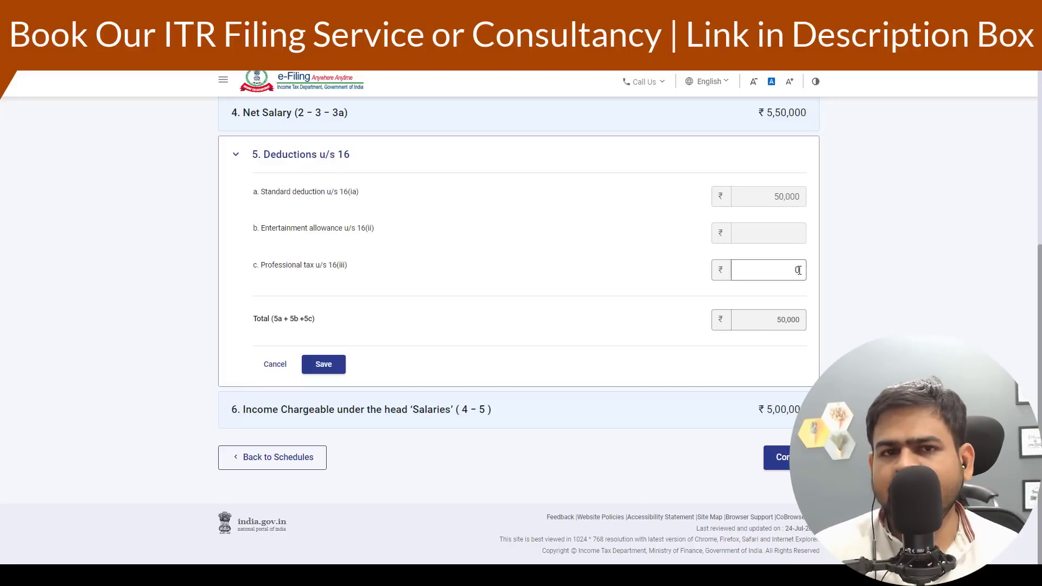
pyautogui.click(776, 465)
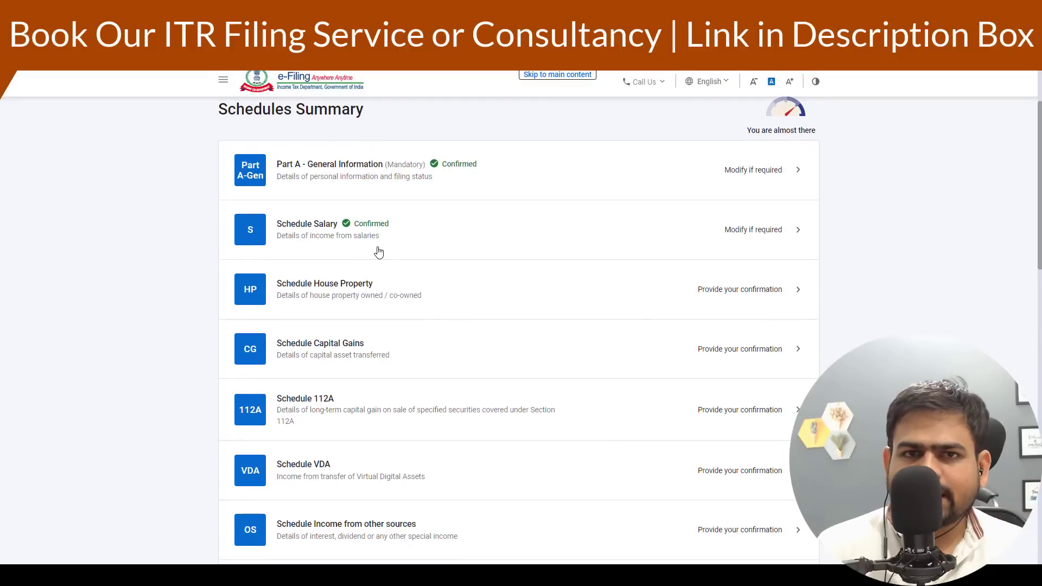
# - Open Schedule House Property and start adding a property with its address, owner Self and not co-owned
pyautogui.click(333, 314)
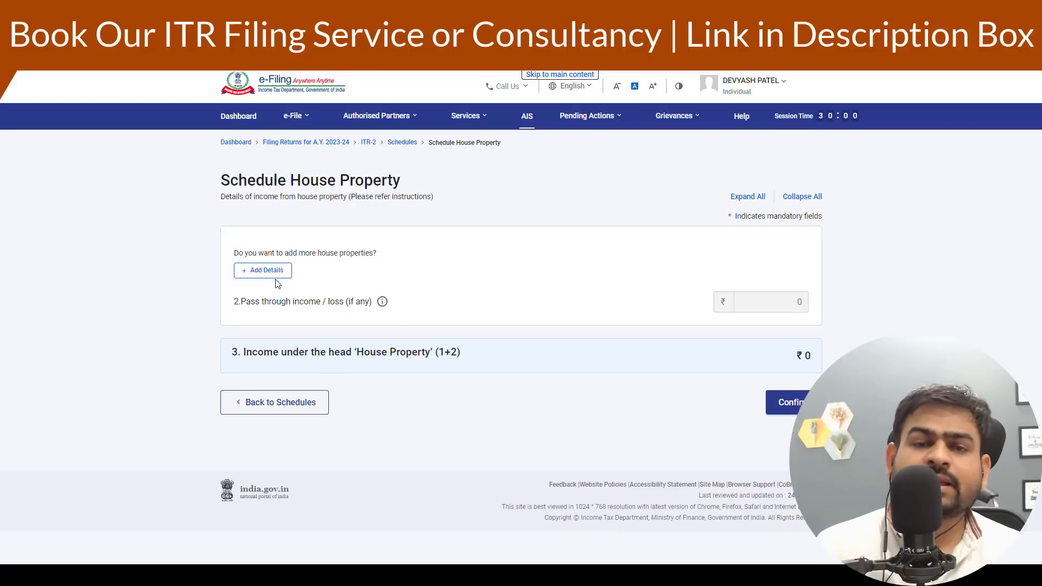
pyautogui.click(275, 273)
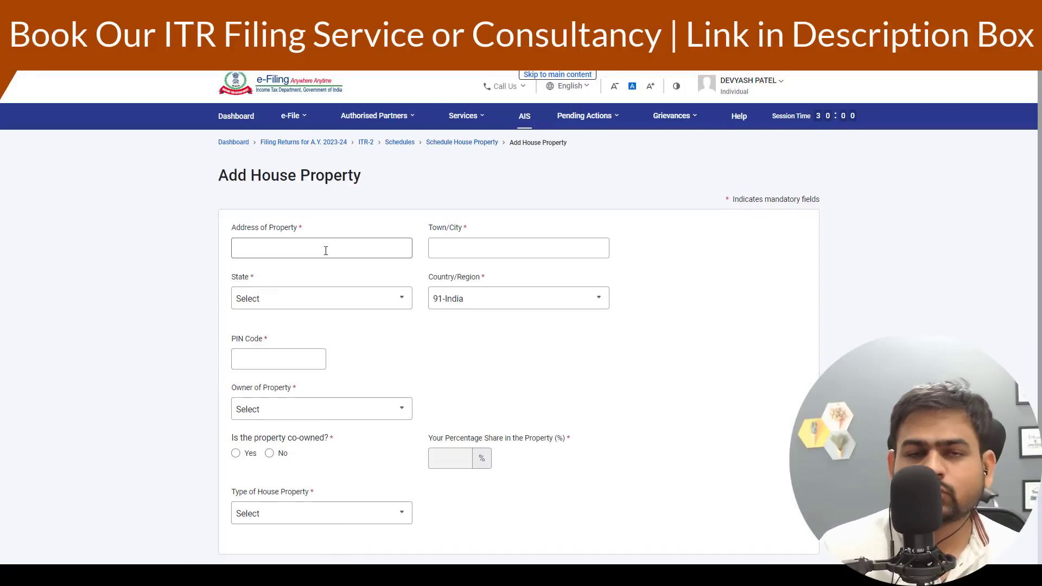
pyautogui.click(325, 251)
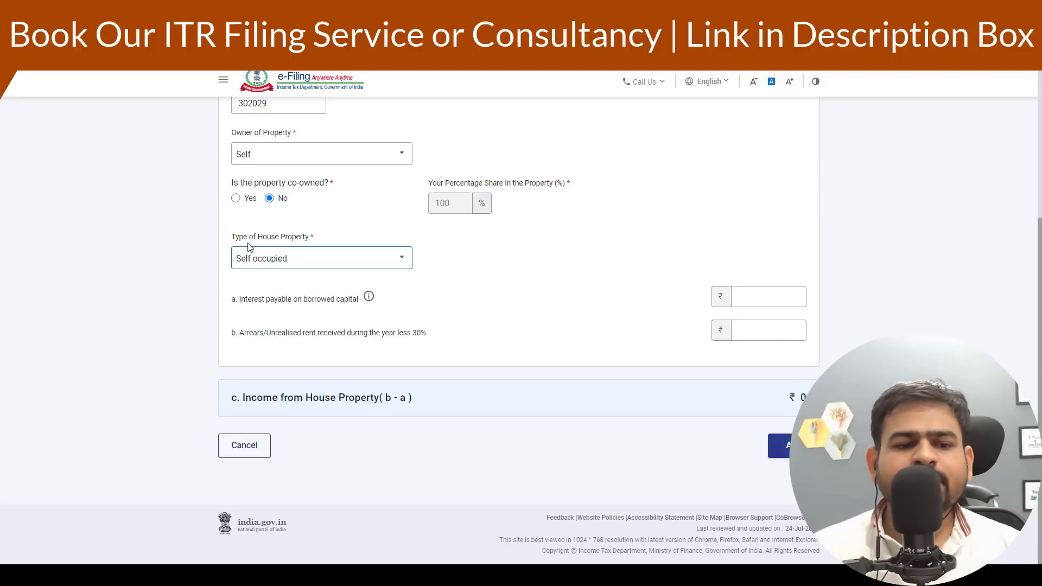
pyautogui.moveTo(244, 239); pyautogui.dragTo(291, 265)
# - Enter 200000 as interest payable on borrowed capital for the self-occupied property, then clear it
pyautogui.click(780, 306)
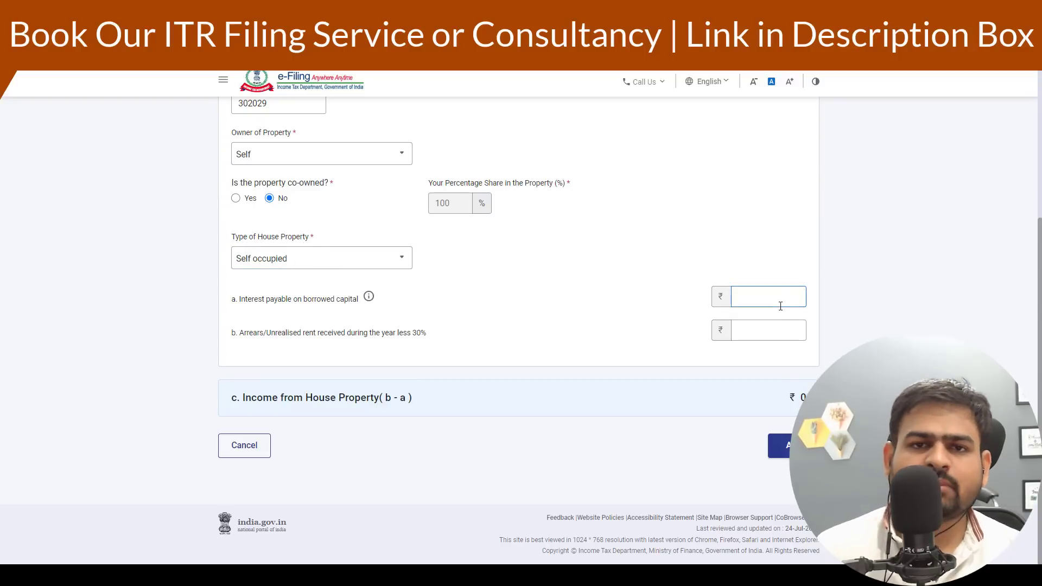
pyautogui.write('200000')
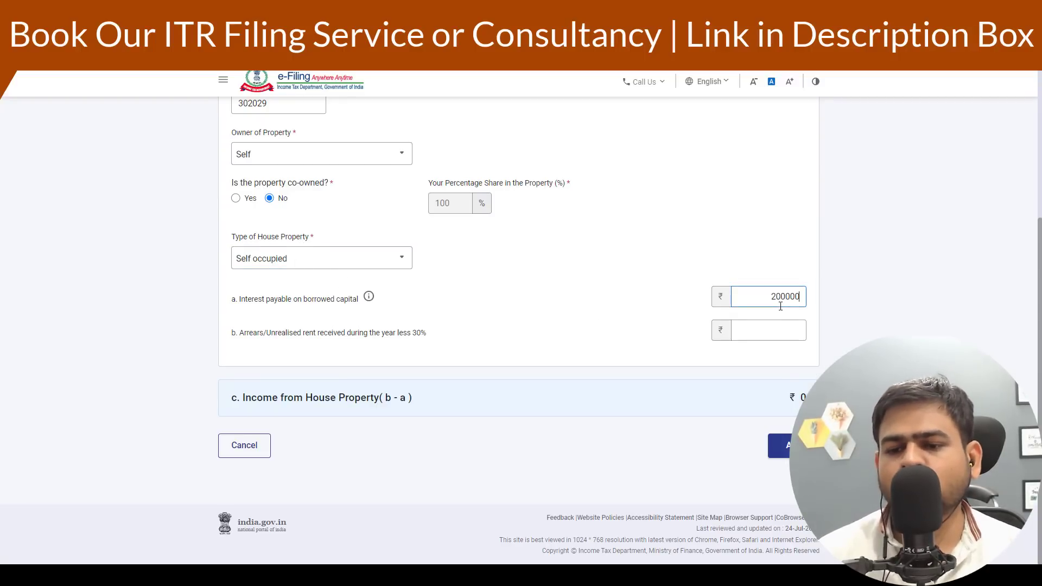
pyautogui.click(678, 329)
pyautogui.click(762, 302)
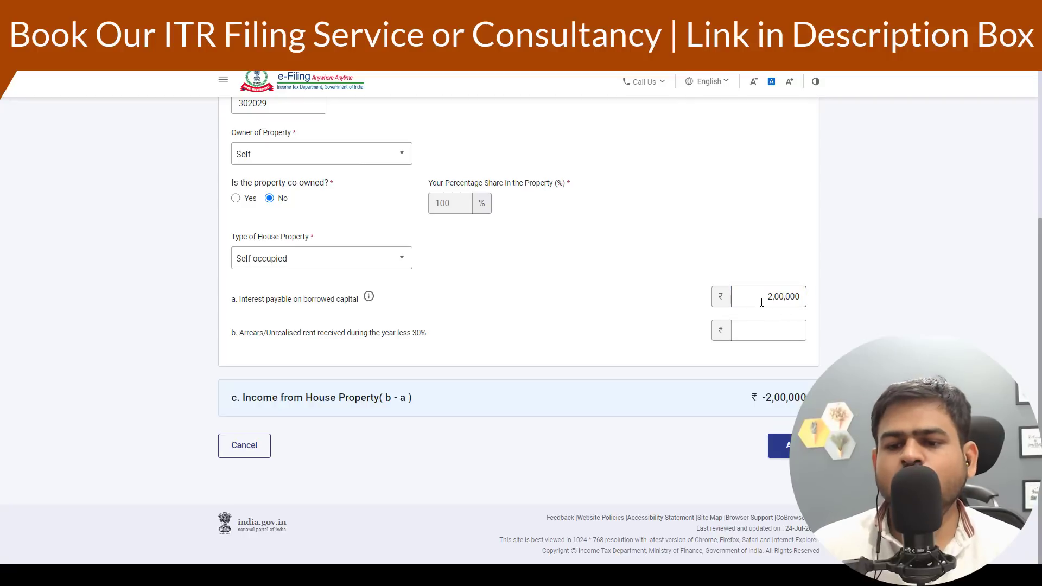
pyautogui.moveTo(763, 306); pyautogui.dragTo(857, 302)
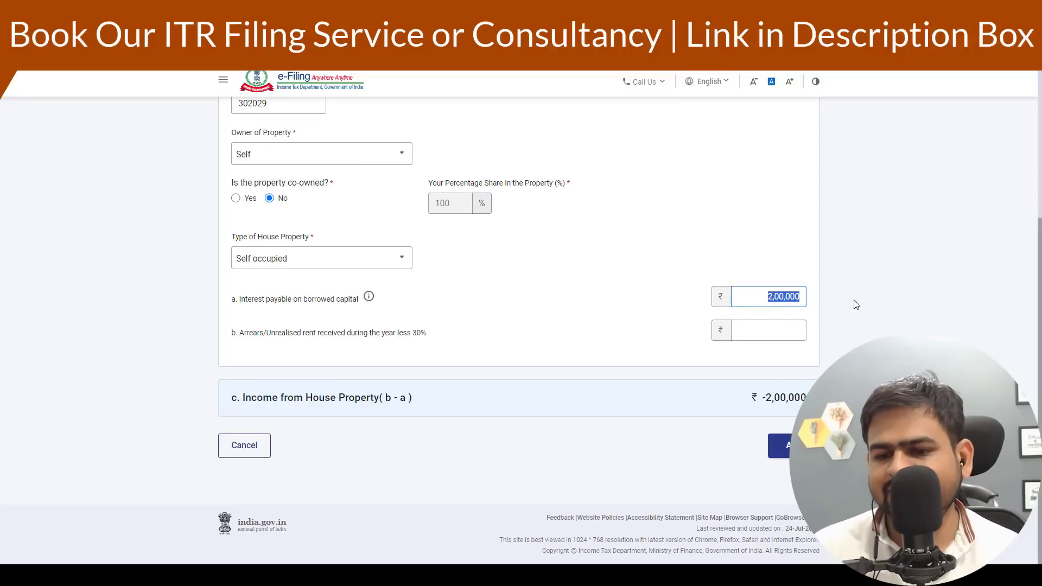
pyautogui.press('BackSpace')
# - Change the property type to Let out and save a tenant named xyz
pyautogui.tripleClick(482, 323)
pyautogui.click(333, 261)
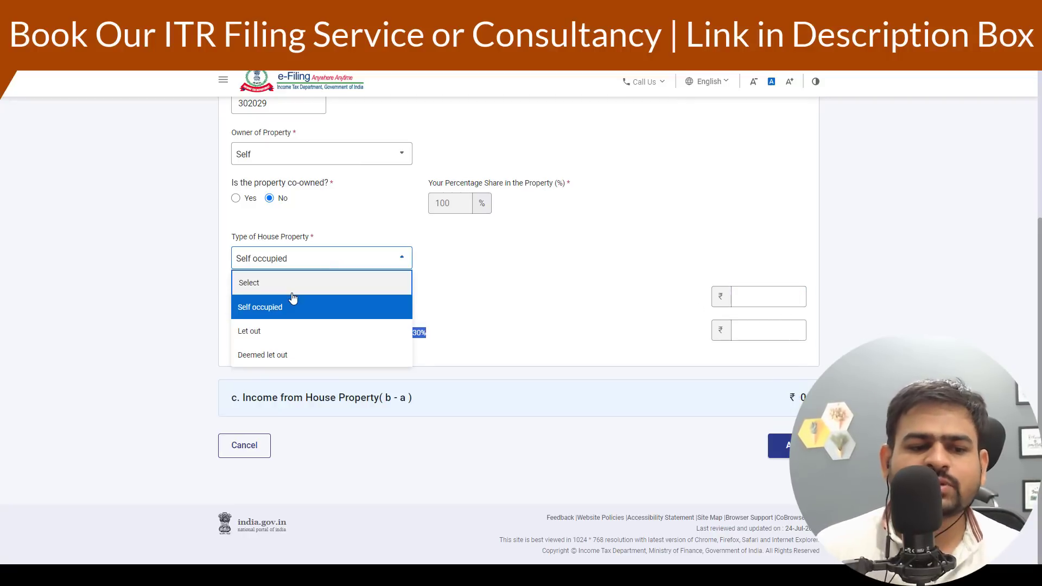
pyautogui.click(275, 332)
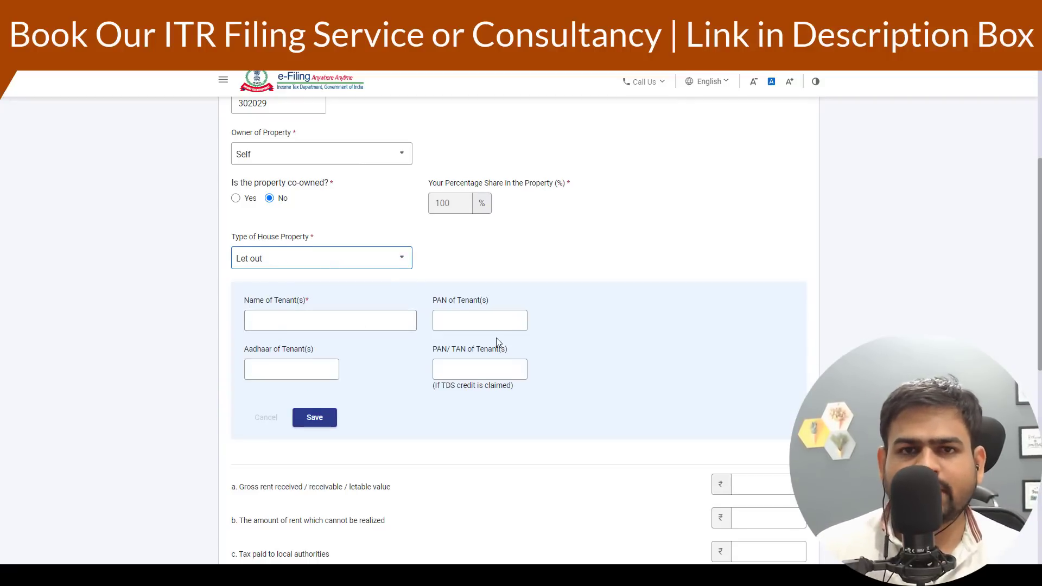
pyautogui.scroll(-2, 499, 342)
pyautogui.click(262, 203)
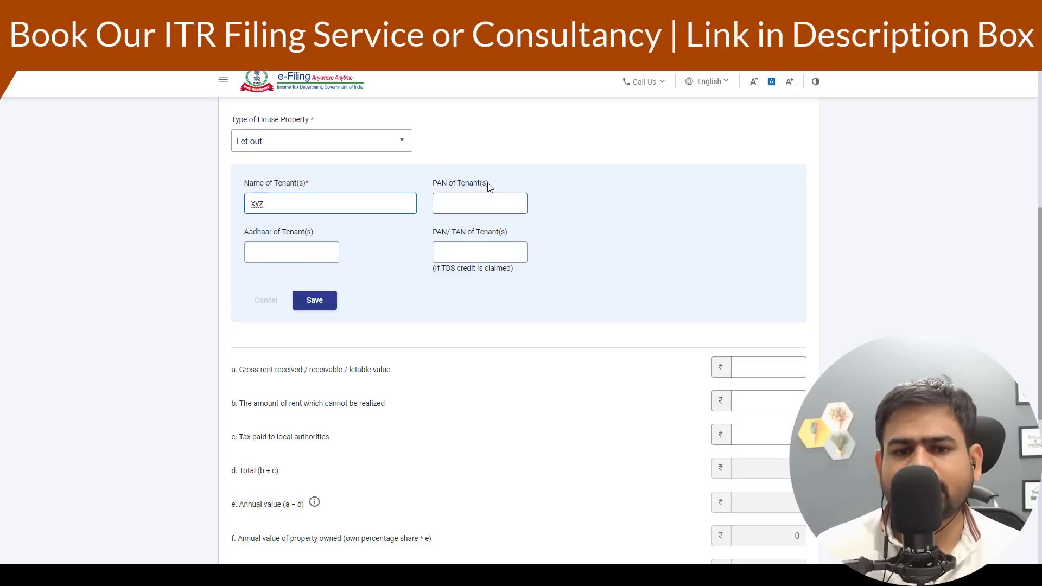
pyautogui.click(315, 300)
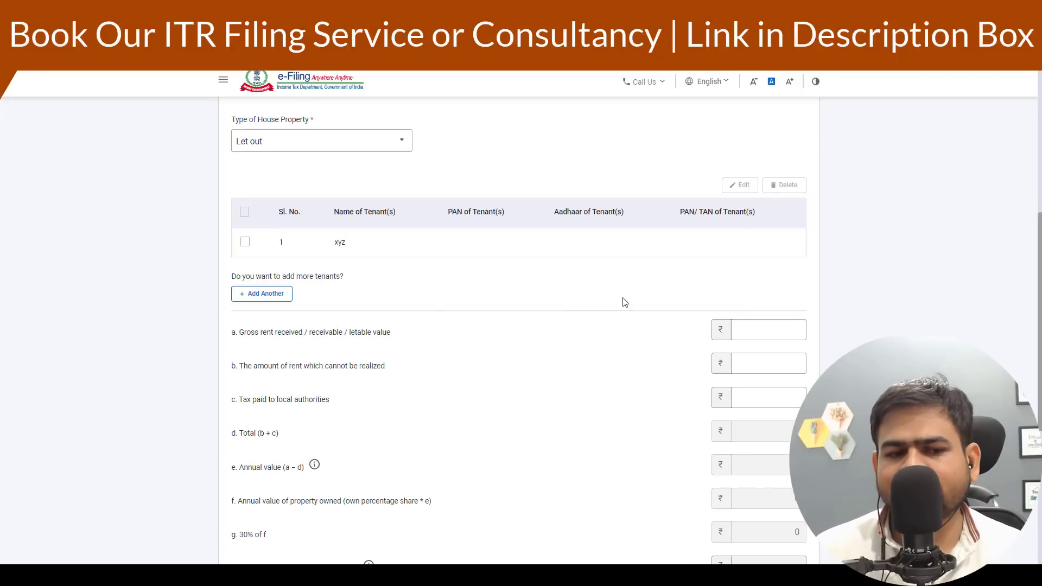
# - Enter 250000 as gross rent received for the let-out property
pyautogui.scroll(-2, 622, 302)
pyautogui.moveTo(271, 215); pyautogui.dragTo(638, 224)
pyautogui.click(751, 213)
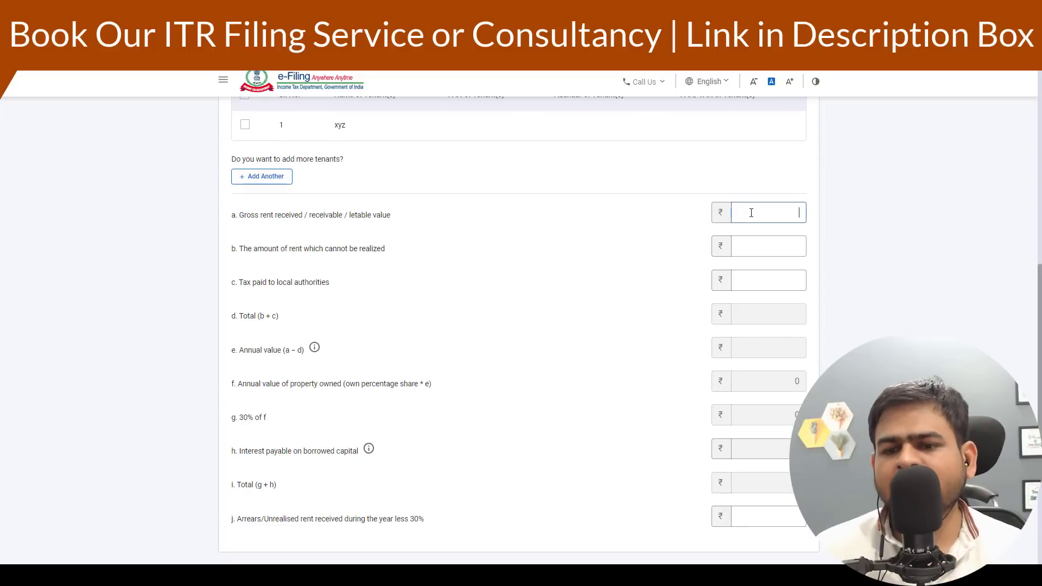
pyautogui.write('1')
pyautogui.press('BackSpace')
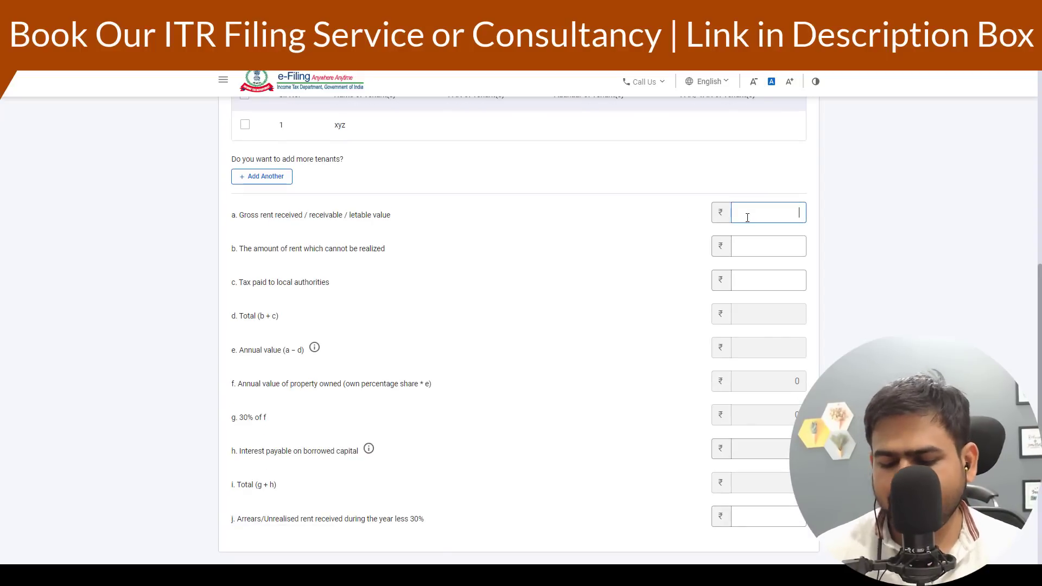
pyautogui.write('250000')
pyautogui.click(613, 304)
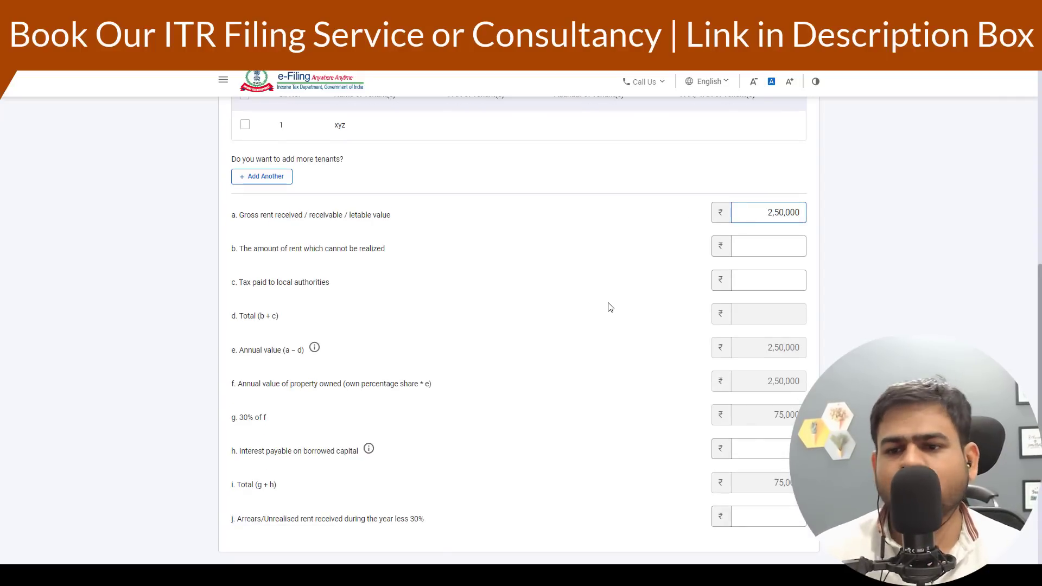
# - Leave interest payable on borrowed capital blank and confirm Schedule House Property
pyautogui.scroll(-3, 605, 312)
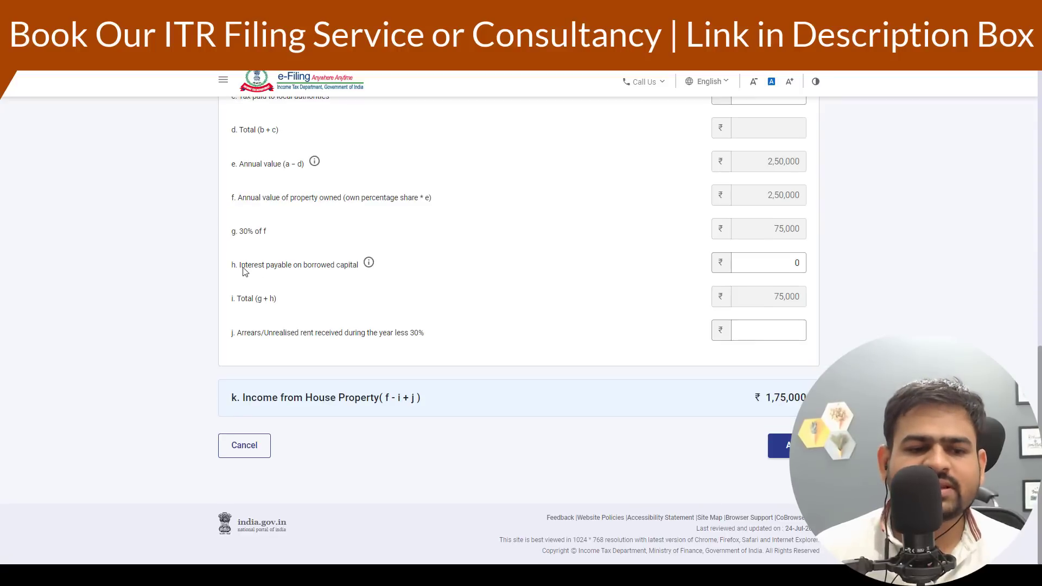
pyautogui.moveTo(242, 267); pyautogui.dragTo(373, 268)
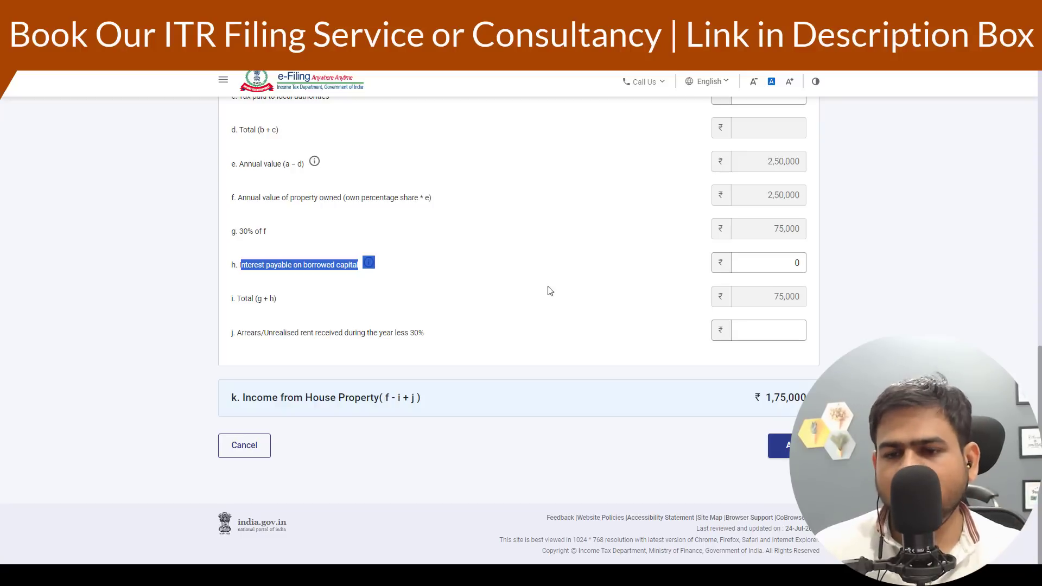
pyautogui.click(757, 269)
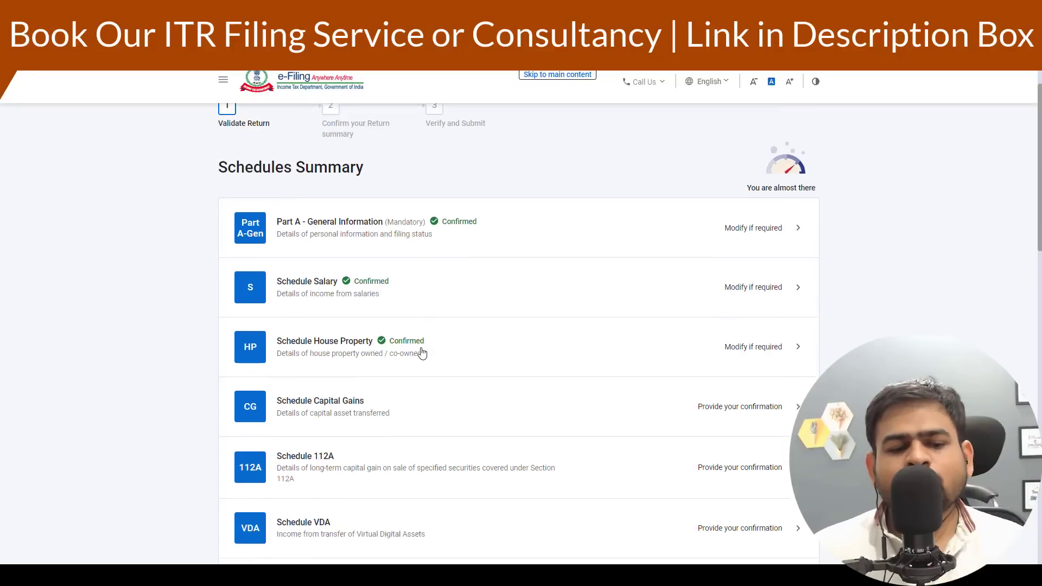
pyautogui.scroll(-3, 324, 193)
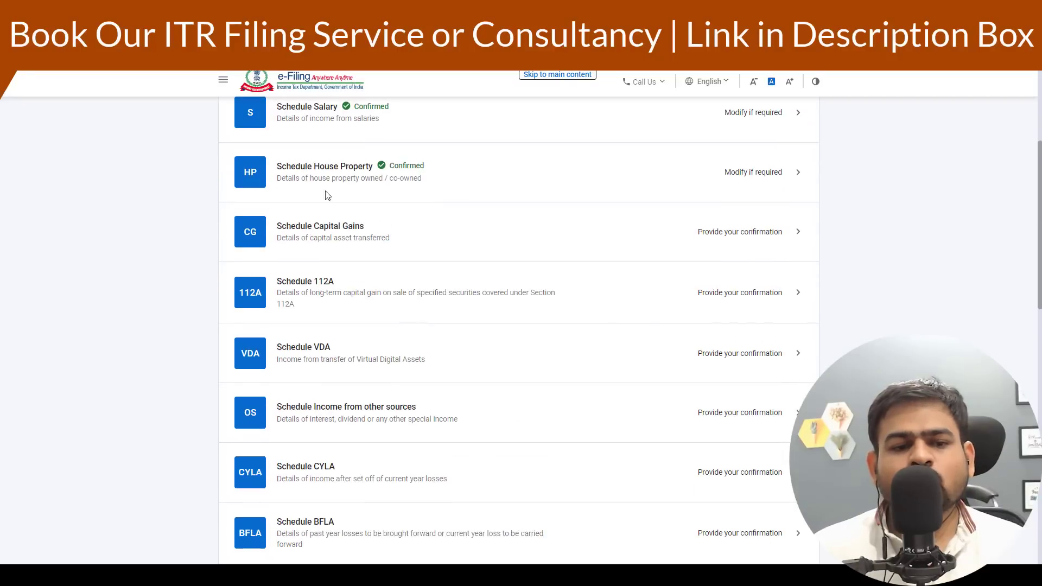
# - Open Schedule Capital Gains and read through the listed types of capital assets sold
pyautogui.click(363, 237)
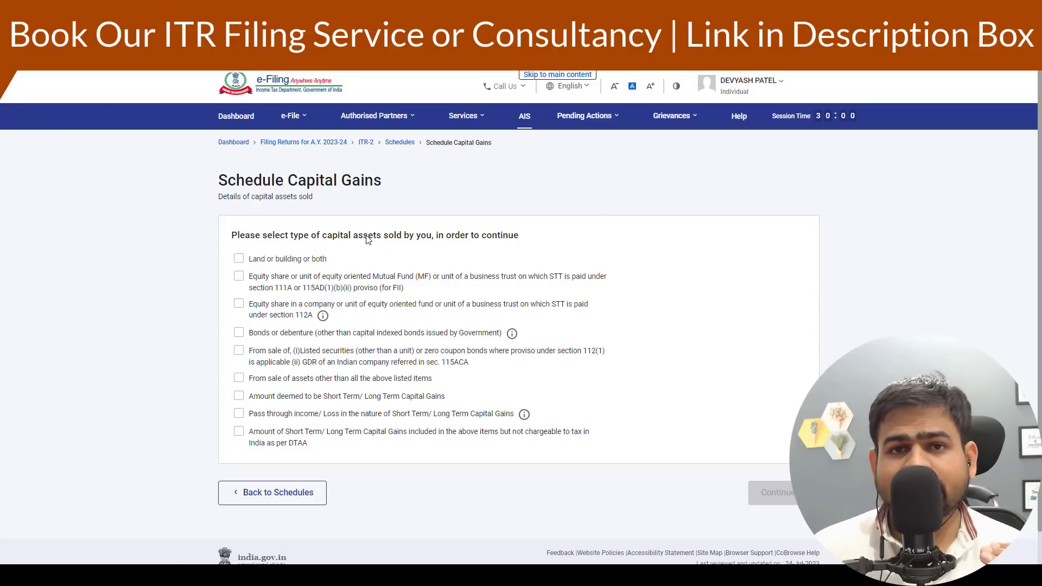
pyautogui.moveTo(271, 288); pyautogui.dragTo(306, 277)
pyautogui.moveTo(285, 316); pyautogui.dragTo(317, 339)
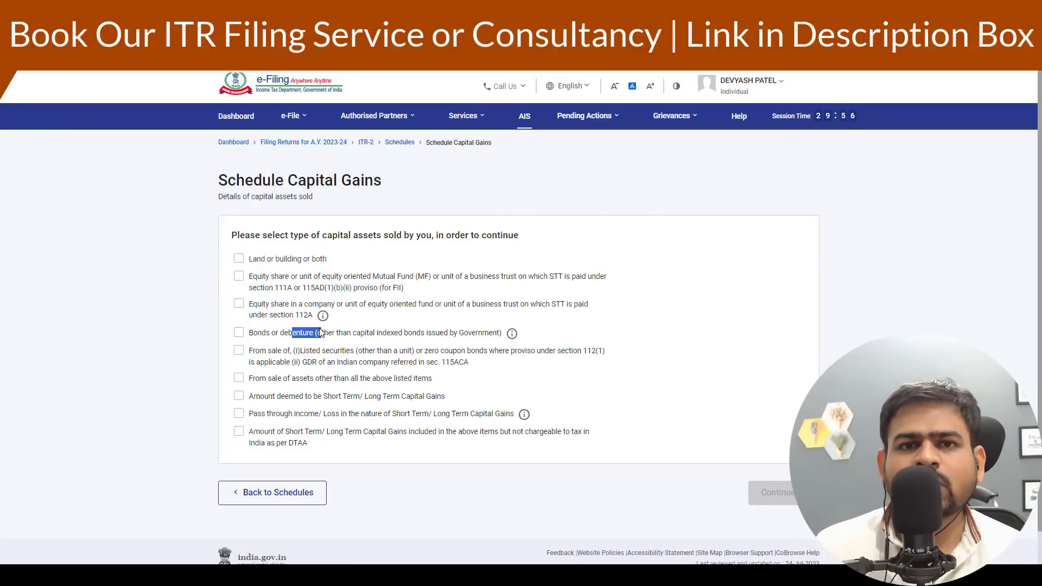
pyautogui.click(262, 254)
pyautogui.moveTo(262, 278); pyautogui.dragTo(332, 290)
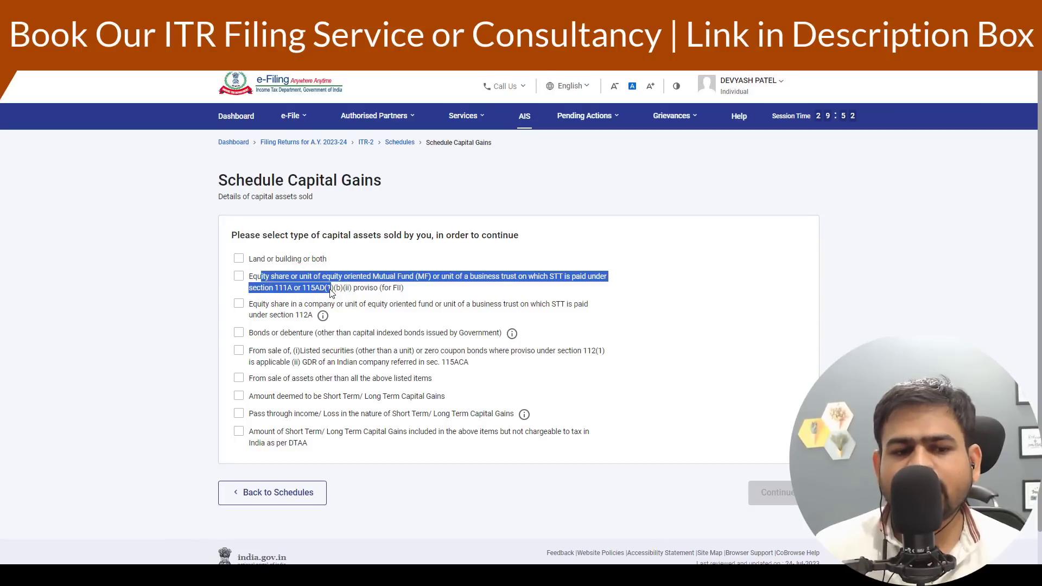
pyautogui.moveTo(263, 307); pyautogui.dragTo(292, 320)
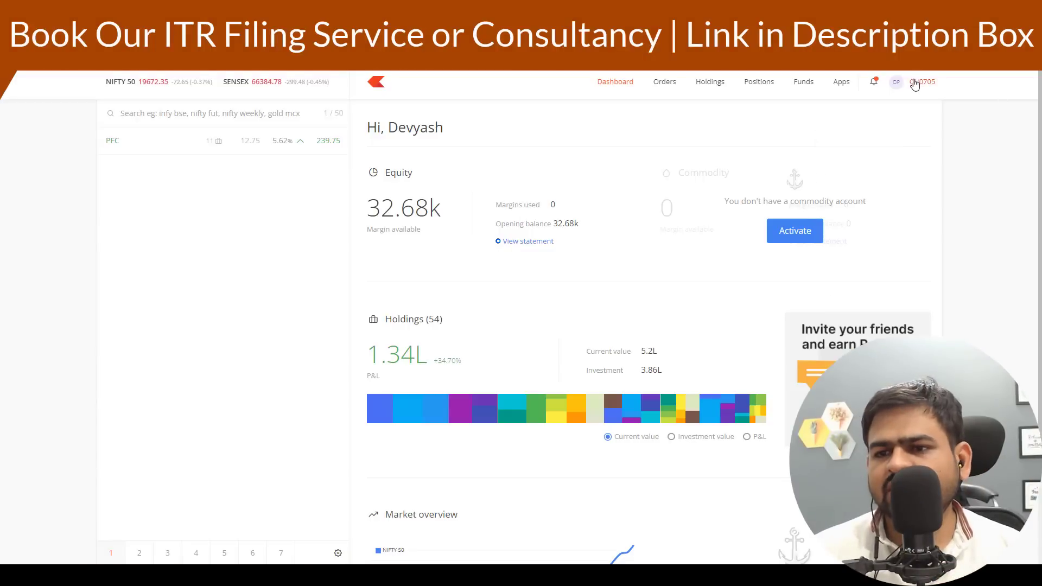
# - Switch to the Zerodha Console and generate the Tax P&L report for financial year 2022-2023
pyautogui.click(915, 83)
pyautogui.click(846, 179)
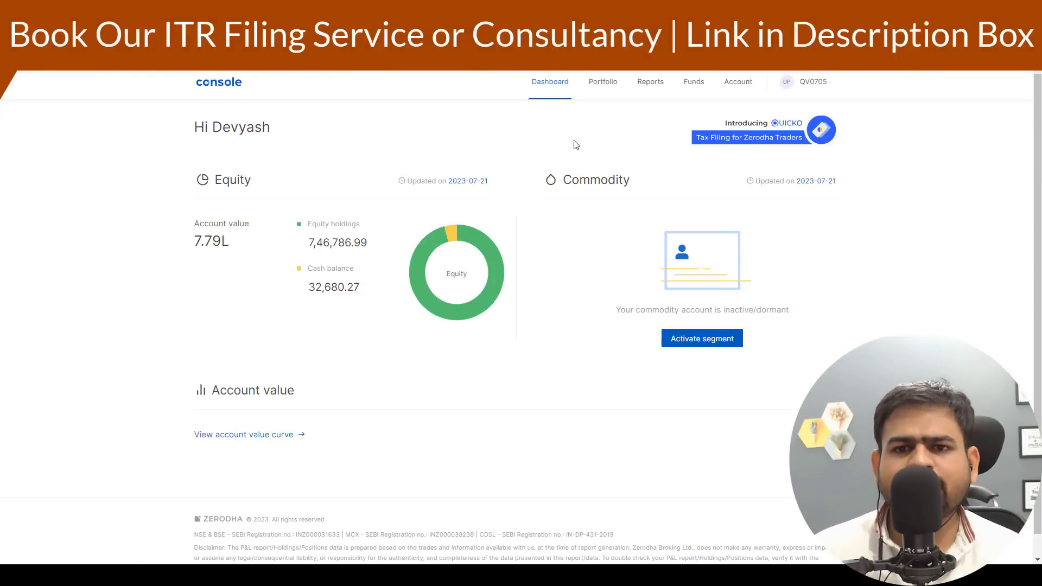
pyautogui.moveTo(651, 91)
pyautogui.click(655, 170)
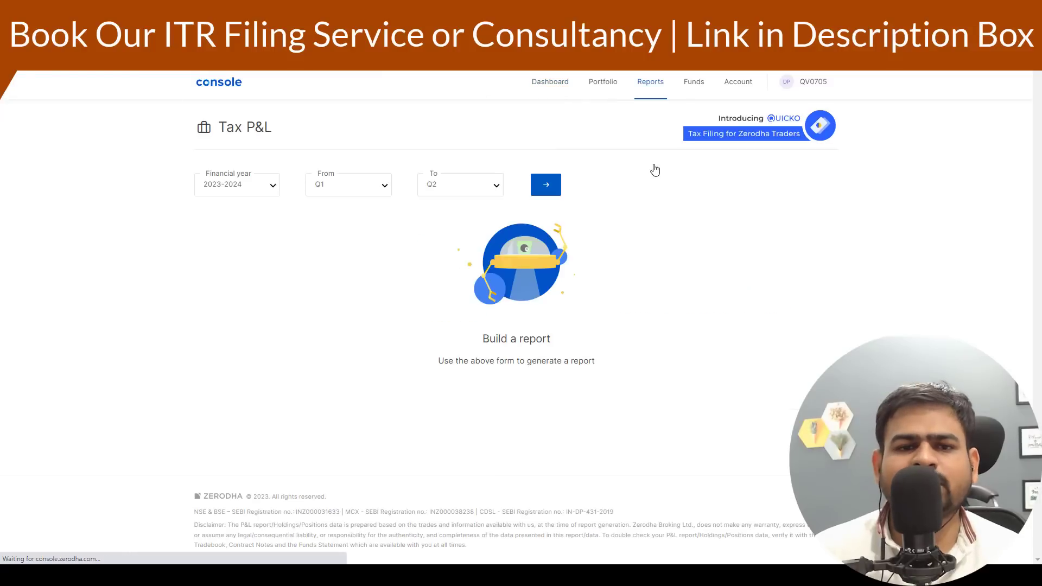
pyautogui.click(263, 189)
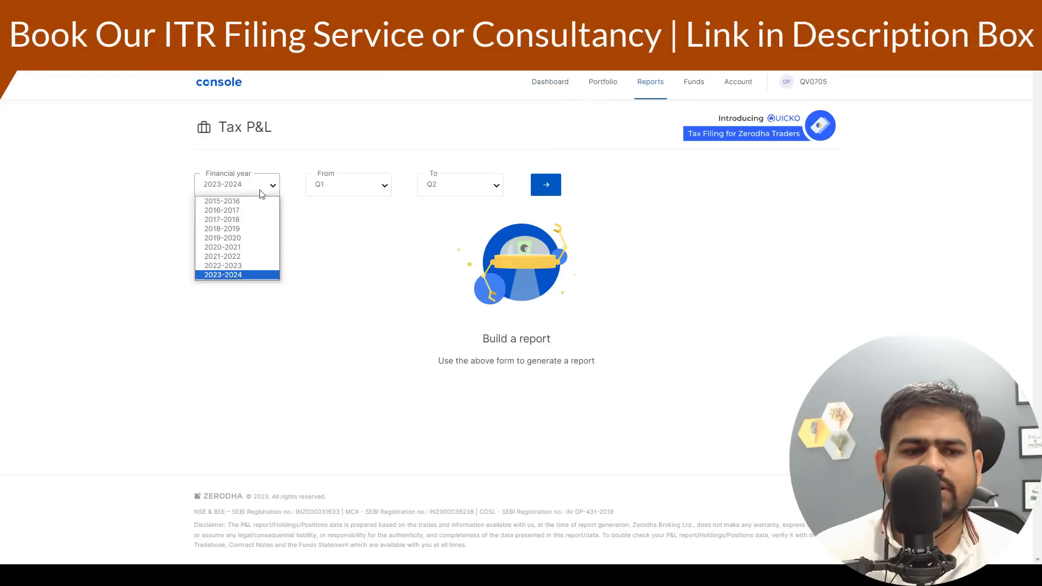
pyautogui.click(250, 268)
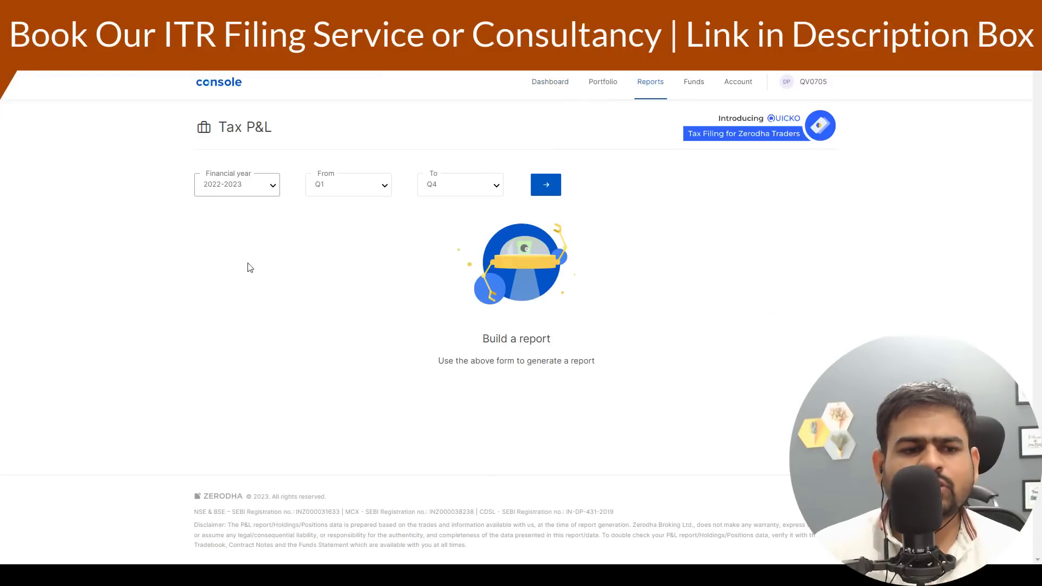
pyautogui.click(559, 190)
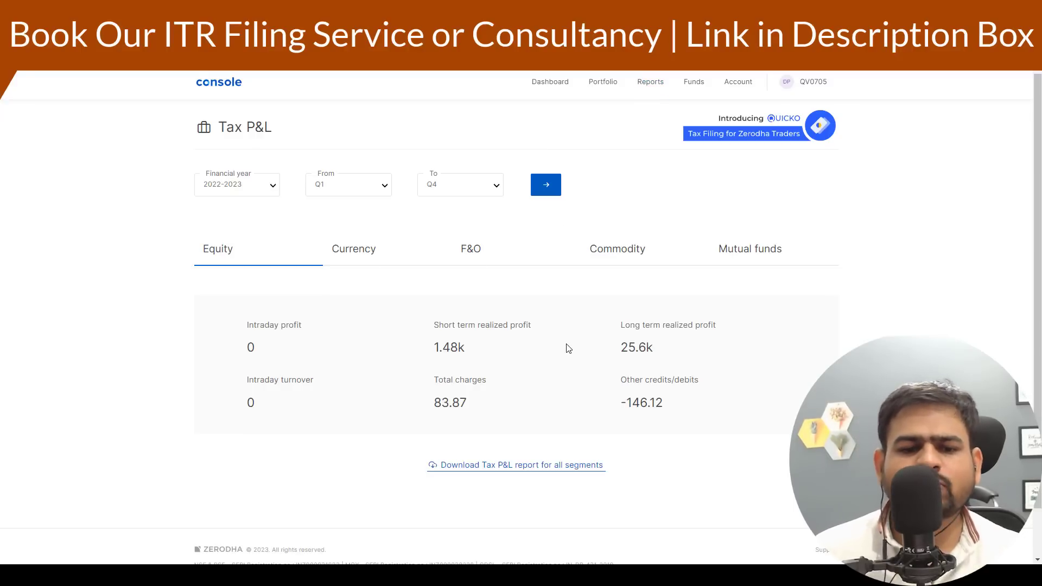
# - Download the Tax P&L report for all segments and review the Equity sheet's short- and long-term profit figures
pyautogui.moveTo(451, 347); pyautogui.dragTo(504, 352)
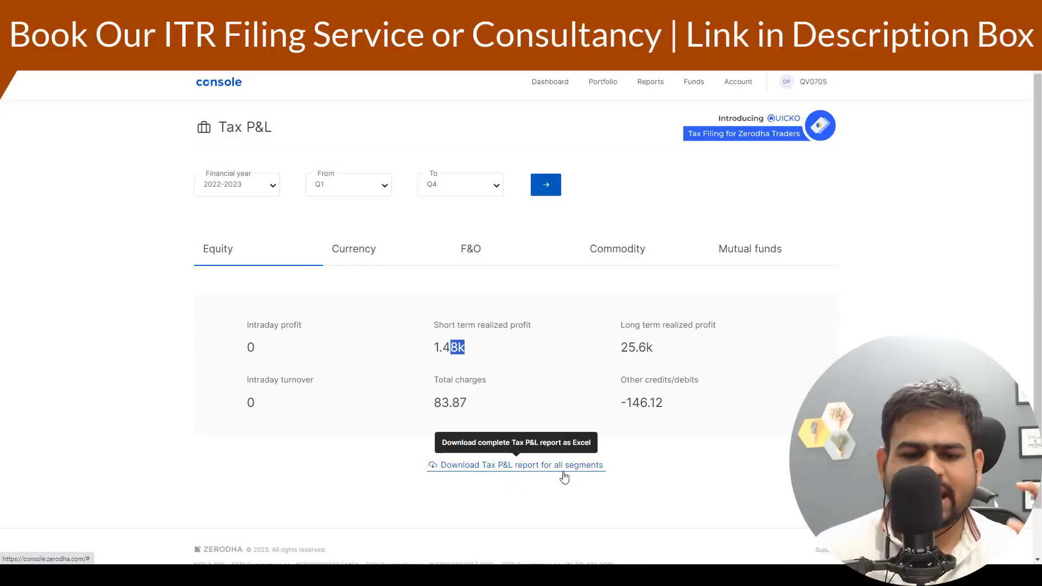
pyautogui.click(470, 465)
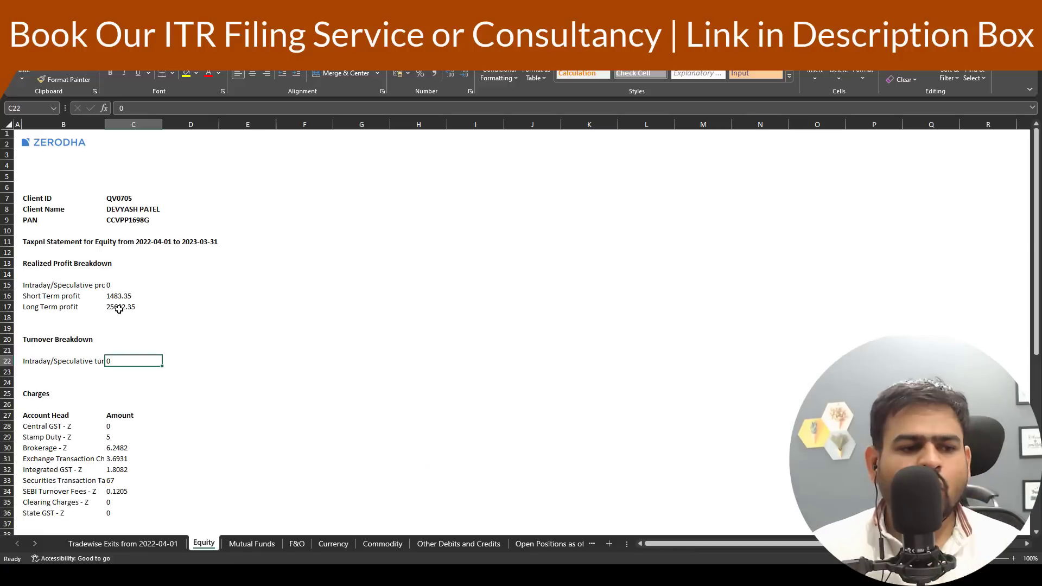
pyautogui.click(118, 308)
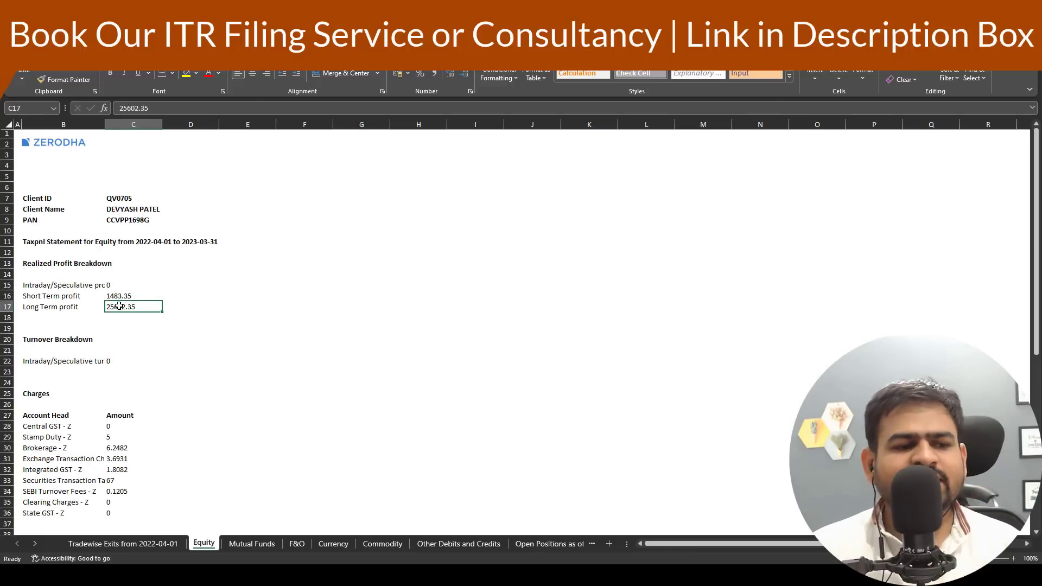
pyautogui.click(119, 296)
pyautogui.click(118, 307)
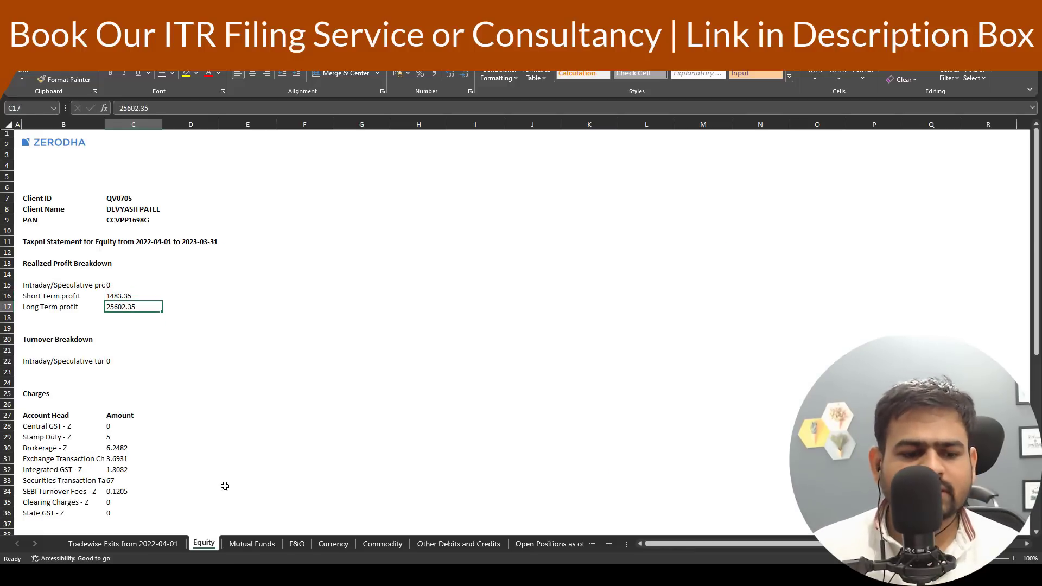
pyautogui.click(242, 544)
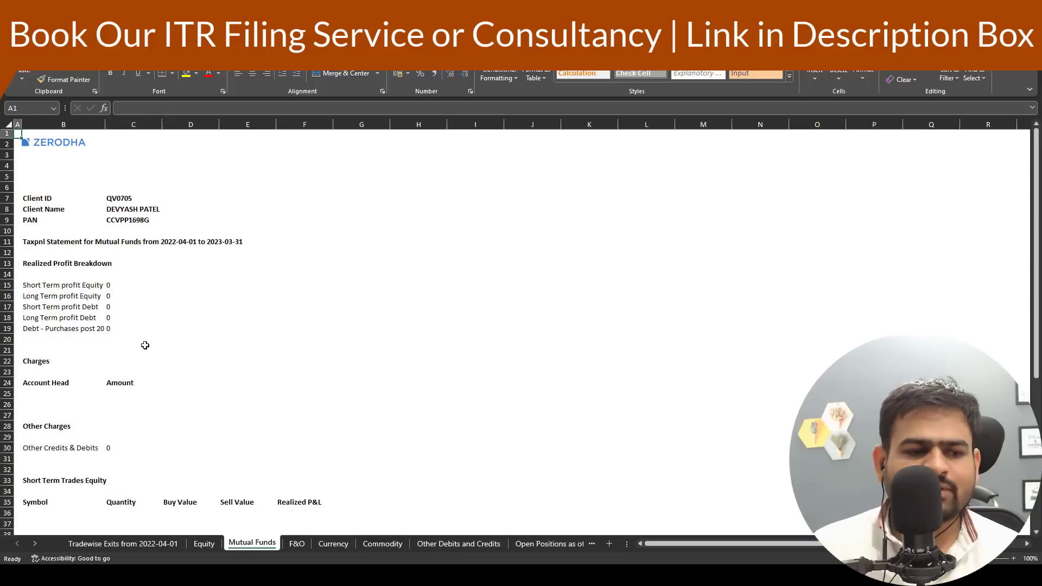
pyautogui.click(204, 544)
pyautogui.click(168, 329)
pyautogui.click(76, 575)
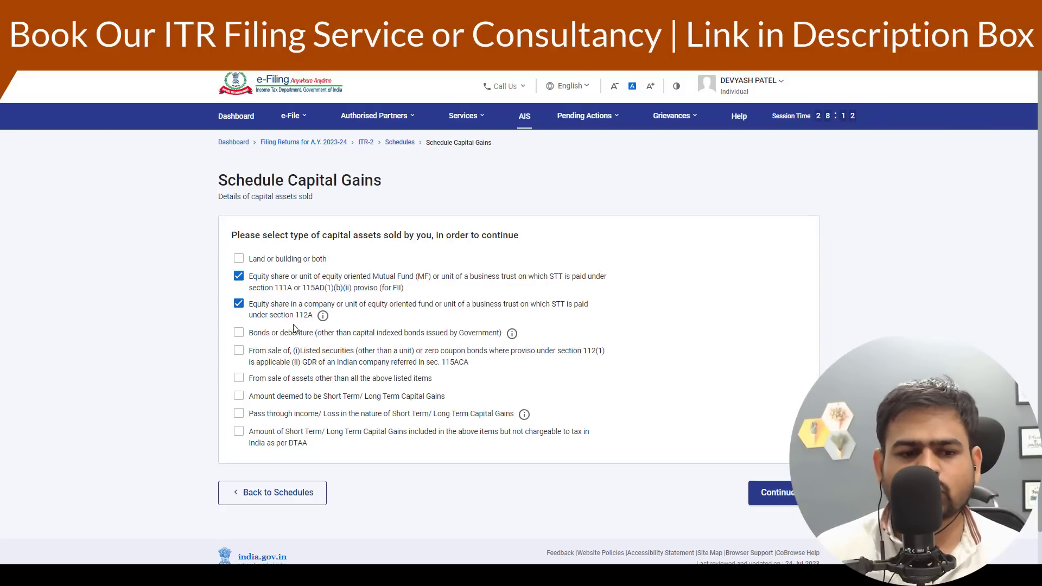
# - Continue to the capital assets sold and start adding Section 111A details for STT-paid equity shares or units
pyautogui.click(778, 497)
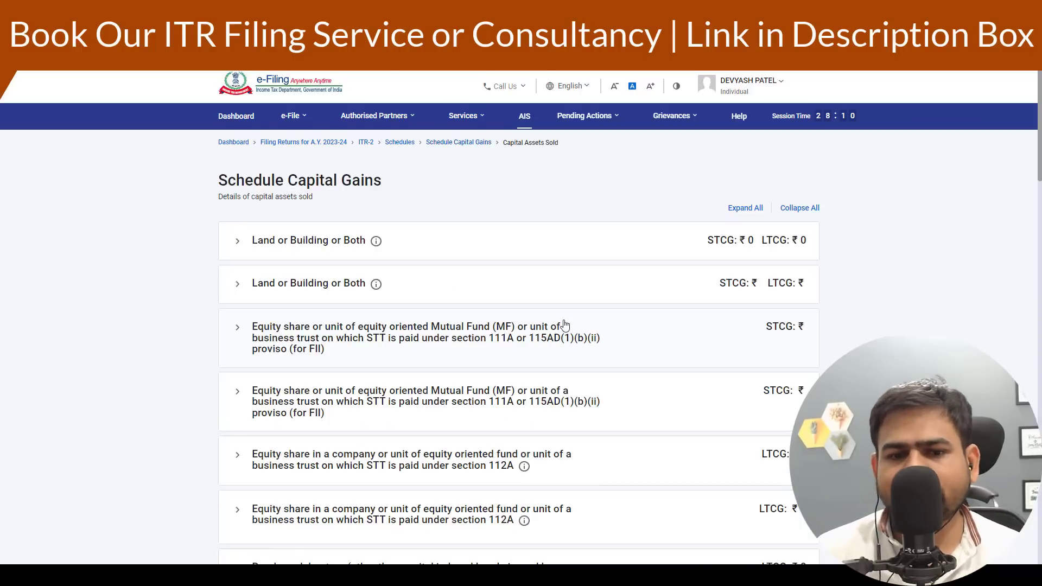
pyautogui.click(253, 254)
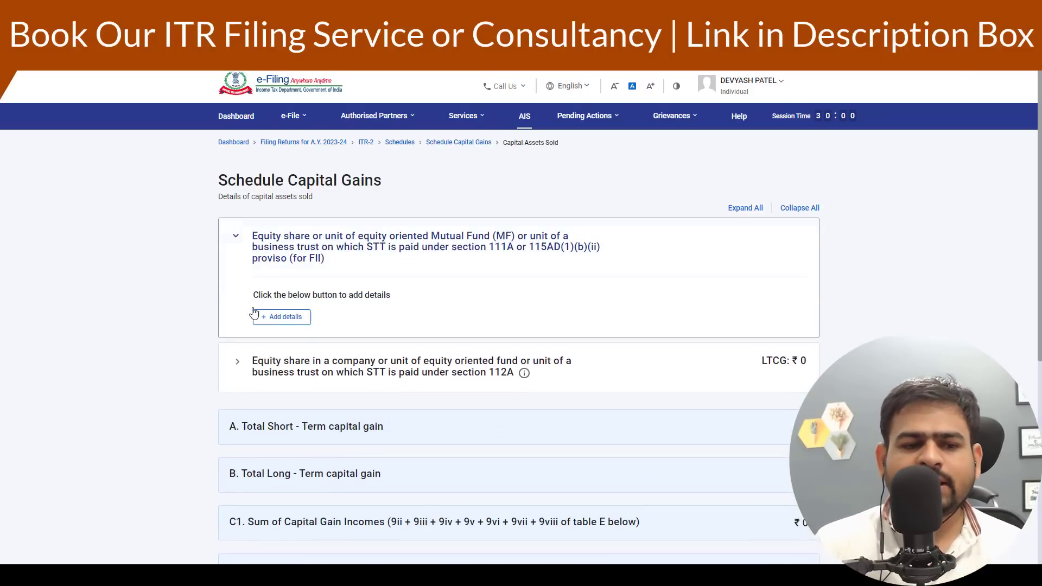
pyautogui.click(296, 316)
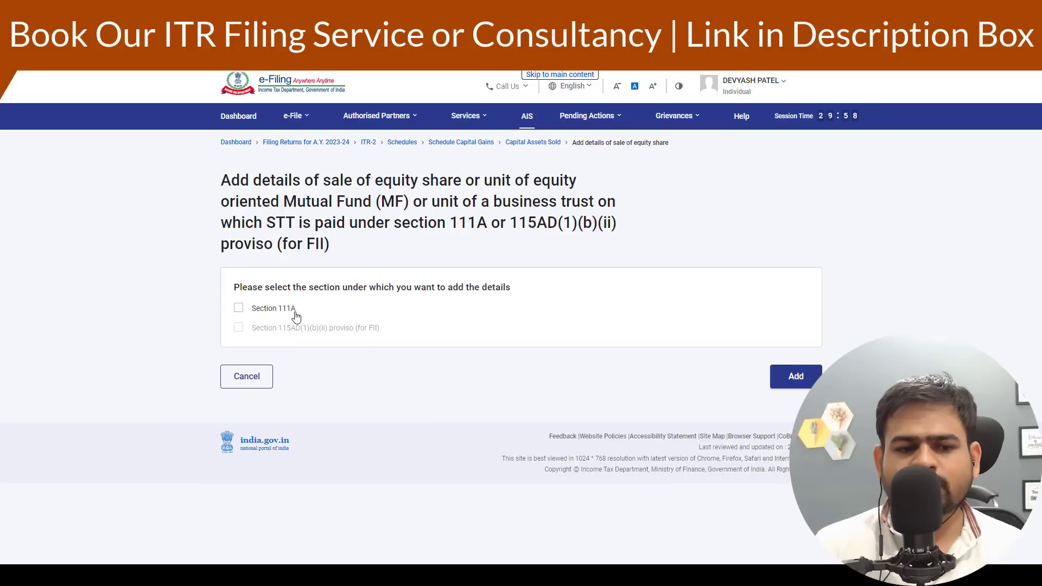
pyautogui.click(235, 308)
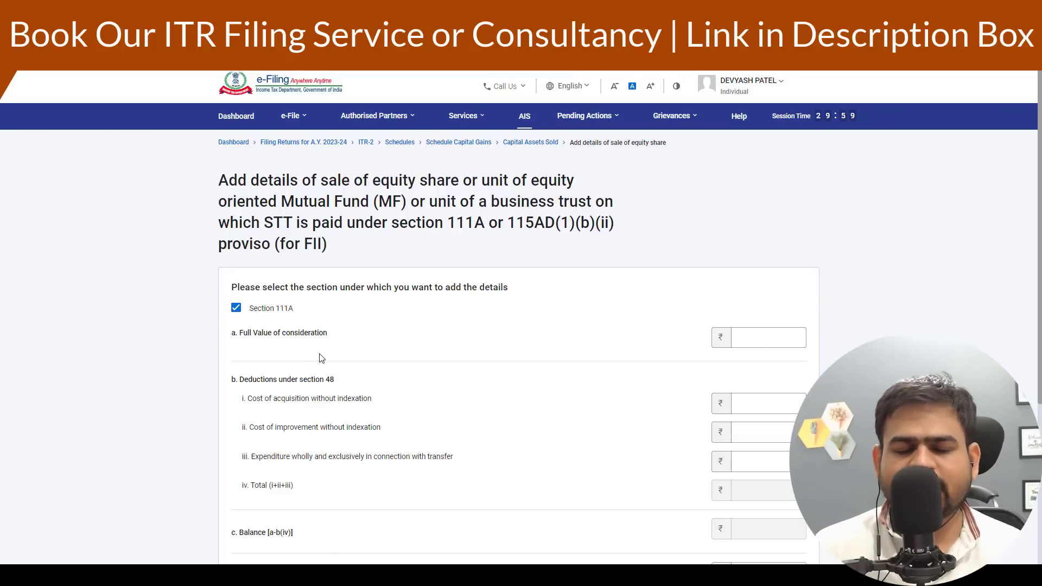
# - Review the Section 111A fields and locate the short-term trades in the Equity sheet of the report
pyautogui.scroll(-3, 320, 359)
pyautogui.moveTo(230, 140); pyautogui.dragTo(333, 200)
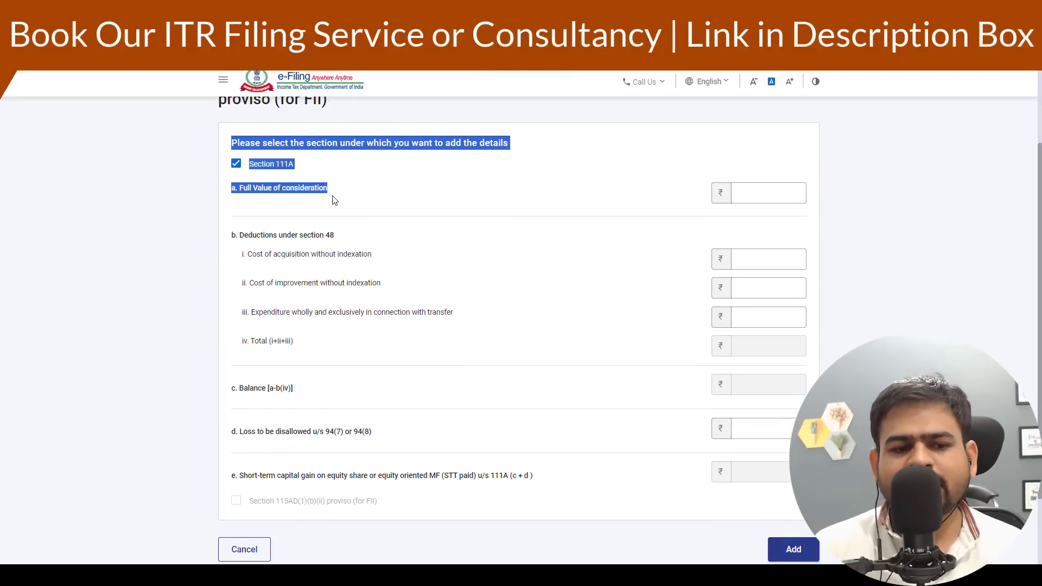
pyautogui.moveTo(242, 255); pyautogui.dragTo(361, 261)
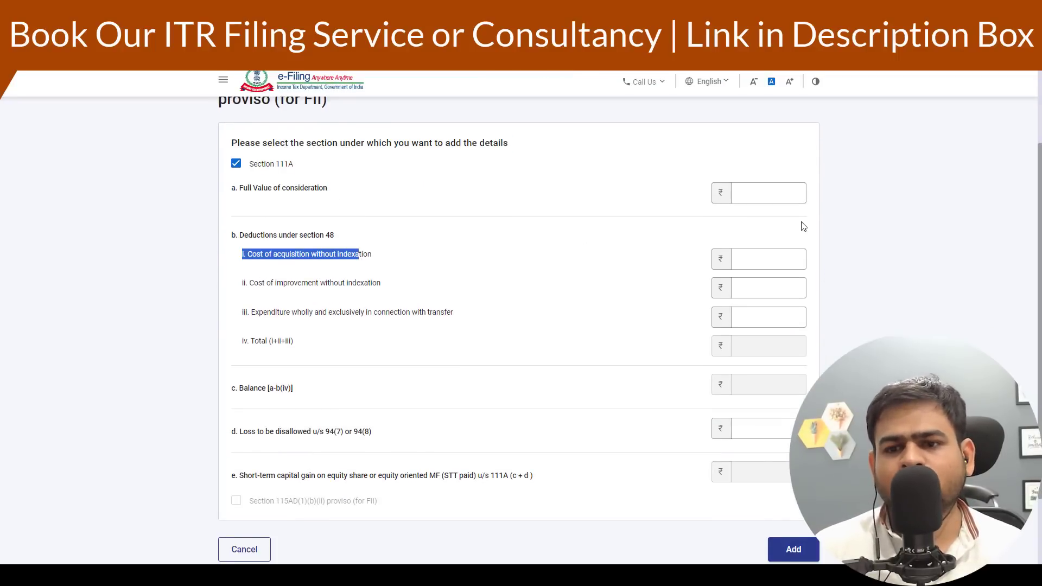
pyautogui.click(770, 193)
pyautogui.hotkey('alt', 'Tab')
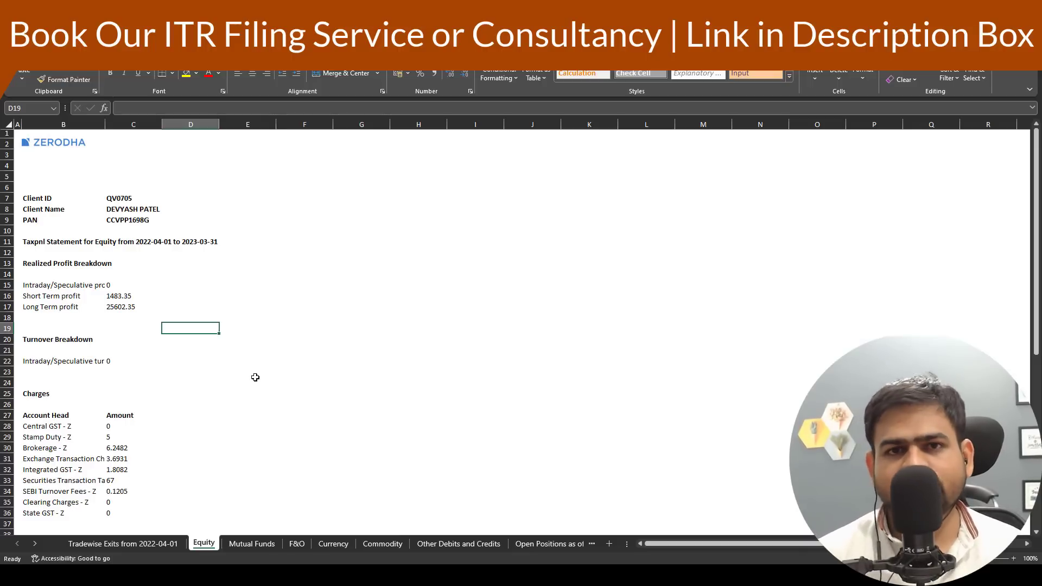
pyautogui.click(76, 298)
pyautogui.click(115, 295)
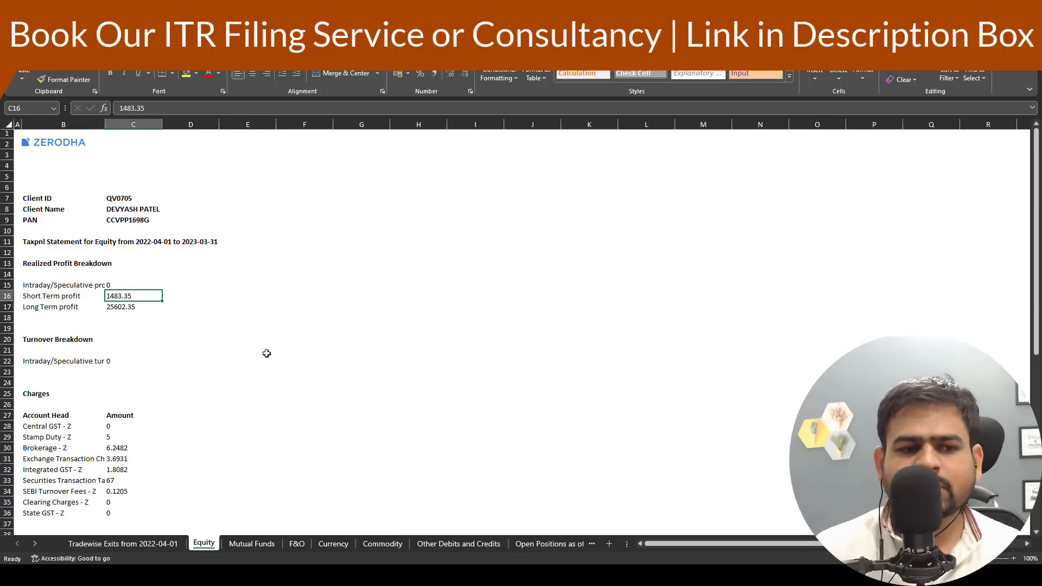
pyautogui.scroll(-8, 274, 365)
pyautogui.scroll(-8, 274, 364)
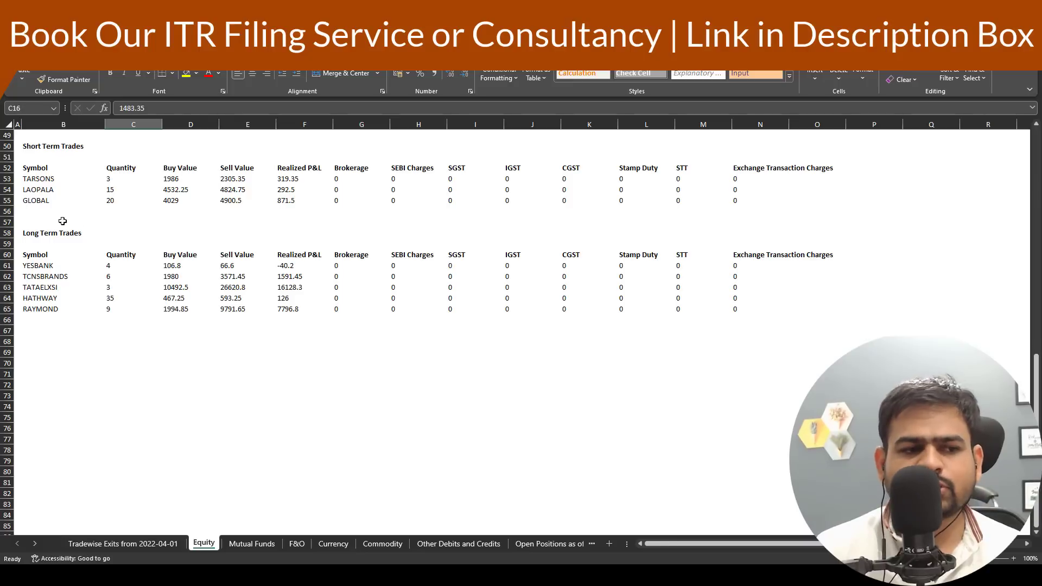
# - Total the short-term trades' sell values in cell E57 with =SUM(E53:E55)
pyautogui.click(243, 221)
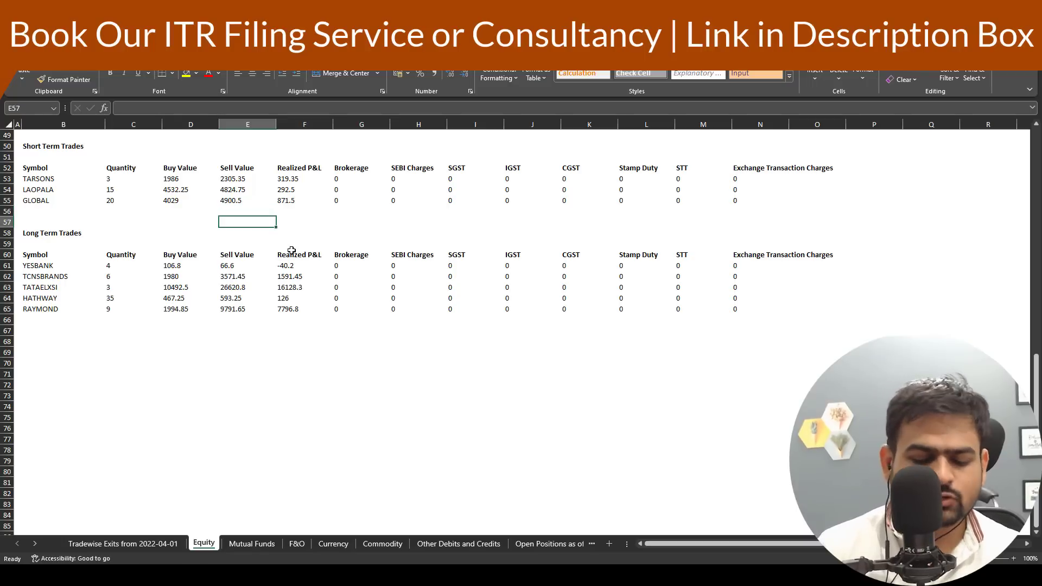
pyautogui.write('=SUM(')
pyautogui.press('Up')
pyautogui.press('Up')
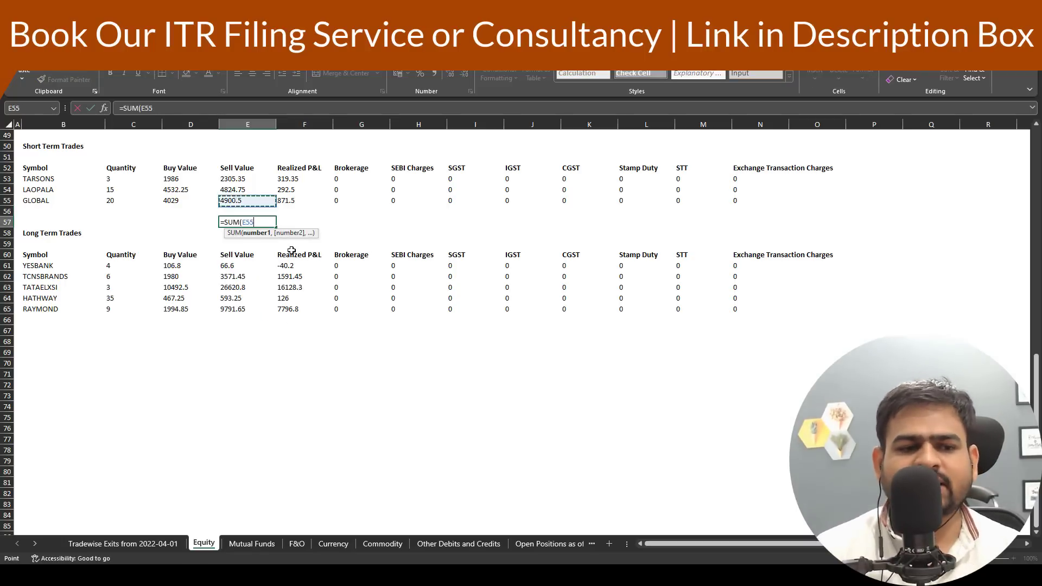
pyautogui.hotkey('shift', 'Up')
pyautogui.hotkey('shift', 'Up')
pyautogui.press('Return')
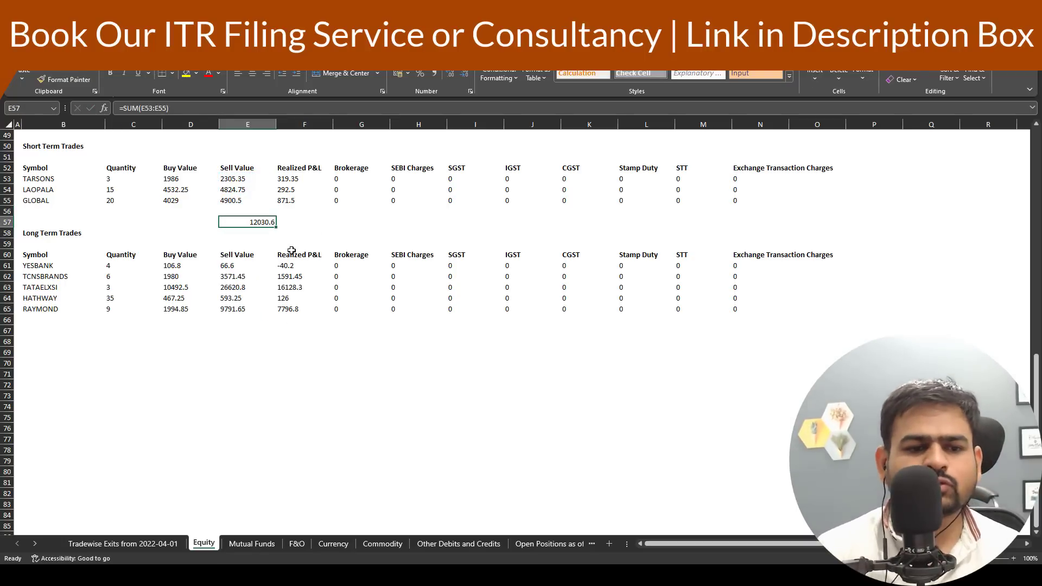
# - Enter 12030 as the full value of consideration under Section 111A
pyautogui.hotkey('alt', 'Tab')
pyautogui.hotkey('alt', 'Tab')
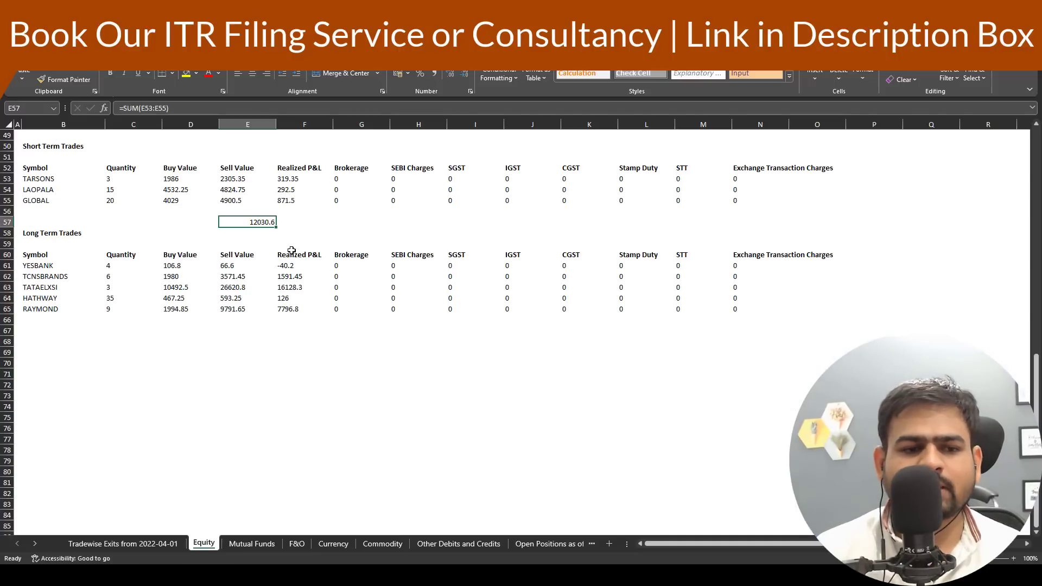
pyautogui.hotkey('alt', 'Tab')
pyautogui.write('12030')
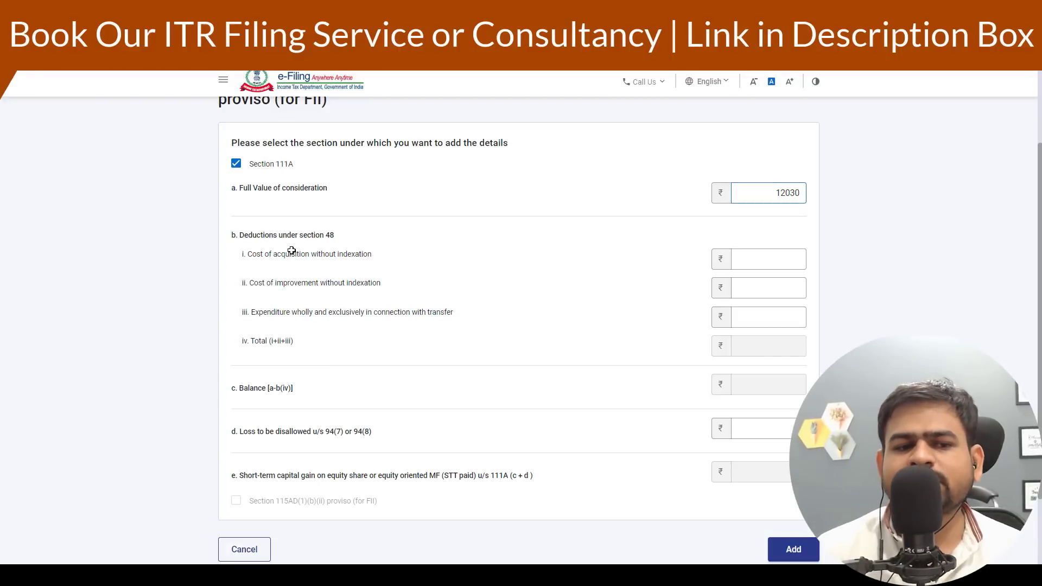
pyautogui.press('Tab')
# - Copy the SUM formula into cell D57 to total the short-term trades' buy values
pyautogui.moveTo(243, 255); pyautogui.dragTo(338, 263)
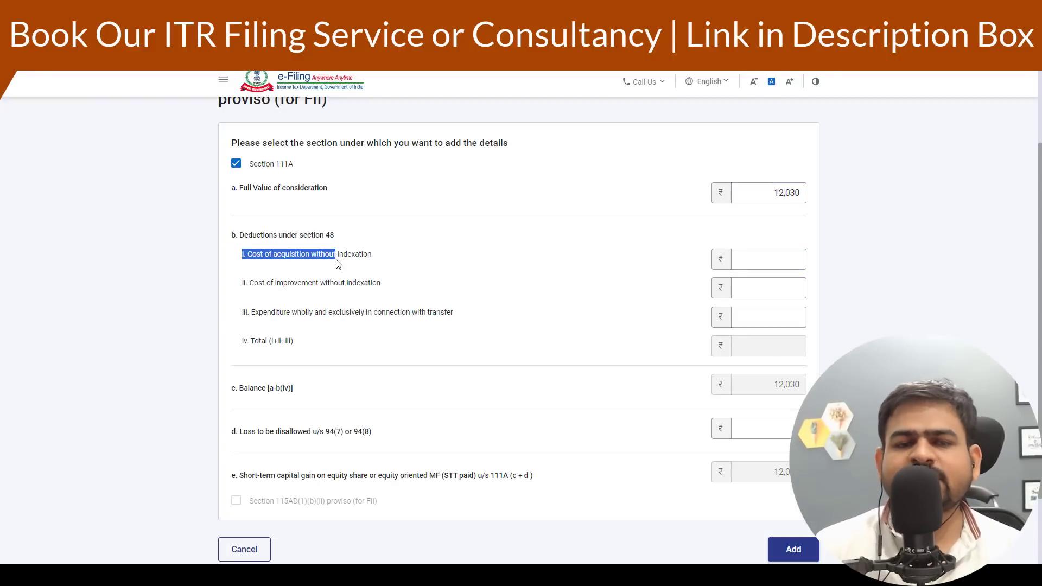
pyautogui.hotkey('alt', 'Tab')
pyautogui.click(180, 220)
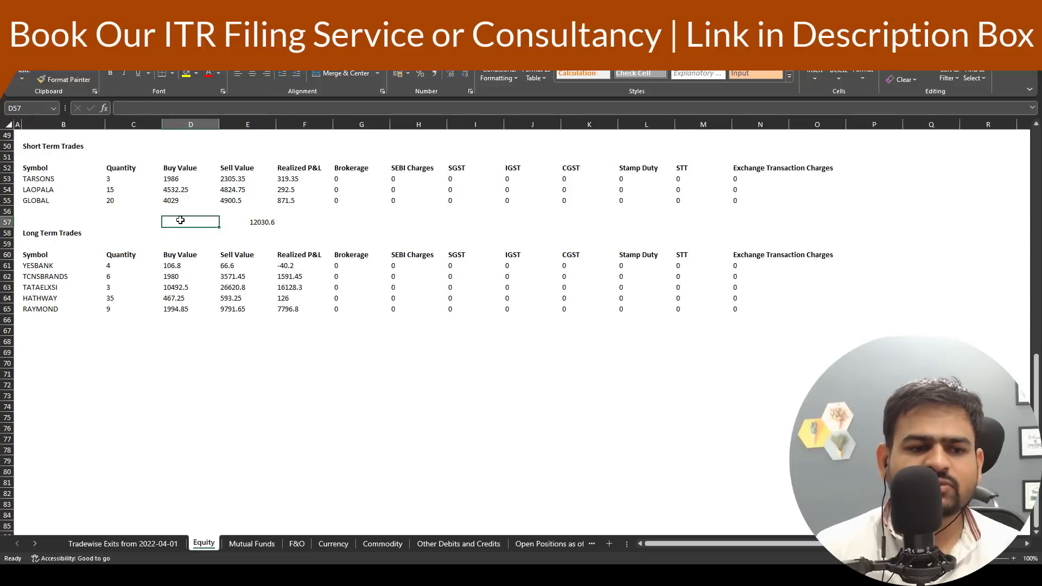
pyautogui.press('Right')
pyautogui.hotkey('ctrl', 'c')
pyautogui.press('Left')
pyautogui.hotkey('ctrl', 'v')
pyautogui.press('Escape')
pyautogui.hotkey('alt', 'Tab')
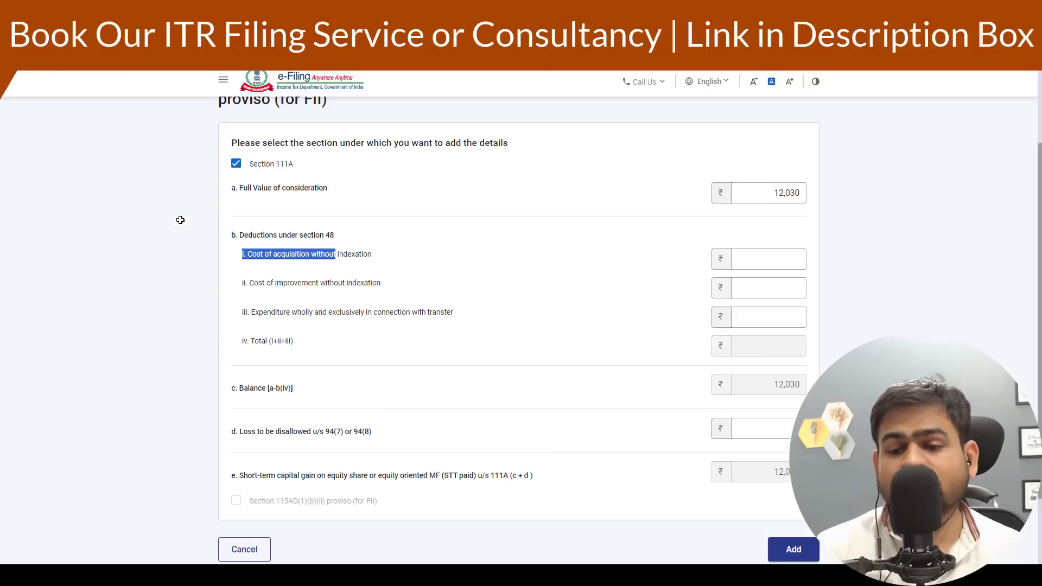
# - Enter 10547 as the cost of acquisition and compare the short-term gain with the sheet's short-term profit
pyautogui.scroll(-2, 779, 458)
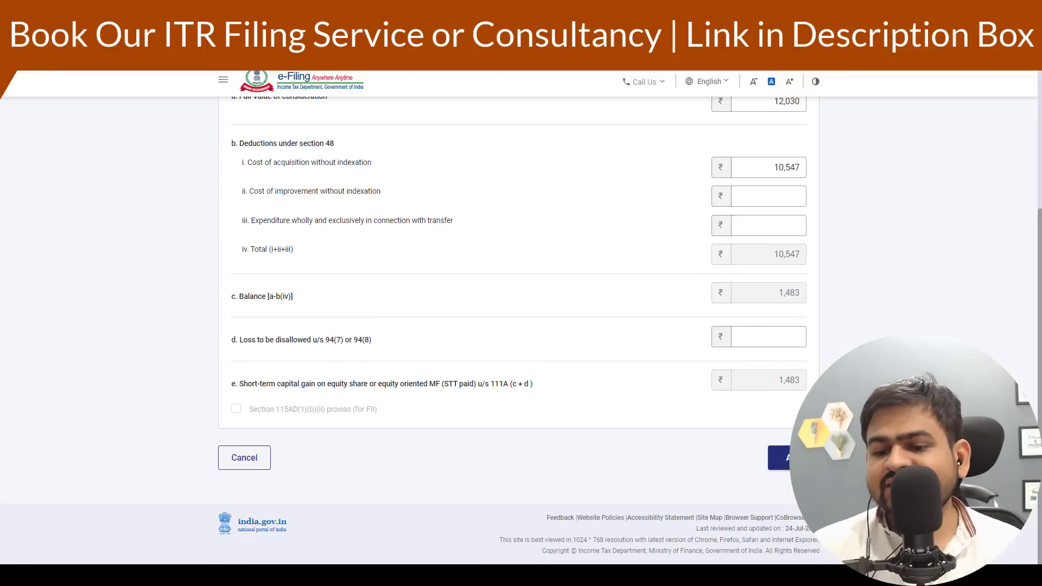
pyautogui.moveTo(778, 380); pyautogui.dragTo(800, 382)
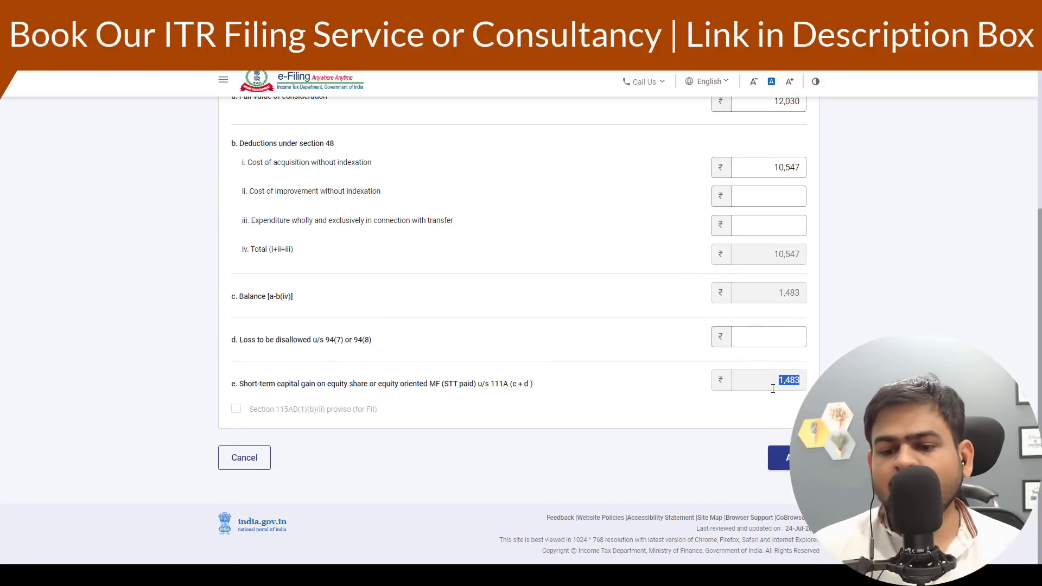
pyautogui.hotkey('alt', 'Tab')
pyautogui.scroll(16, 424, 391)
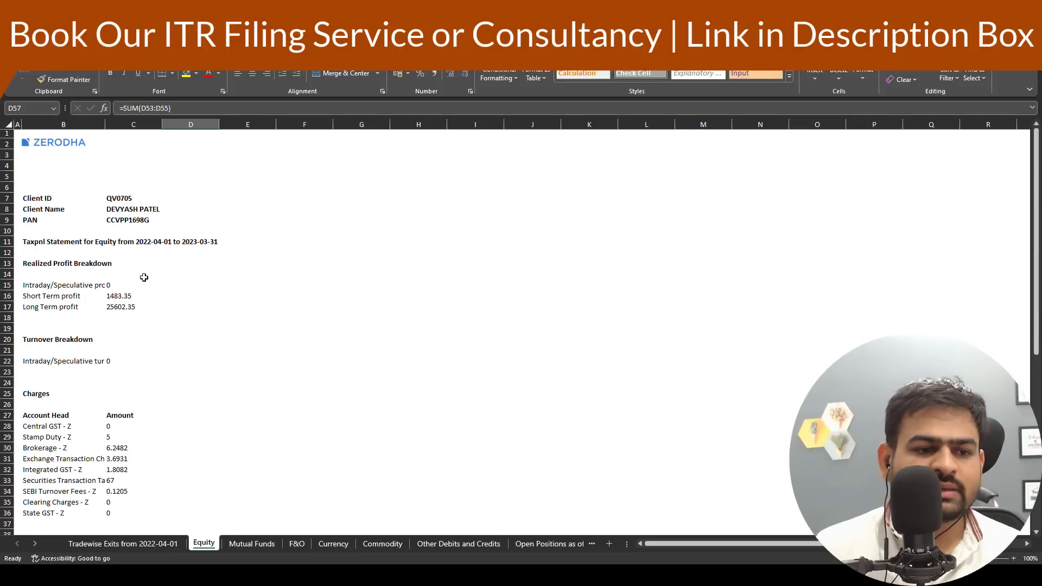
pyautogui.click(124, 293)
pyautogui.scroll(-12, 206, 301)
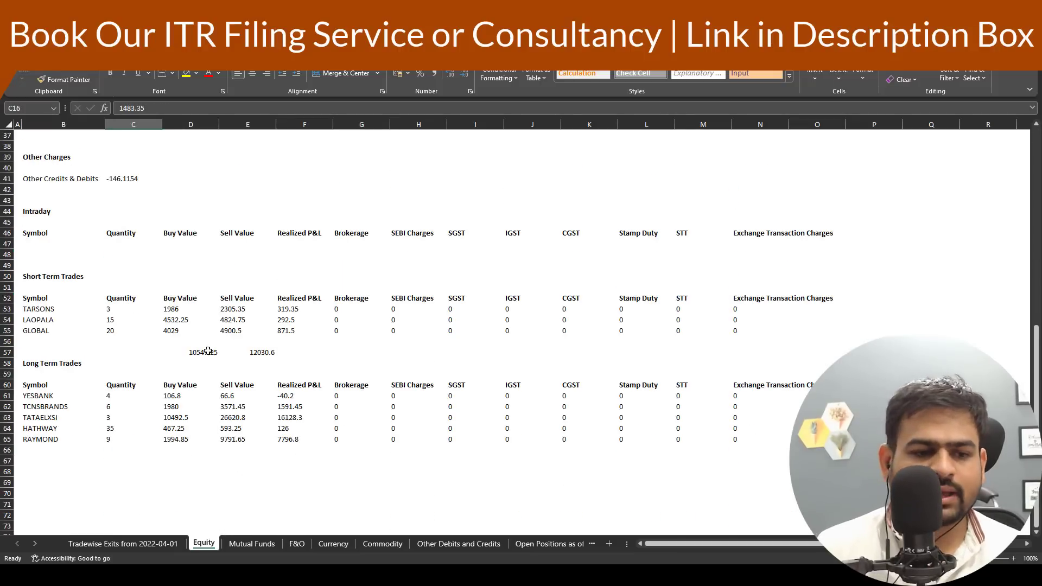
pyautogui.click(209, 350)
# - Try changing the cost of acquisition to 18547 to illustrate a short-term loss, then restore it
pyautogui.hotkey('alt', 'Tab')
pyautogui.scroll(2, 767, 209)
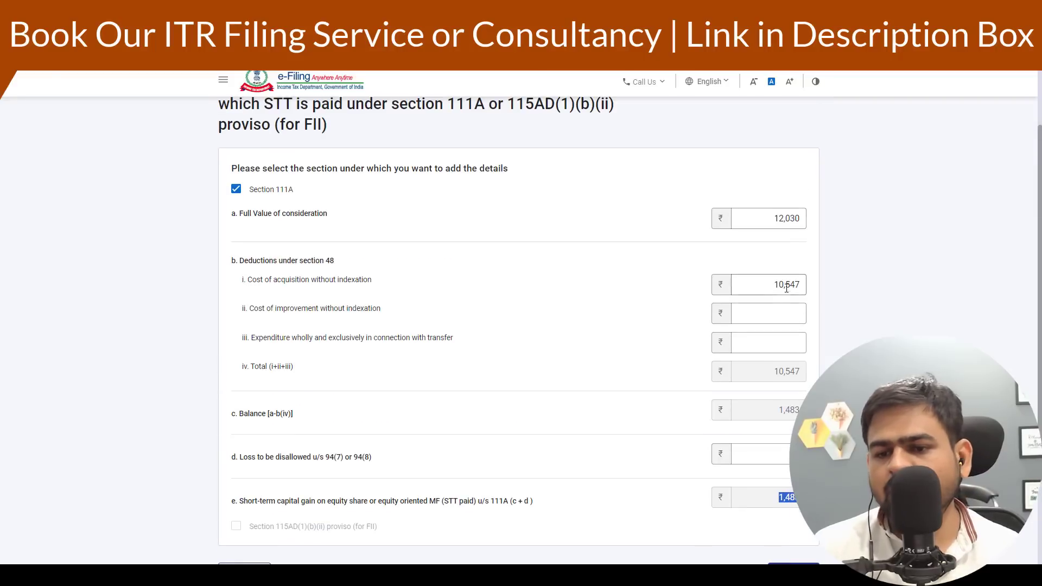
pyautogui.moveTo(785, 286); pyautogui.dragTo(700, 287)
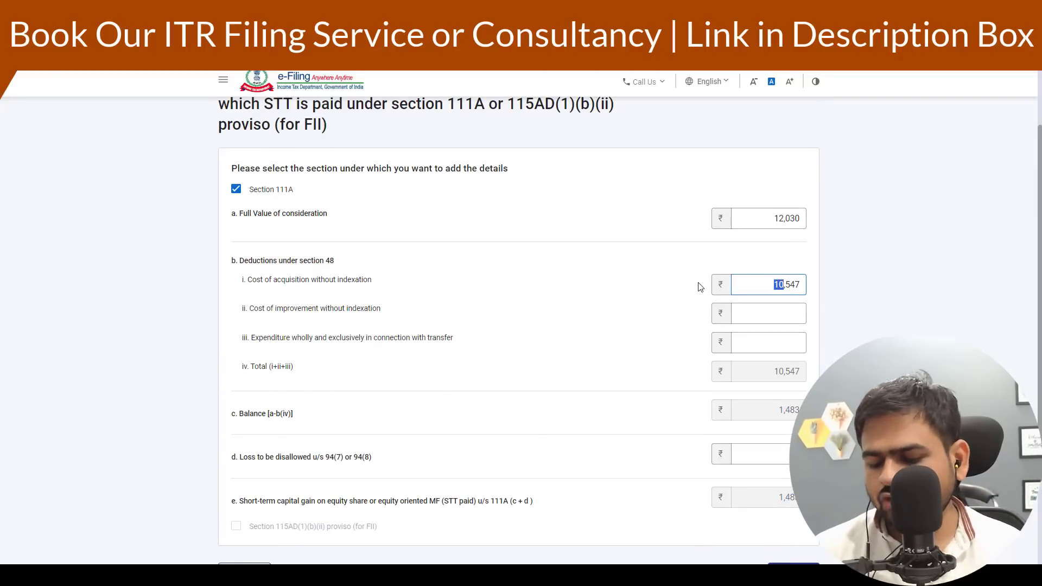
pyautogui.write('18')
pyautogui.click(850, 359)
pyautogui.scroll(-3, 850, 358)
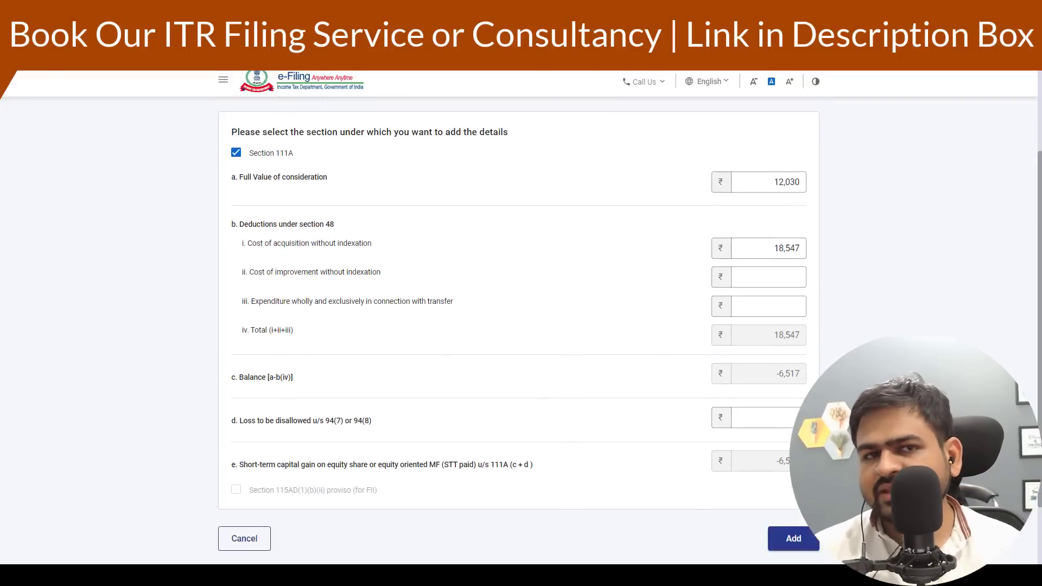
pyautogui.moveTo(775, 381); pyautogui.dragTo(809, 381)
pyautogui.scroll(2, 755, 306)
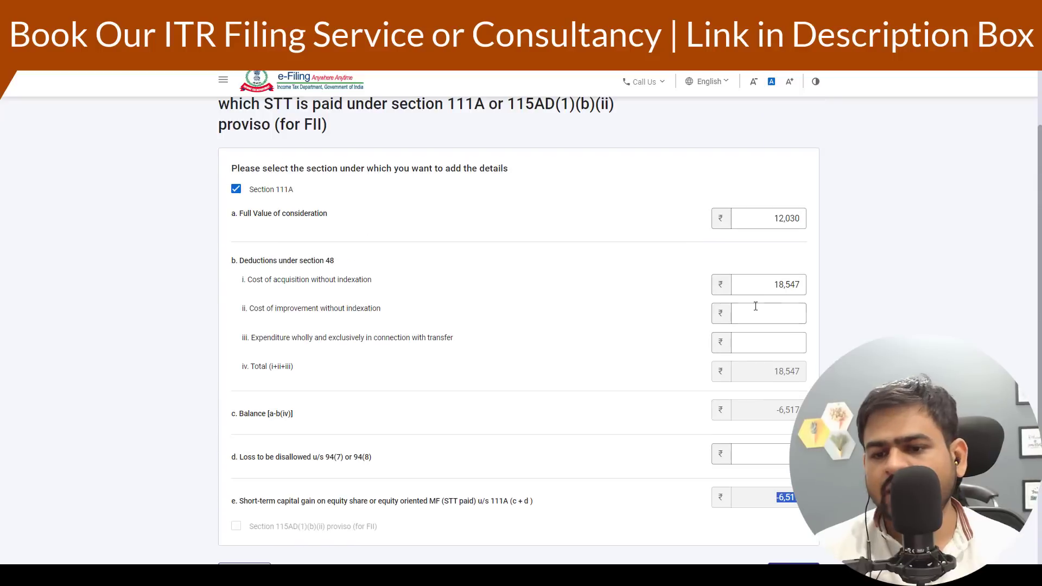
pyautogui.moveTo(783, 285); pyautogui.dragTo(778, 284)
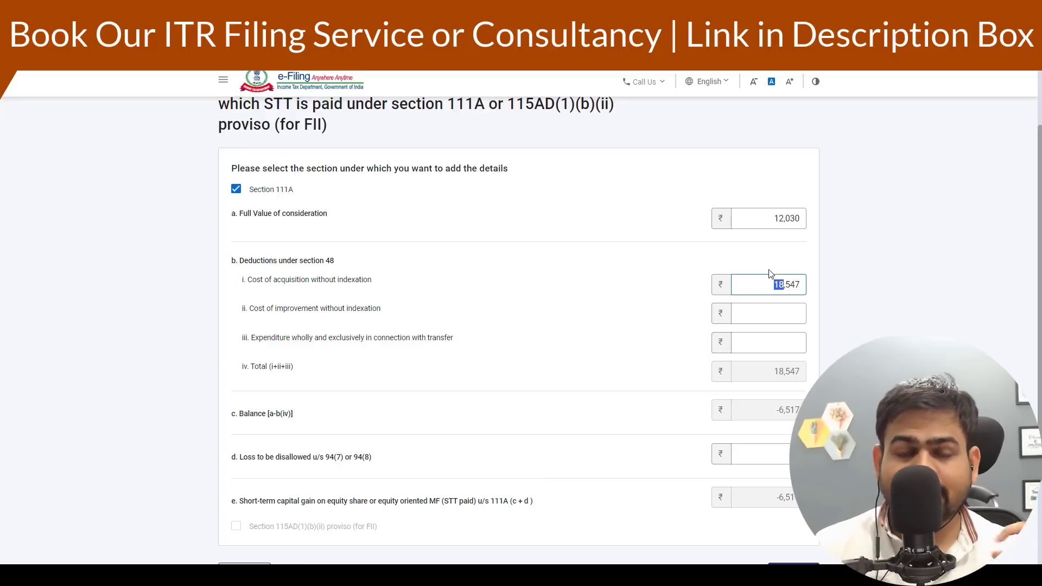
# - Open Schedule 112A from the Section 112A capital gains section and start adding a share/unit entry
pyautogui.scroll(-2, 786, 368)
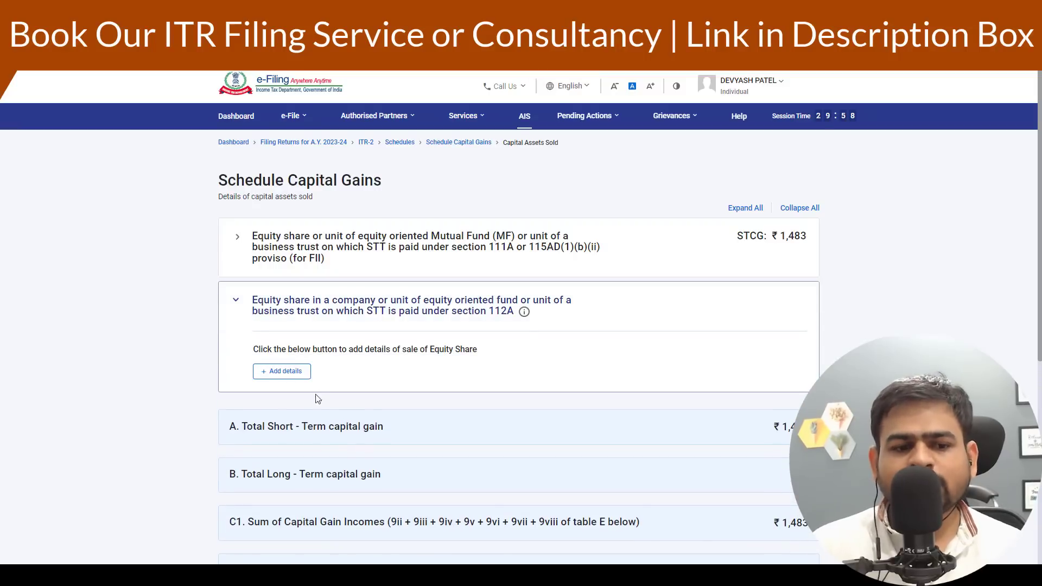
pyautogui.click(286, 374)
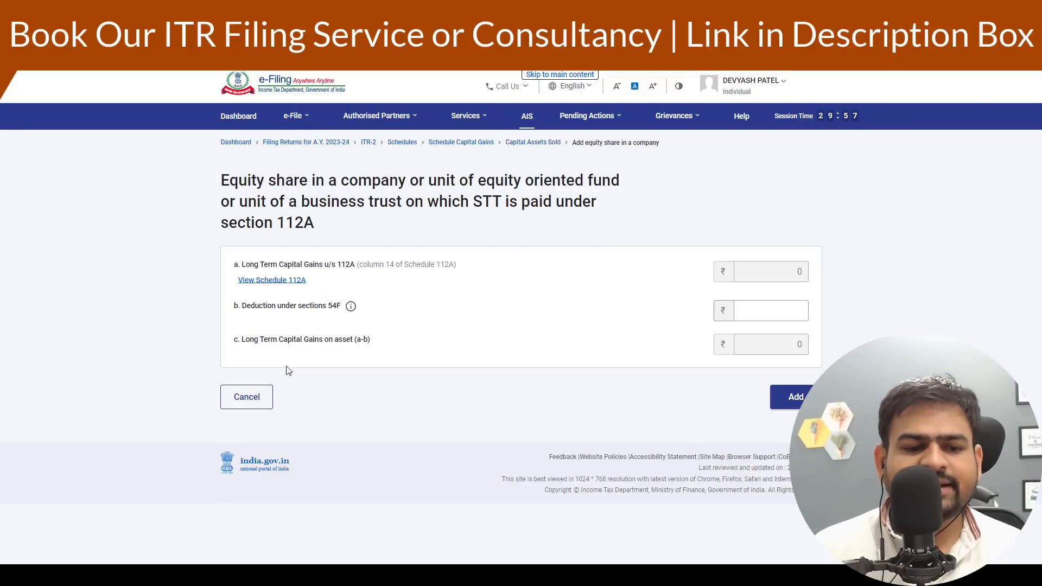
pyautogui.click(276, 283)
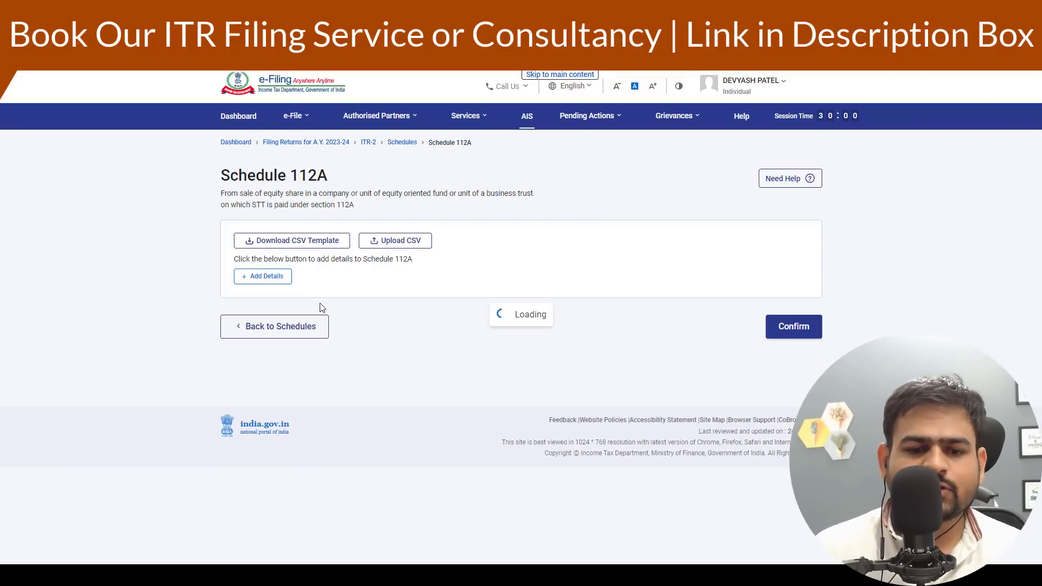
pyautogui.click(273, 277)
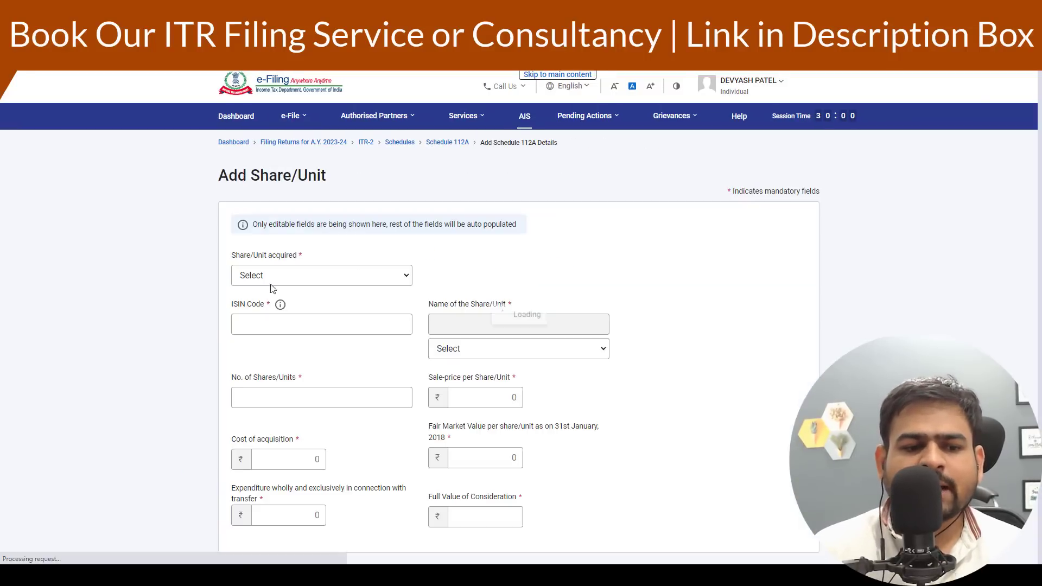
# - Choose After 31st January, 2018 as the share/unit acquisition period in the 112A entry
pyautogui.click(320, 286)
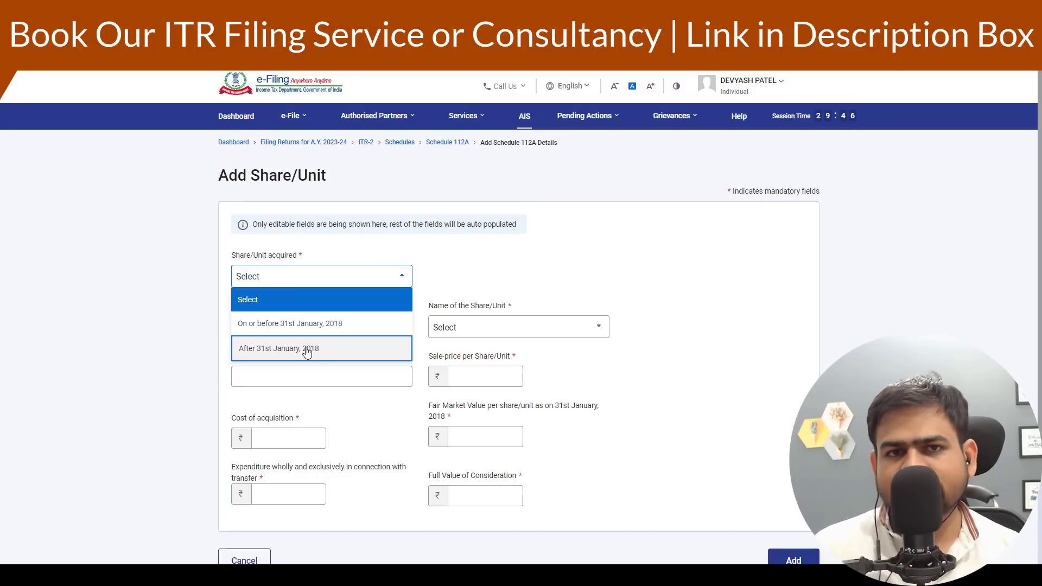
pyautogui.click(307, 350)
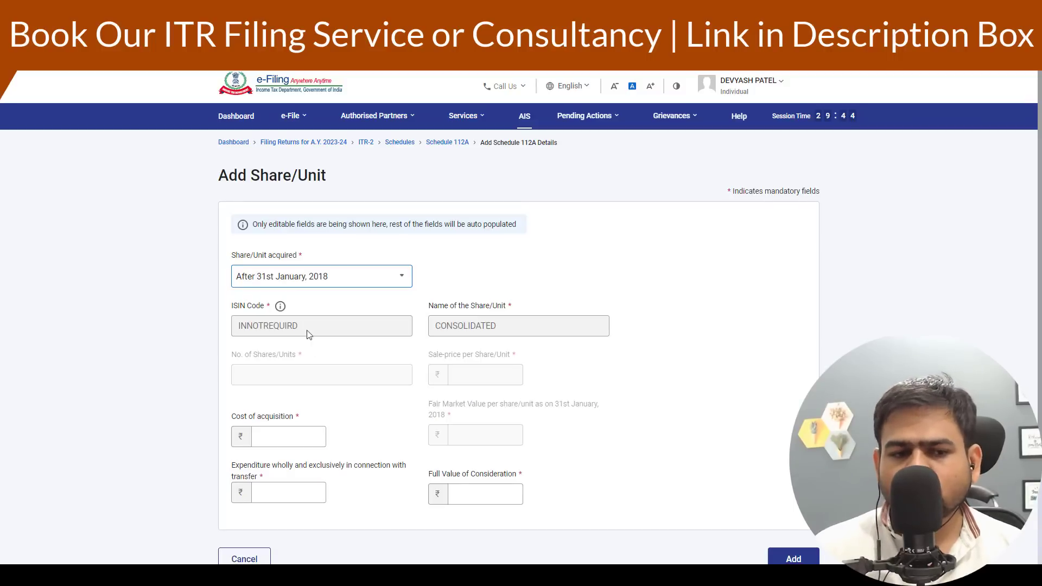
pyautogui.scroll(-3, 360, 355)
pyautogui.click(489, 358)
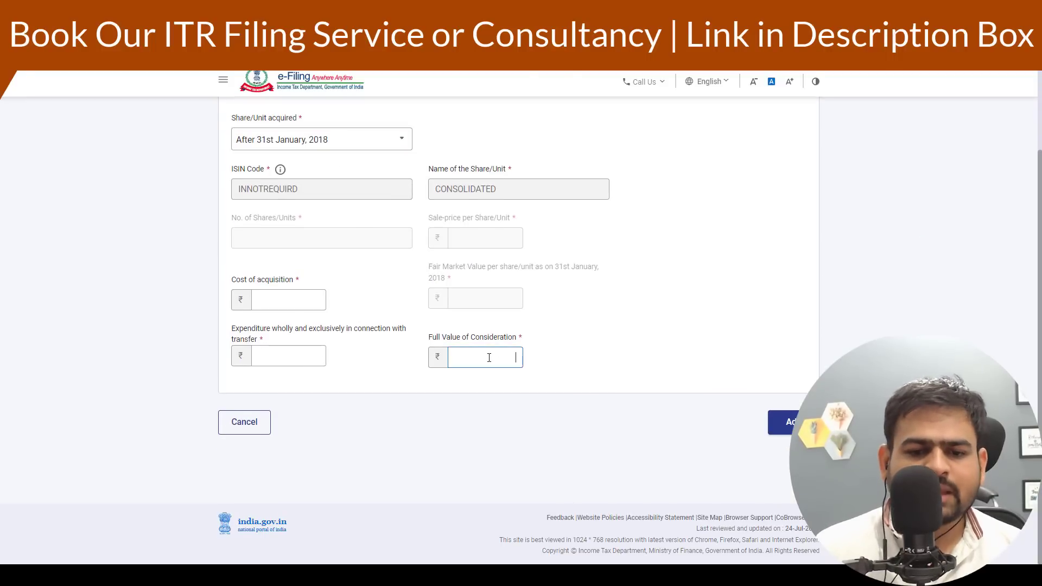
# - Switch to the Zerodha spreadsheet and total the long-term trades' sell values with =SUM(E61:E65) in cell E67
pyautogui.hotkey('alt', 'Tab')
pyautogui.scroll(-4, 229, 411)
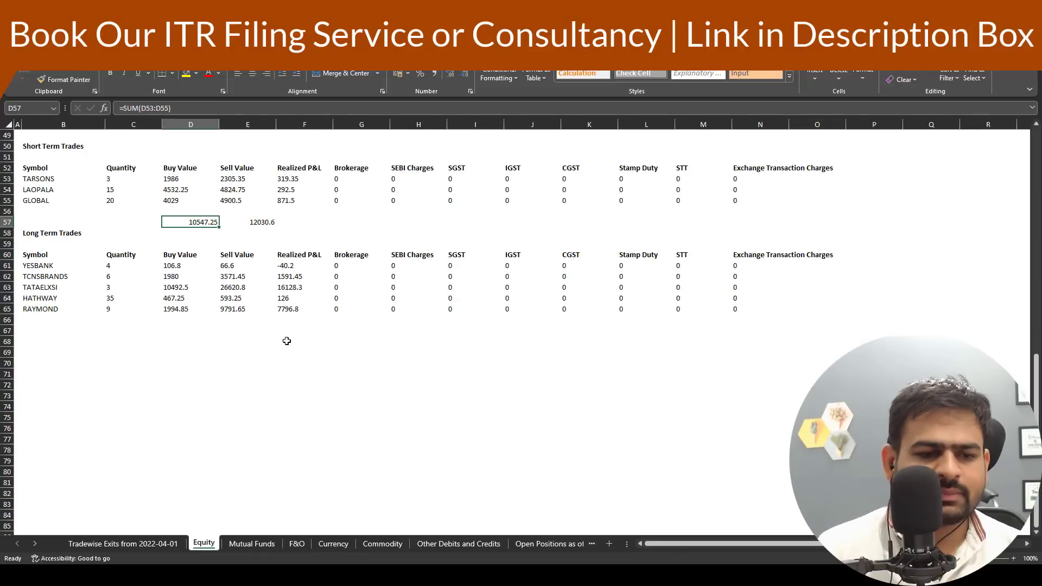
pyautogui.click(244, 330)
pyautogui.write('=SUM(')
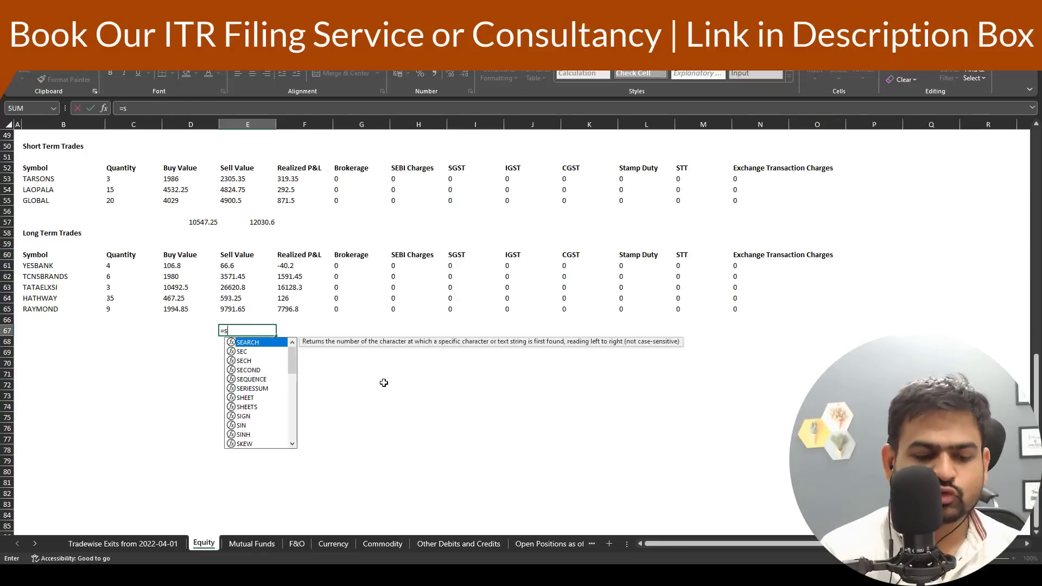
pyautogui.press('Up')
pyautogui.press('Up')
pyautogui.hotkey('shift', 'Up')
pyautogui.hotkey('shift', 'Up')
pyautogui.hotkey('shift', 'Up')
pyautogui.hotkey('shift', 'Up')
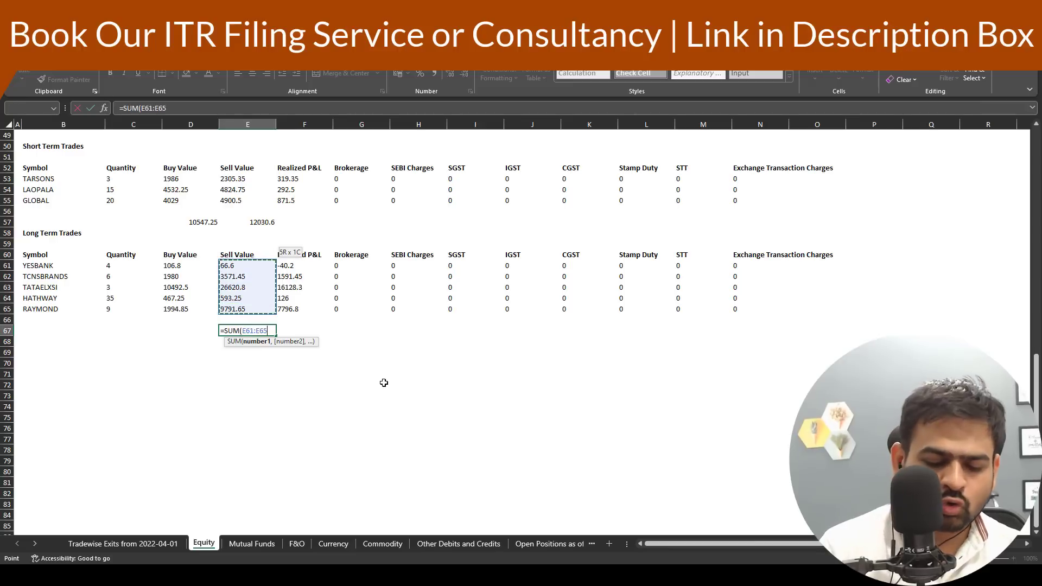
pyautogui.press('Return')
pyautogui.press('Up')
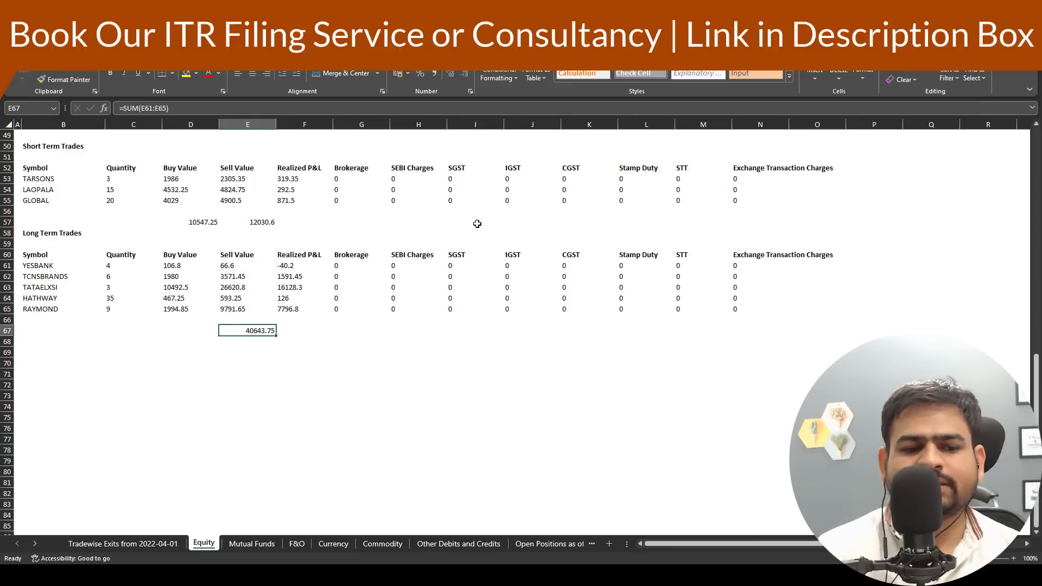
# - Fill the 112A entry's full value of consideration and cost of acquisition from the spreadsheet's long-term totals
pyautogui.hotkey('alt', 'Tab')
pyautogui.hotkey('alt', 'Tab')
pyautogui.hotkey('alt', 'Tab')
pyautogui.write('4')
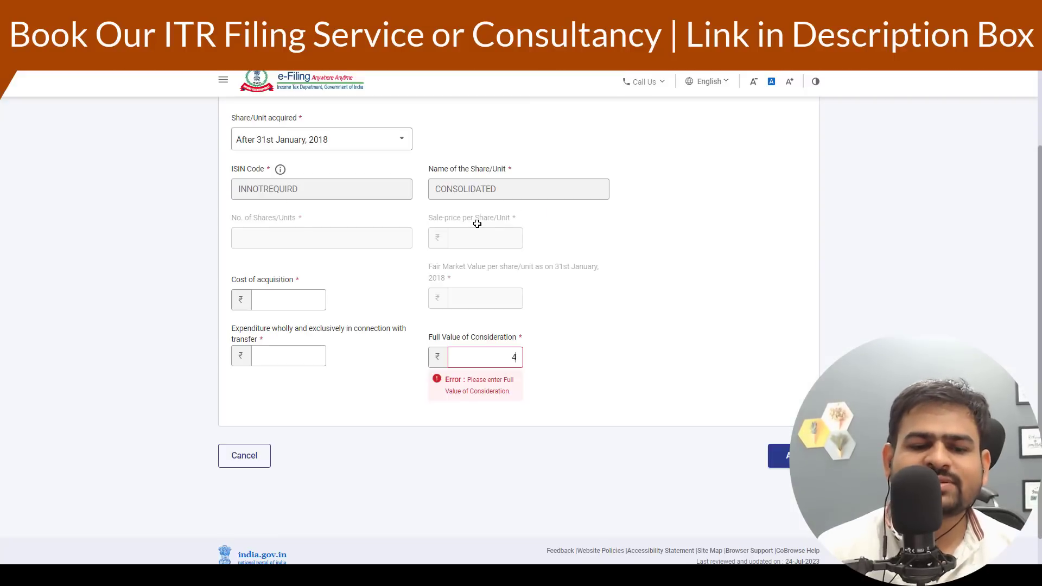
pyautogui.moveTo(390, 412); pyautogui.dragTo(682, 412)
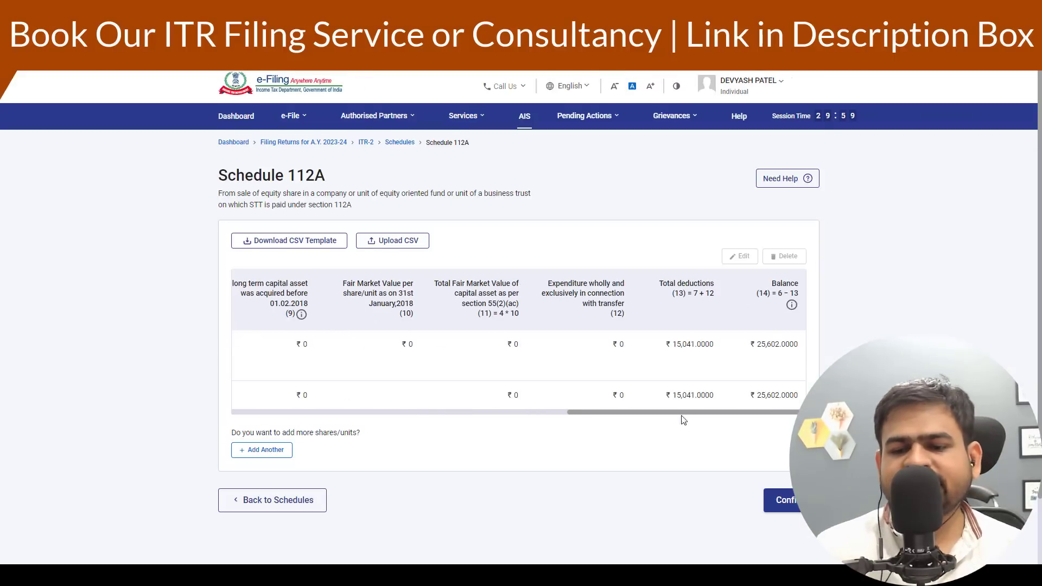
pyautogui.moveTo(795, 345); pyautogui.dragTo(766, 352)
pyautogui.hotkey('alt', 'Tab')
pyautogui.scroll(5, 200, 282)
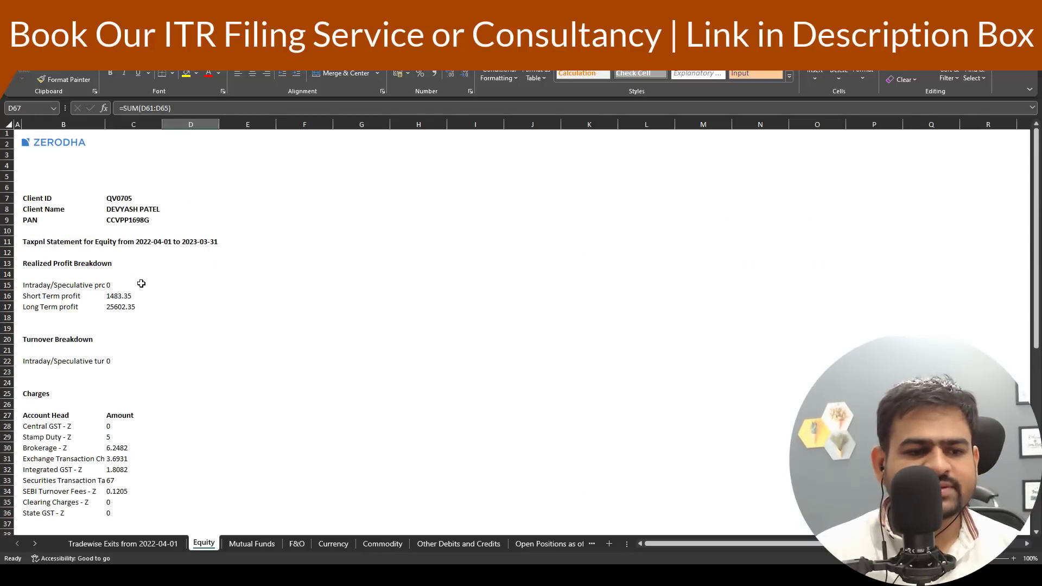
pyautogui.hotkey('alt', 'Tab')
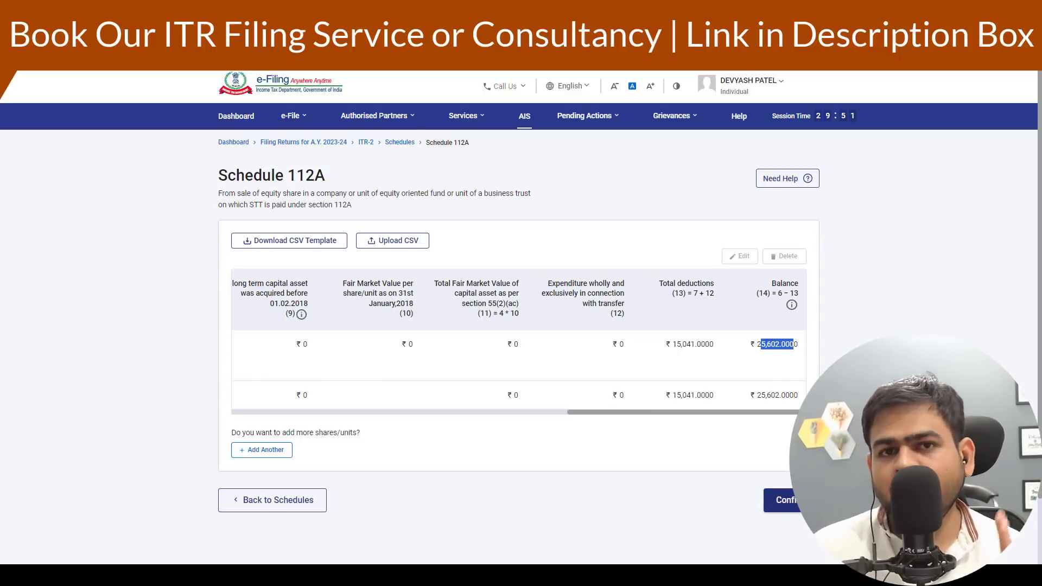
# - Confirm Schedule 112A and reopen Schedule Capital Gains from the schedules summary
pyautogui.click(792, 502)
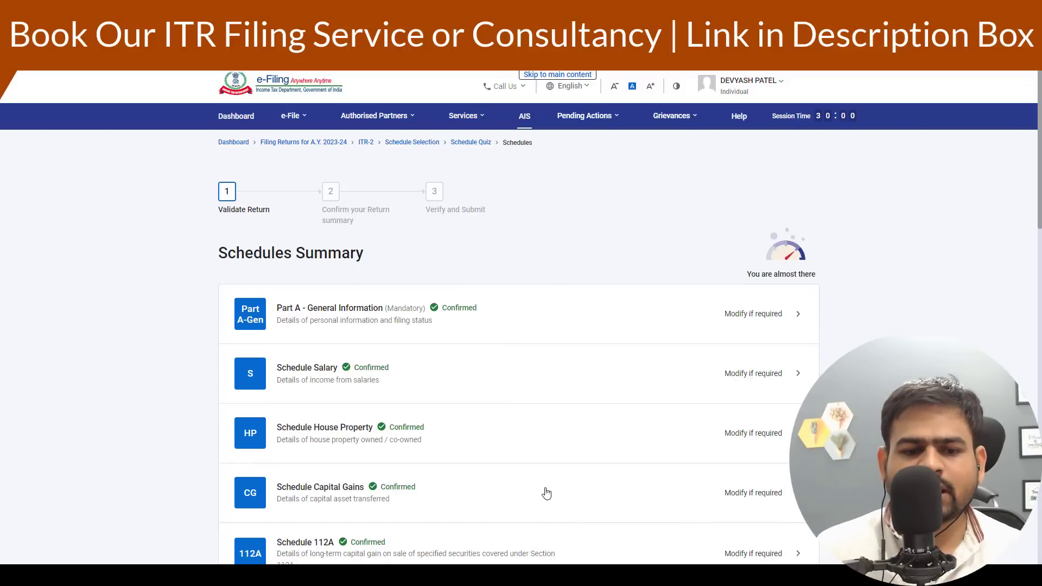
pyautogui.scroll(-5, 547, 493)
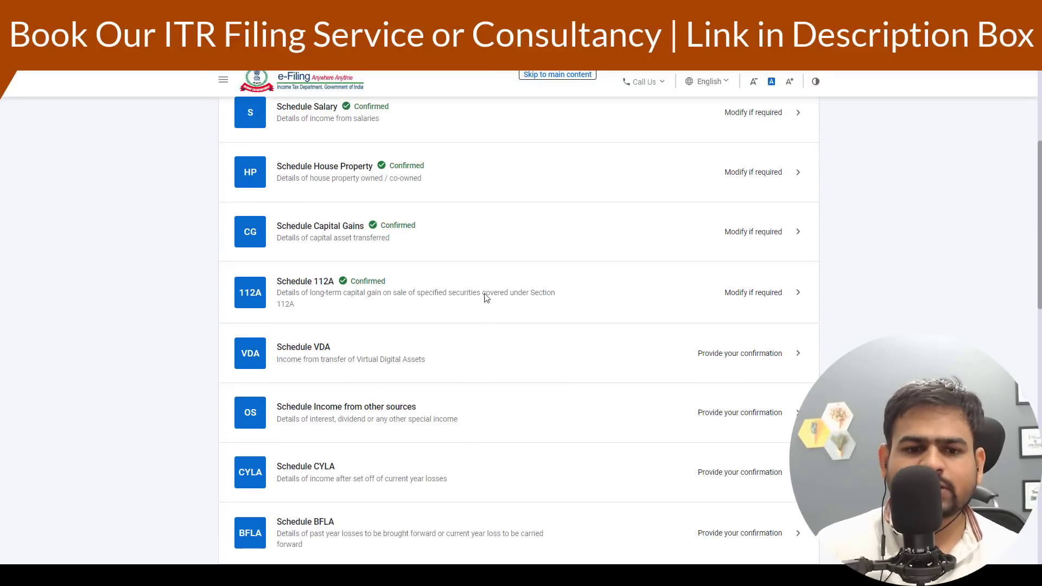
pyautogui.click(507, 244)
pyautogui.click(770, 492)
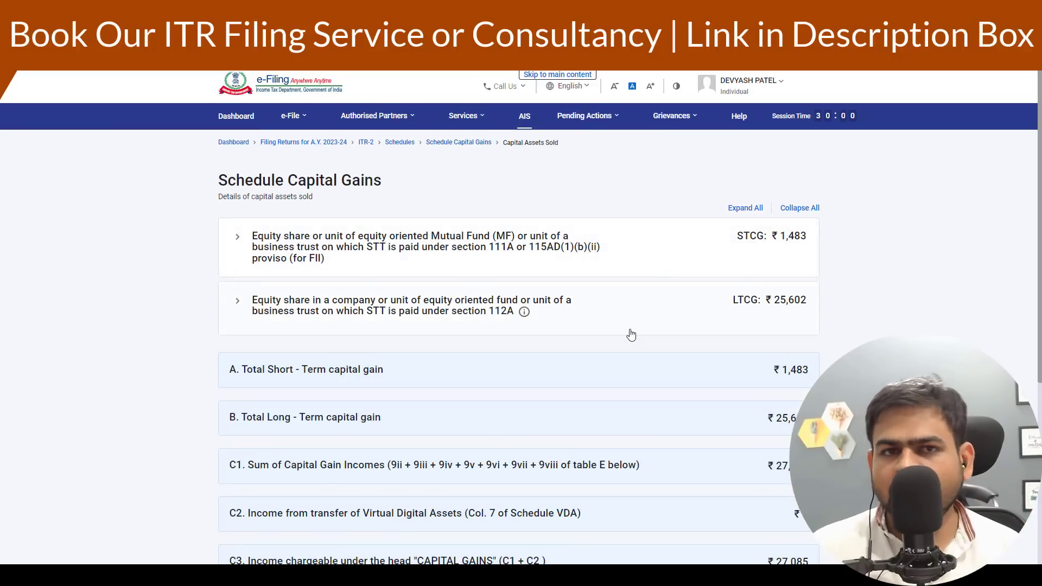
pyautogui.hotkey('alt', 'Left')
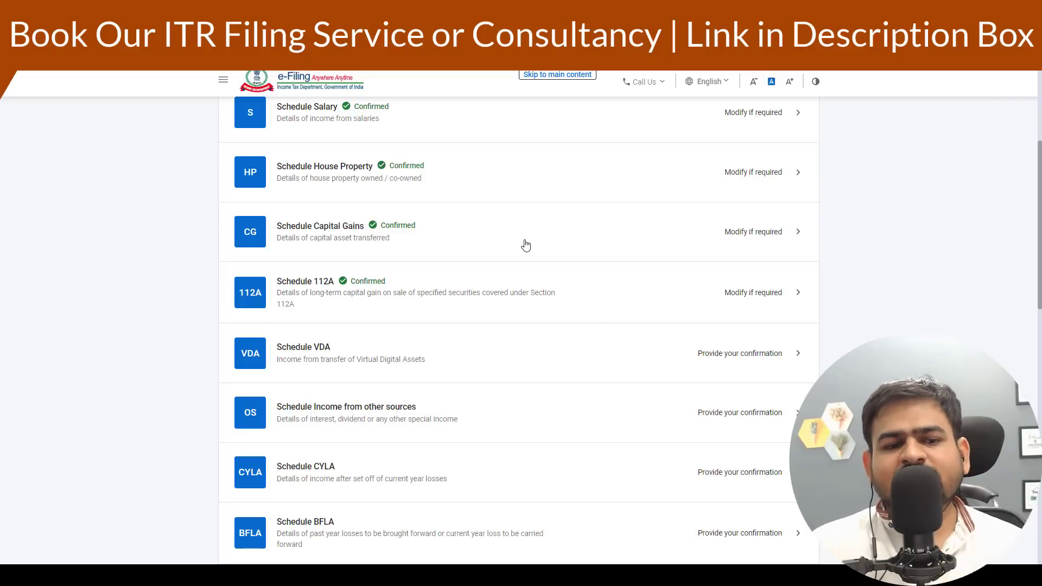
pyautogui.click(525, 241)
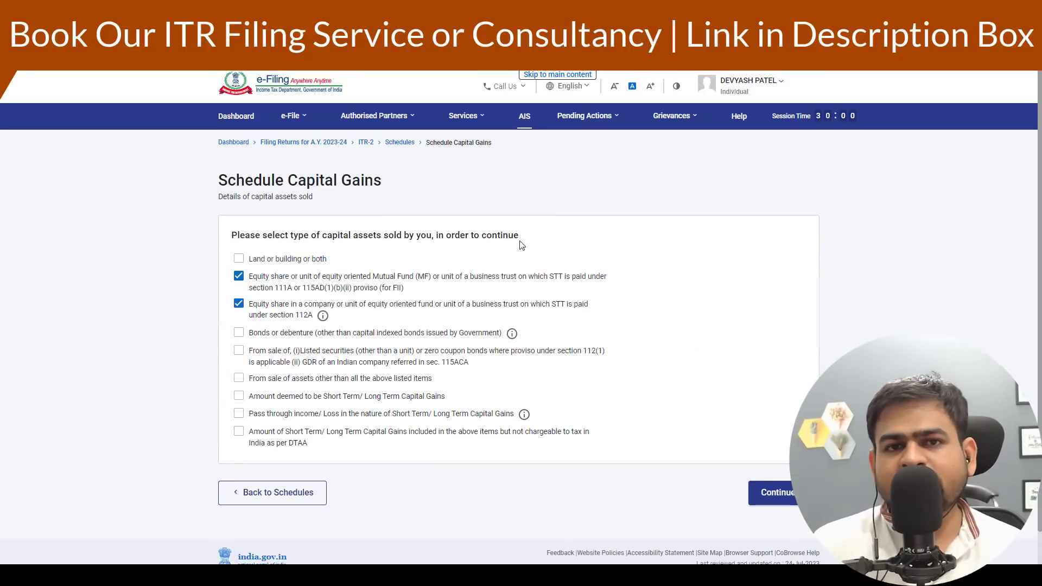
# - Add Land or building or both as a type of capital asset sold and start adding its details
pyautogui.click(239, 259)
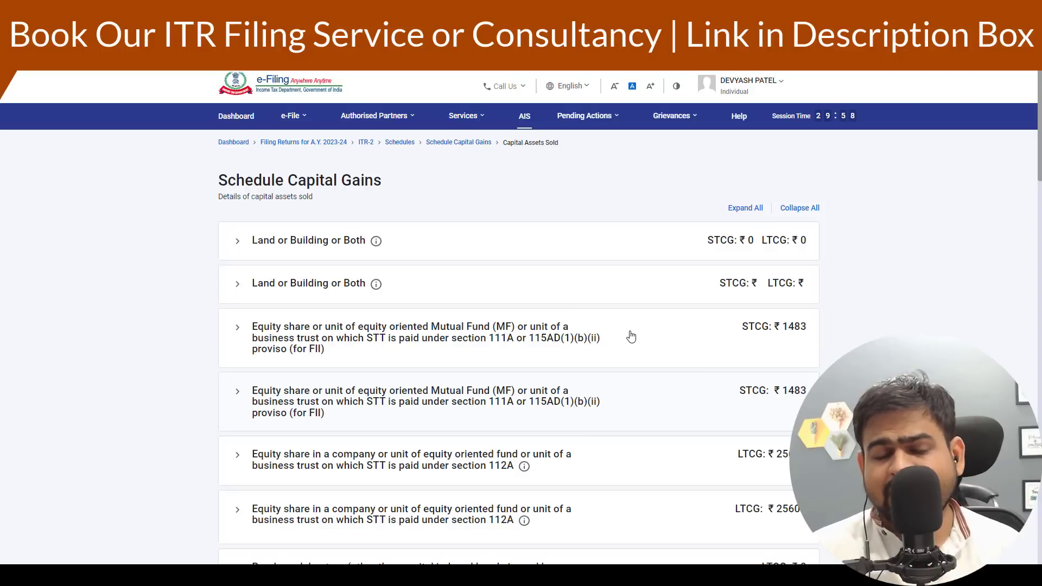
pyautogui.click(269, 258)
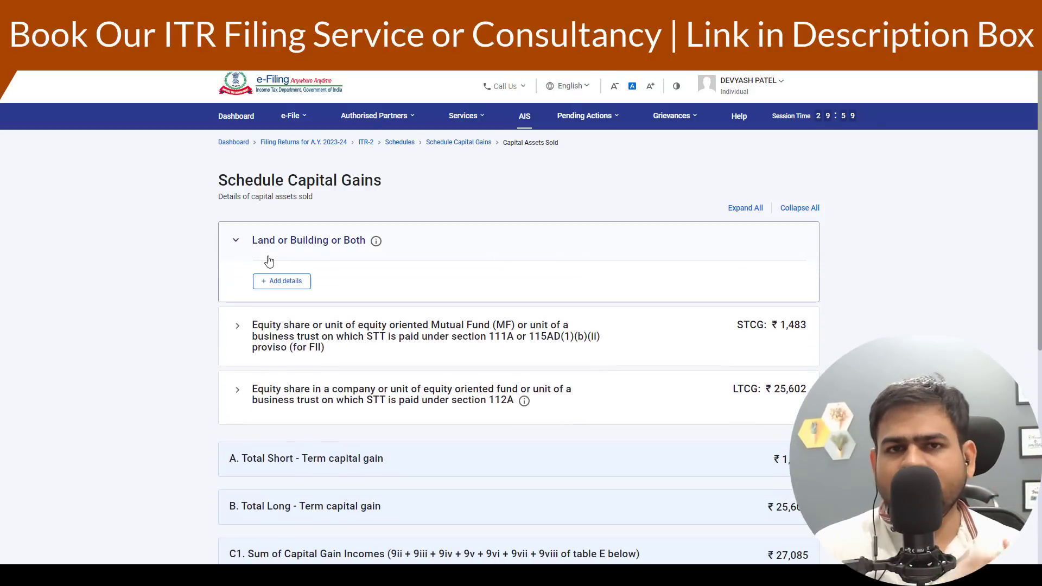
pyautogui.click(282, 281)
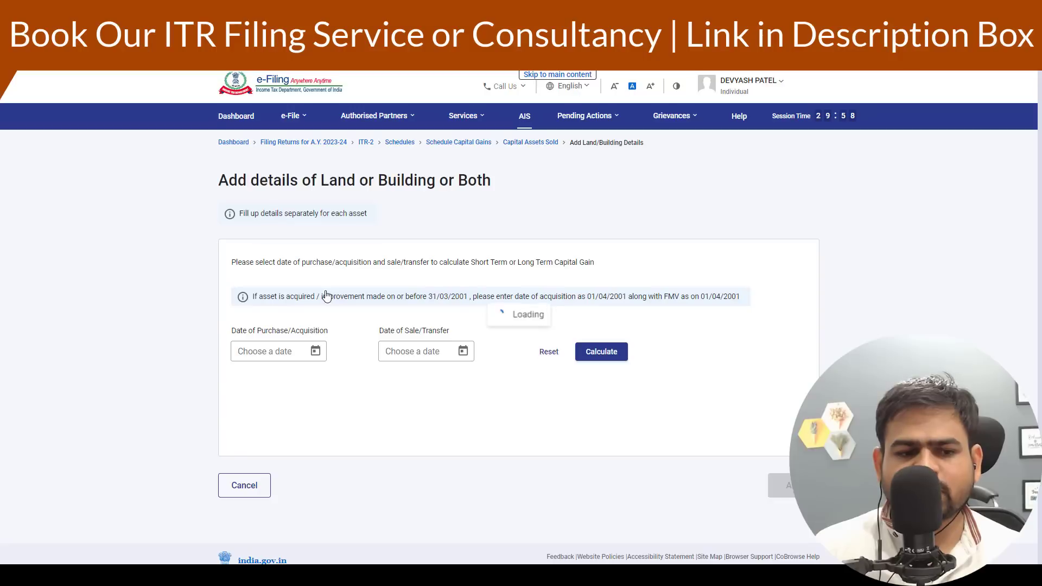
# - Set the property's purchase date to 17/06/2008 and sale date to 09/03/2023, then calculate the holding period
pyautogui.click(289, 355)
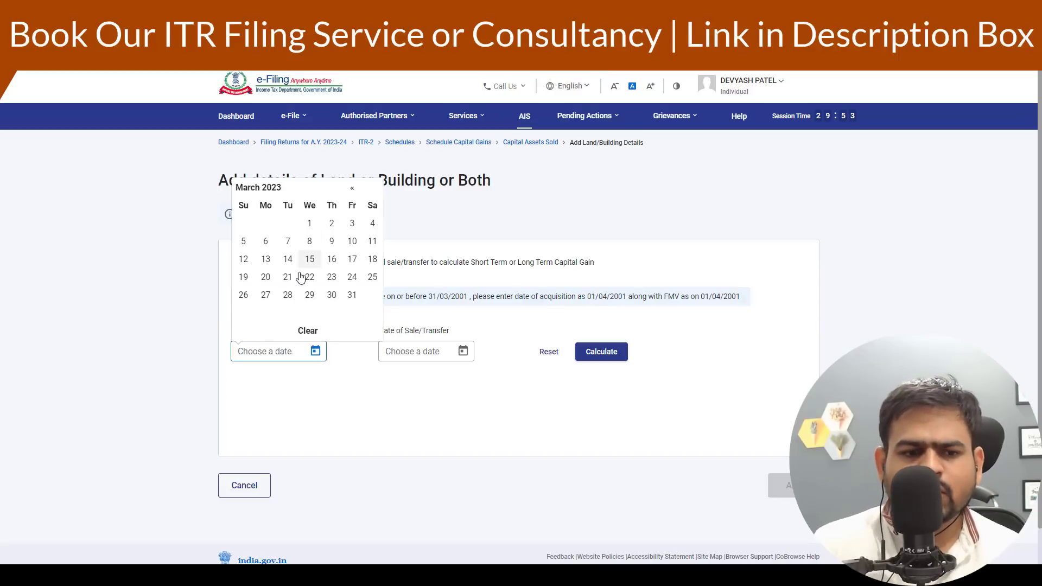
pyautogui.click(351, 191)
pyautogui.click(351, 190)
pyautogui.click(351, 189)
pyautogui.click(351, 189)
pyautogui.click(351, 189)
pyautogui.click(351, 189)
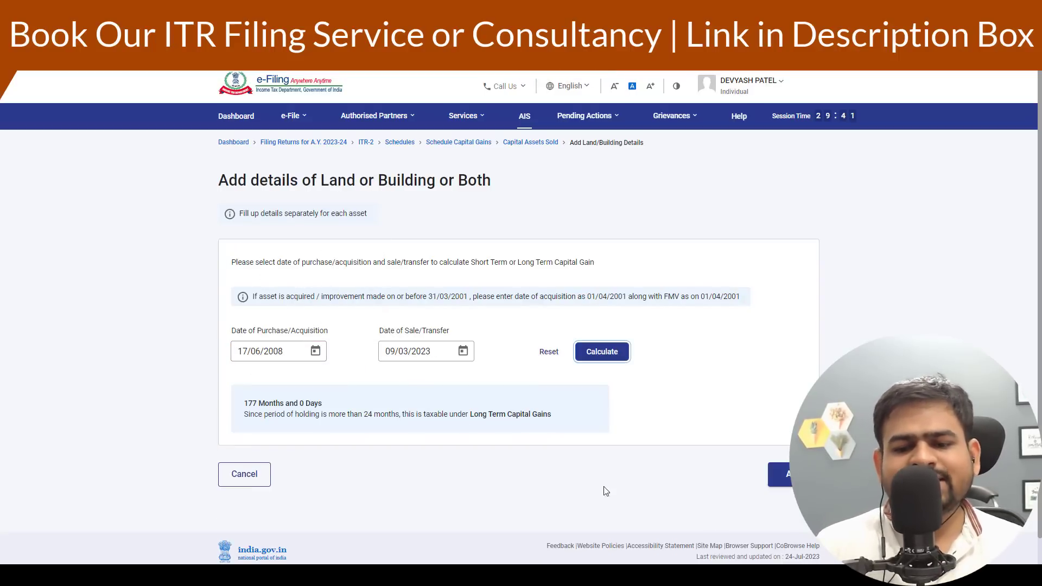
pyautogui.click(795, 475)
# - Enter 2000000 as the full value of consideration received for the property
pyautogui.scroll(-5, 724, 437)
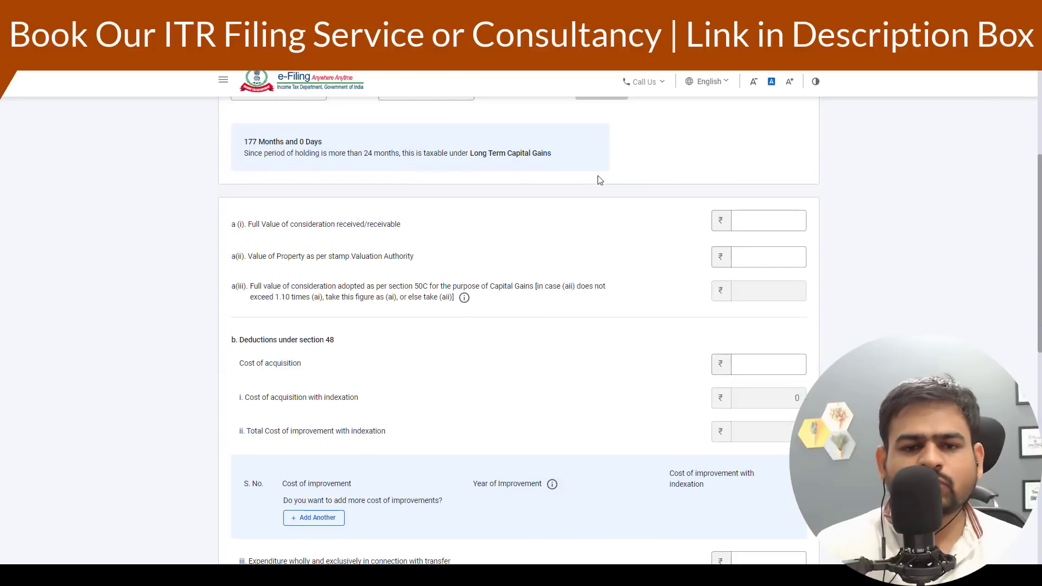
pyautogui.moveTo(244, 153); pyautogui.dragTo(543, 171)
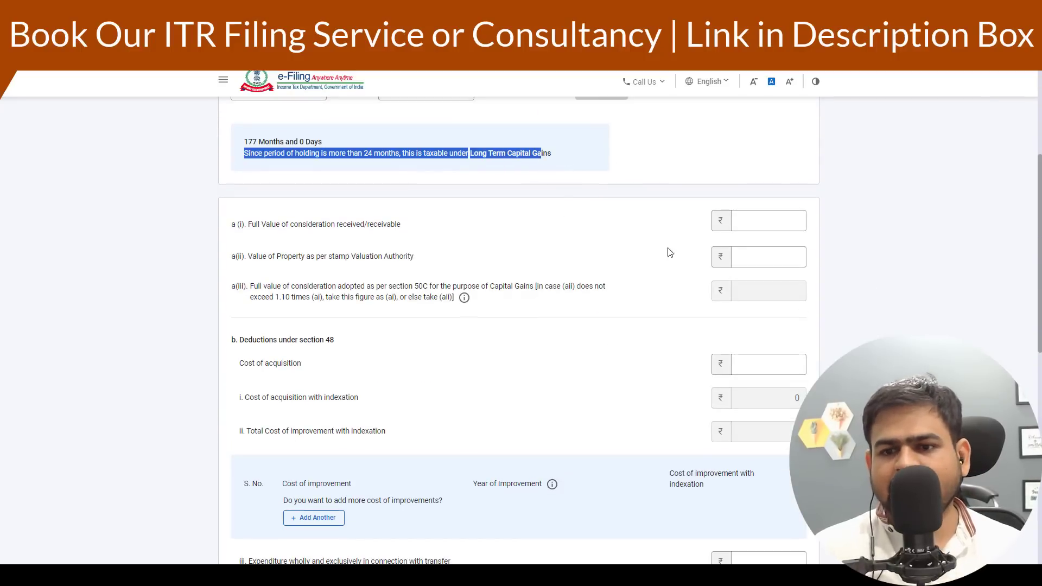
pyautogui.click(787, 228)
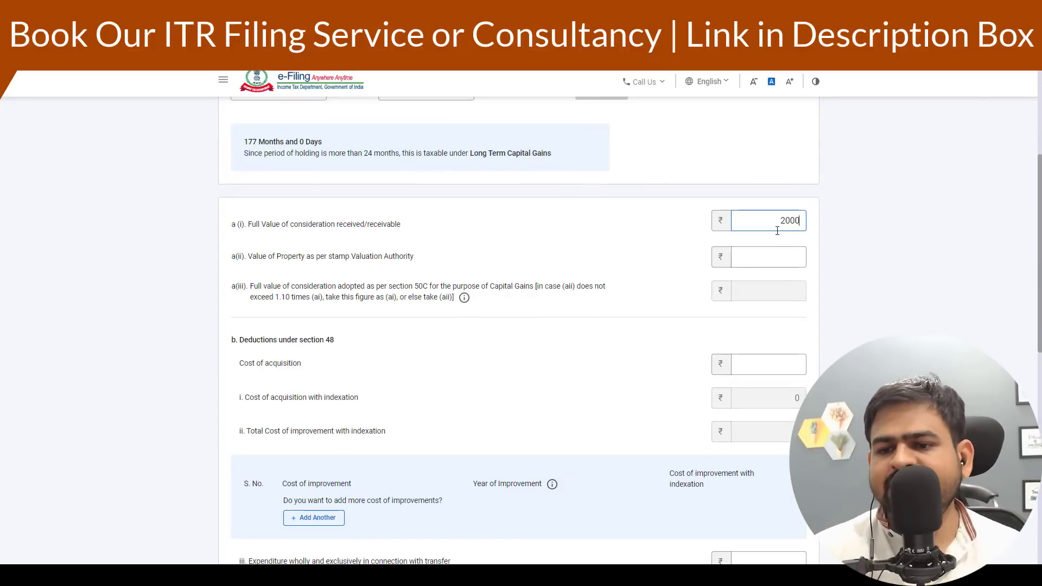
pyautogui.write('2000000')
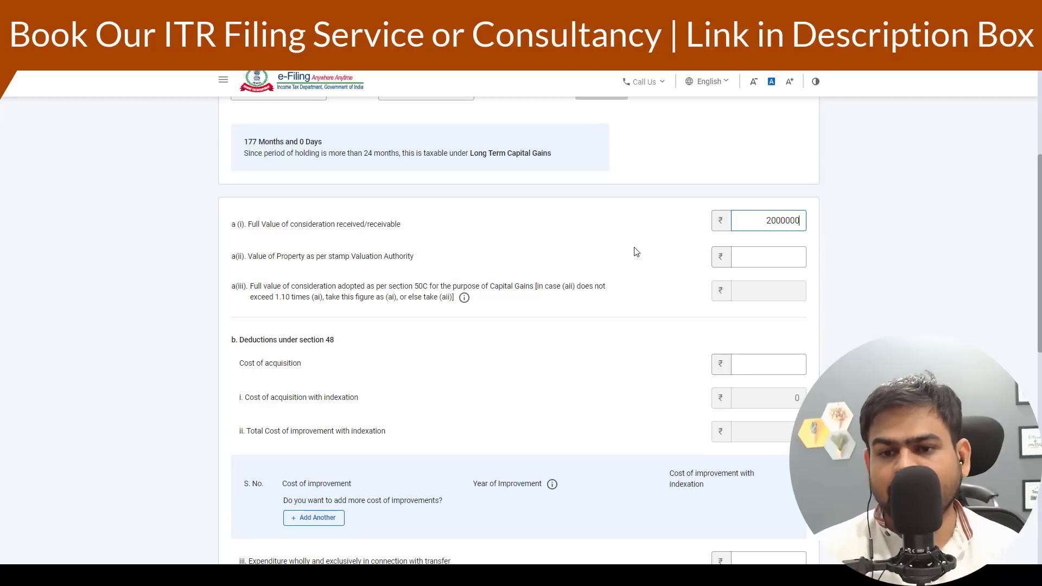
pyautogui.click(635, 251)
# - Enter 10,00,000 as the property's cost of acquisition
pyautogui.scroll(-4, 477, 331)
pyautogui.moveTo(248, 129); pyautogui.dragTo(302, 129)
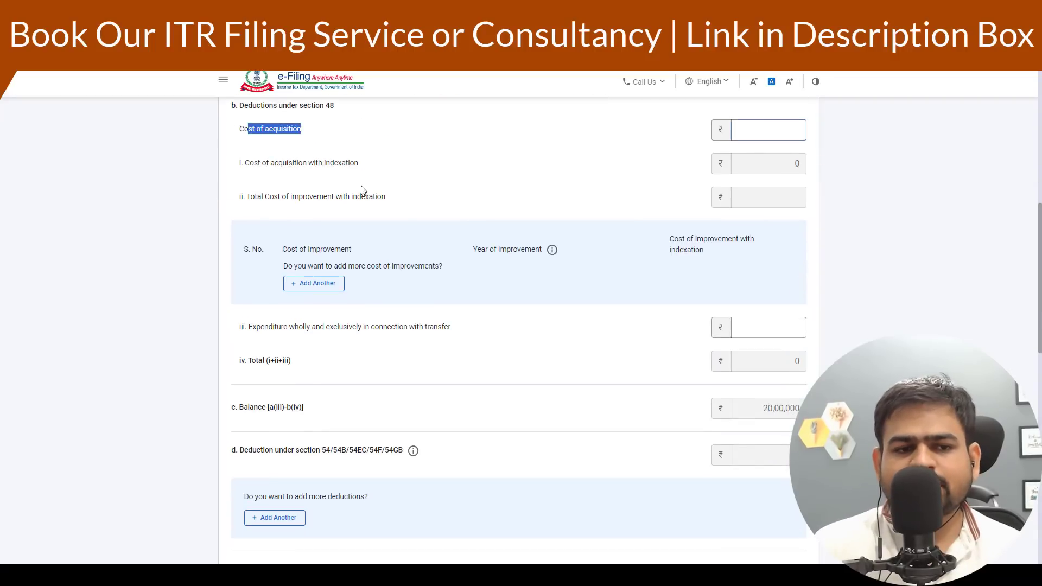
pyautogui.scroll(4, 636, 406)
pyautogui.click(764, 365)
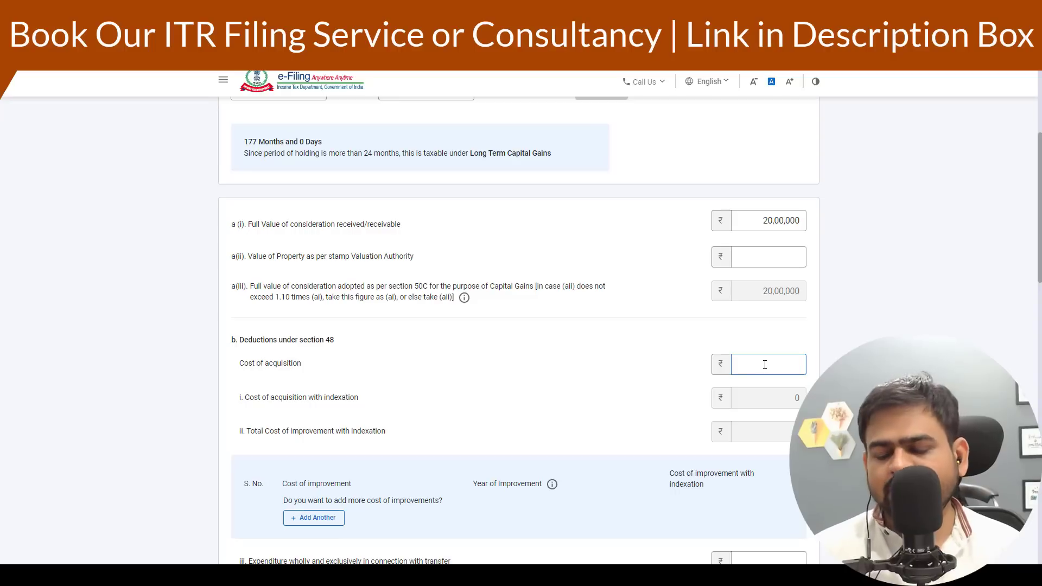
pyautogui.write('10,00,000')
pyautogui.click(723, 437)
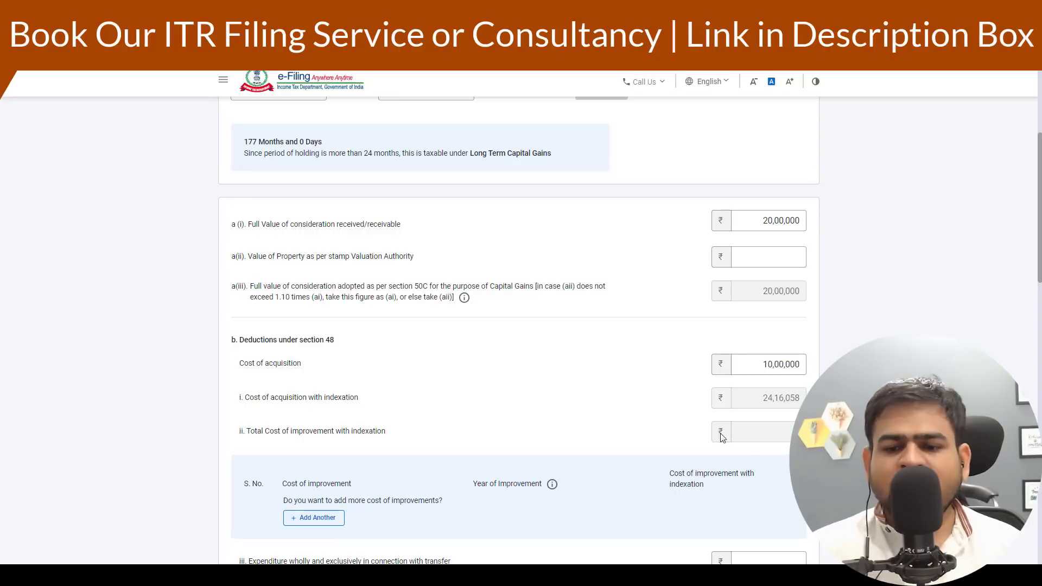
# - Review the property's indexed cost of acquisition and the resulting balance
pyautogui.scroll(5, 765, 407)
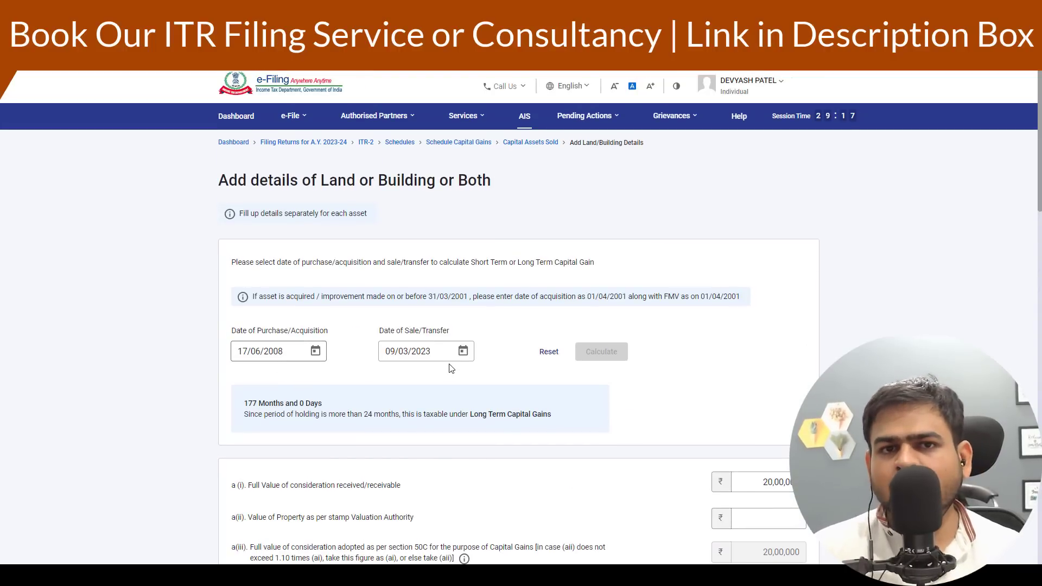
pyautogui.scroll(-5, 717, 412)
pyautogui.doubleClick(781, 397)
pyautogui.scroll(-4, 781, 397)
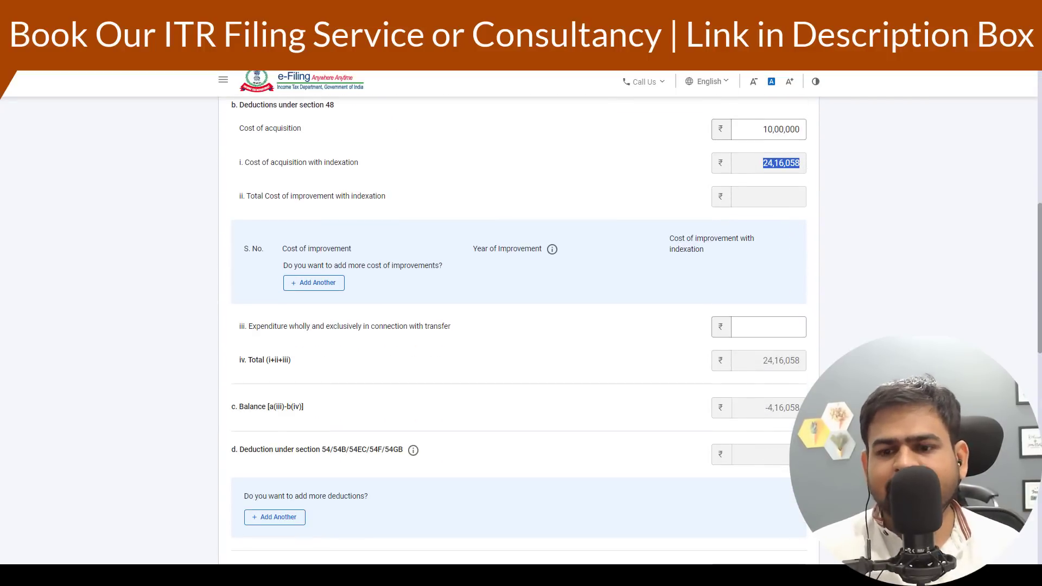
pyautogui.moveTo(765, 407); pyautogui.dragTo(797, 411)
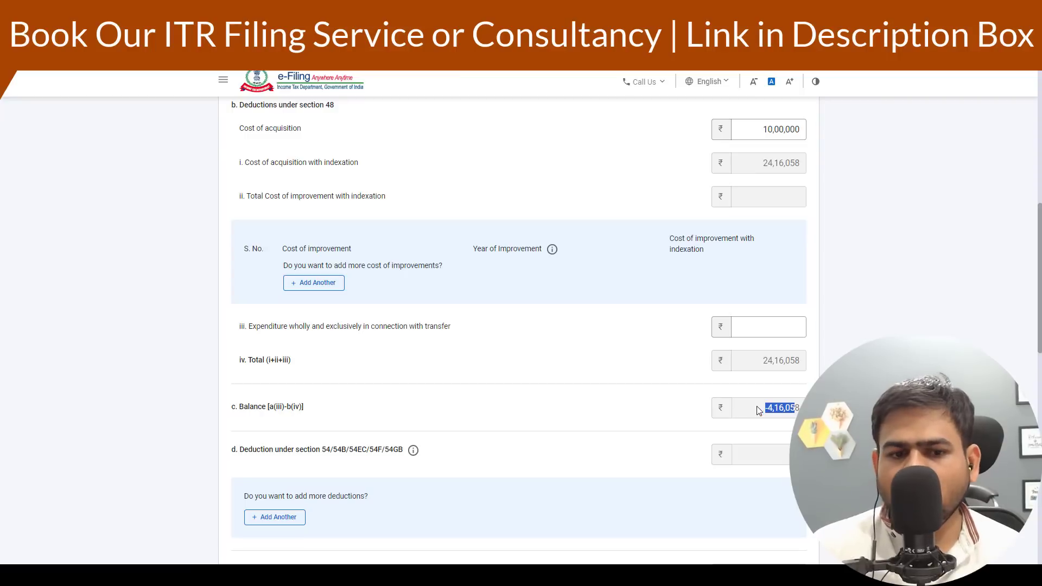
pyautogui.scroll(6, 736, 401)
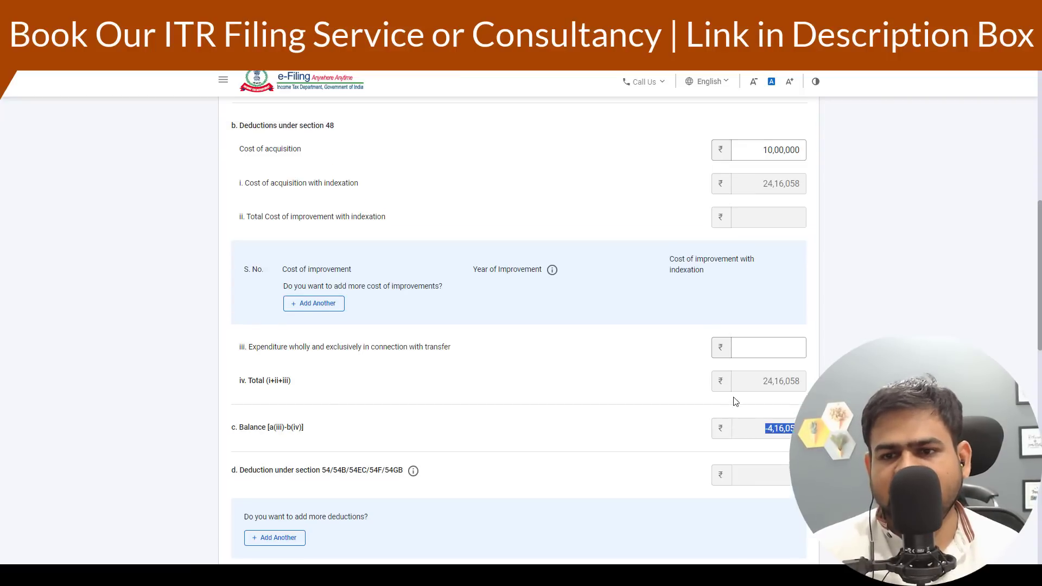
# - Change the property's cost of acquisition to 1,00,000 and review the recalculated balance
pyautogui.moveTo(760, 487); pyautogui.dragTo(805, 487)
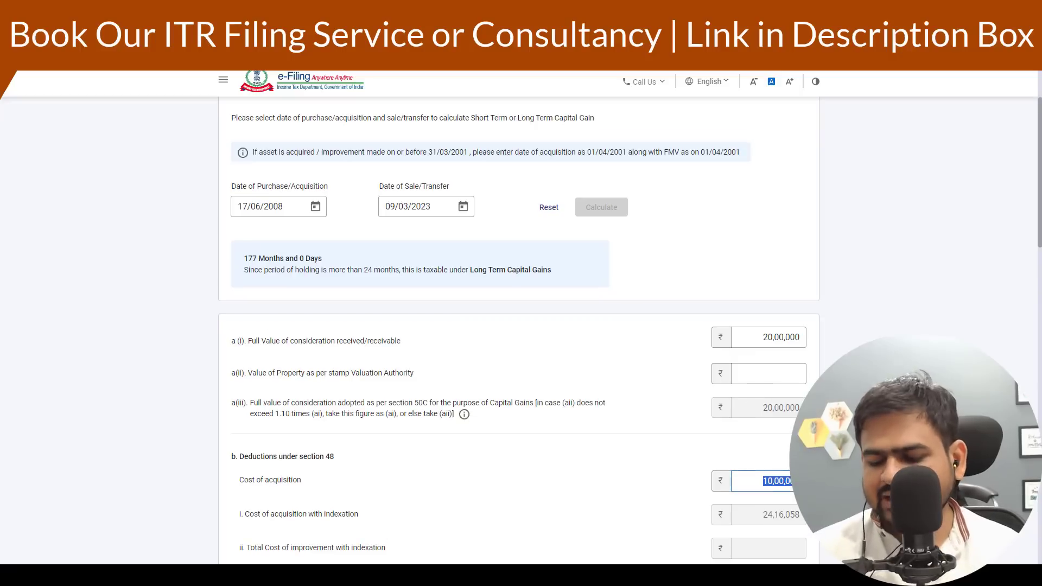
pyautogui.write('1000')
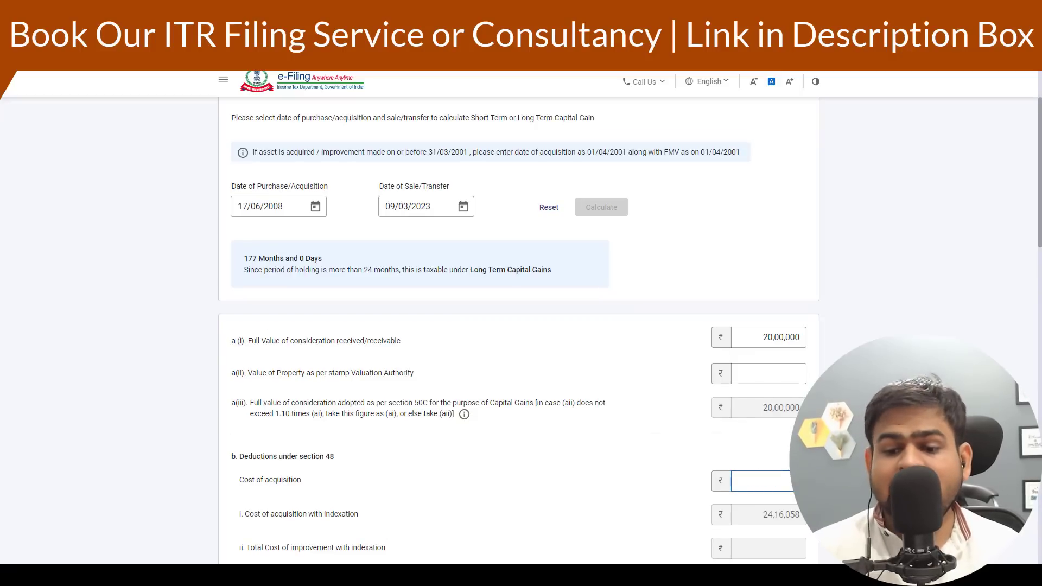
pyautogui.write('00')
pyautogui.scroll(-10, 704, 344)
pyautogui.moveTo(767, 290); pyautogui.dragTo(819, 291)
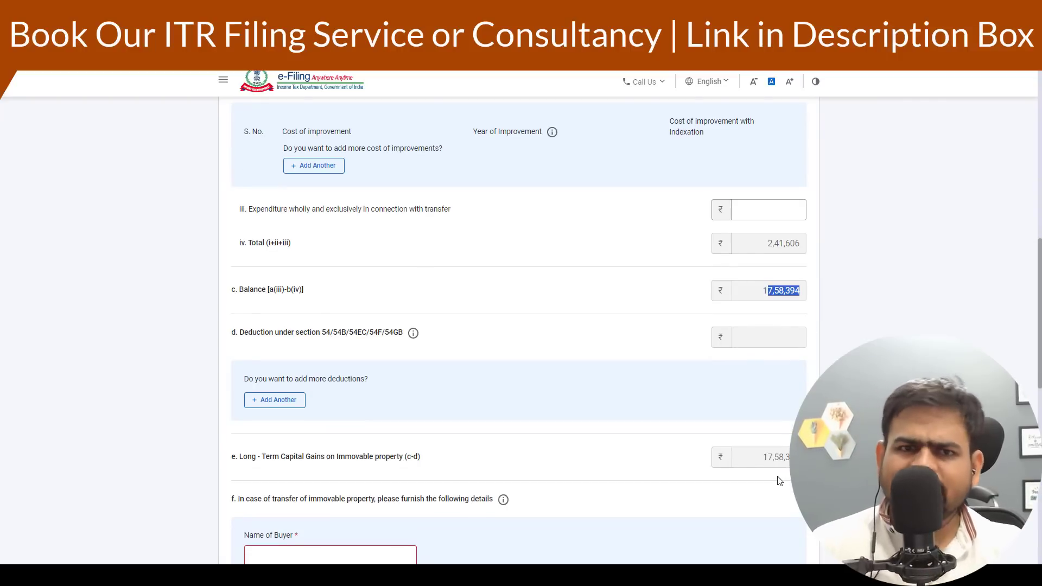
pyautogui.scroll(2, 572, 437)
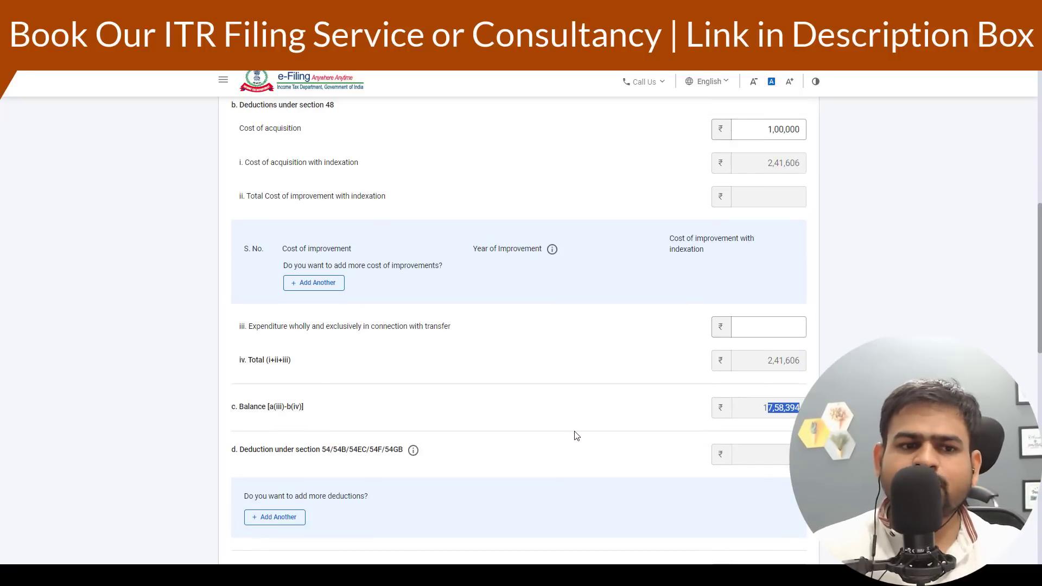
pyautogui.scroll(-2, 574, 437)
pyautogui.moveTo(273, 332); pyautogui.dragTo(358, 334)
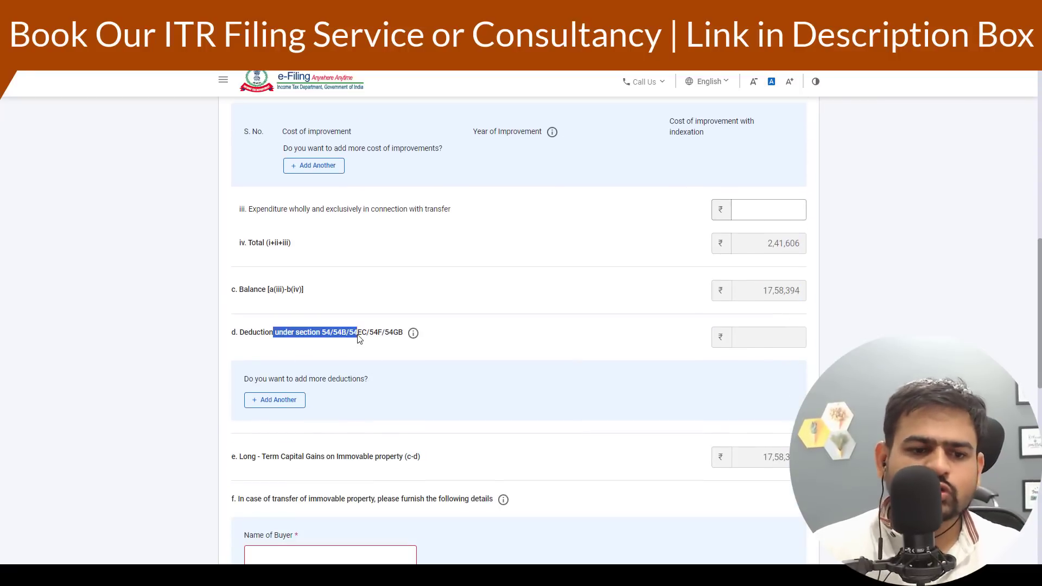
# - Add a deduction row for the property sale and choose Deduction under section 54
pyautogui.scroll(-2, 336, 337)
pyautogui.click(264, 288)
pyautogui.click(311, 305)
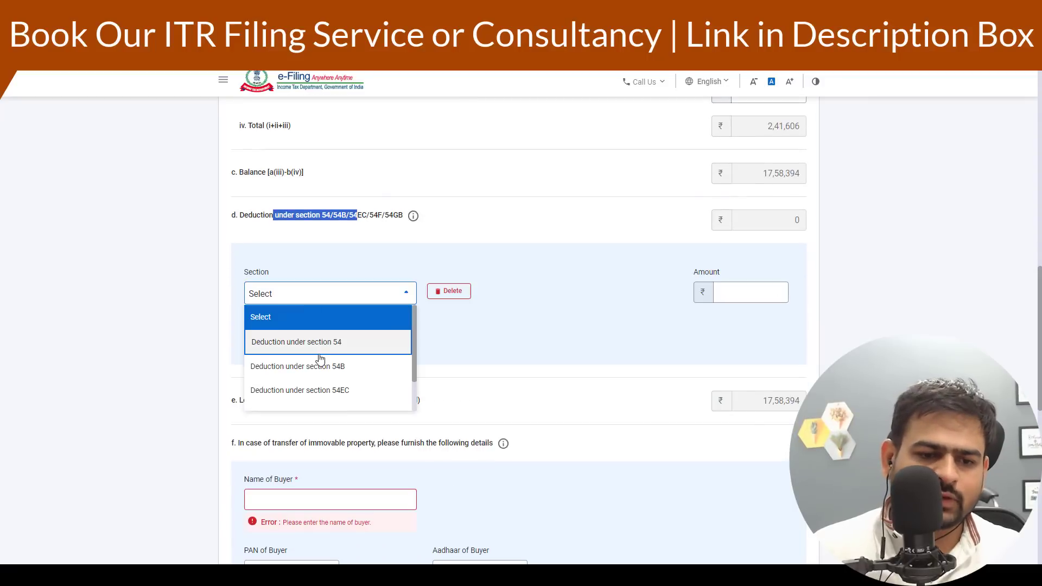
pyautogui.click(329, 350)
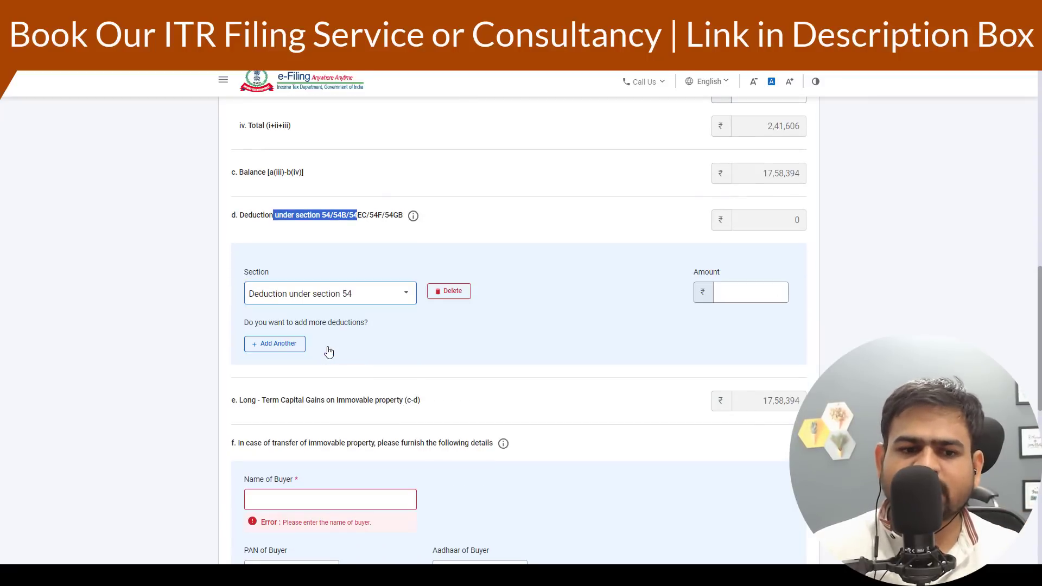
pyautogui.click(757, 295)
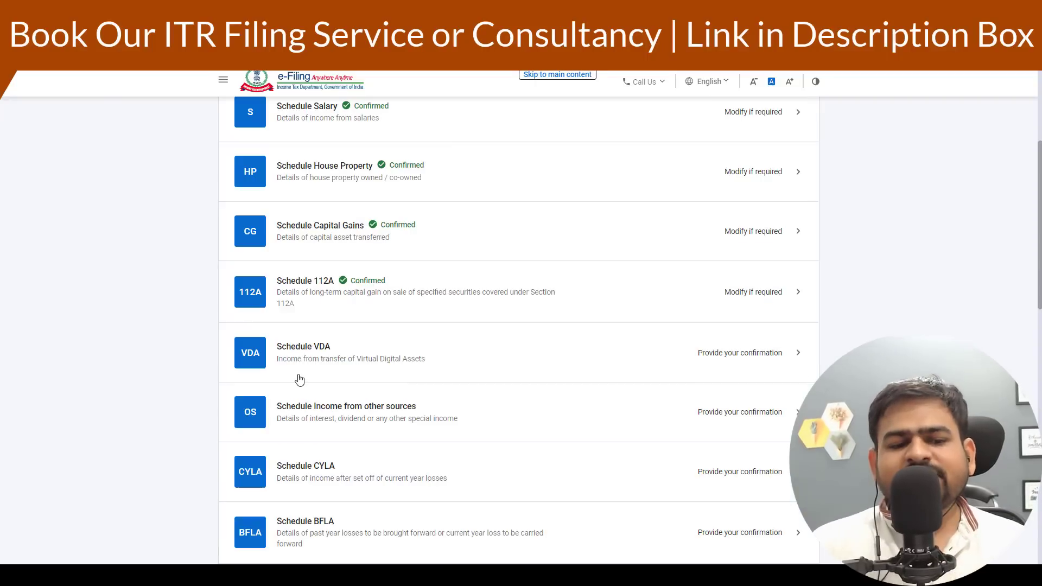
# - Open Schedule VDA and add an entry acquired on 22-Jun-2022 and transferred on 15-Mar-2023
pyautogui.click(454, 366)
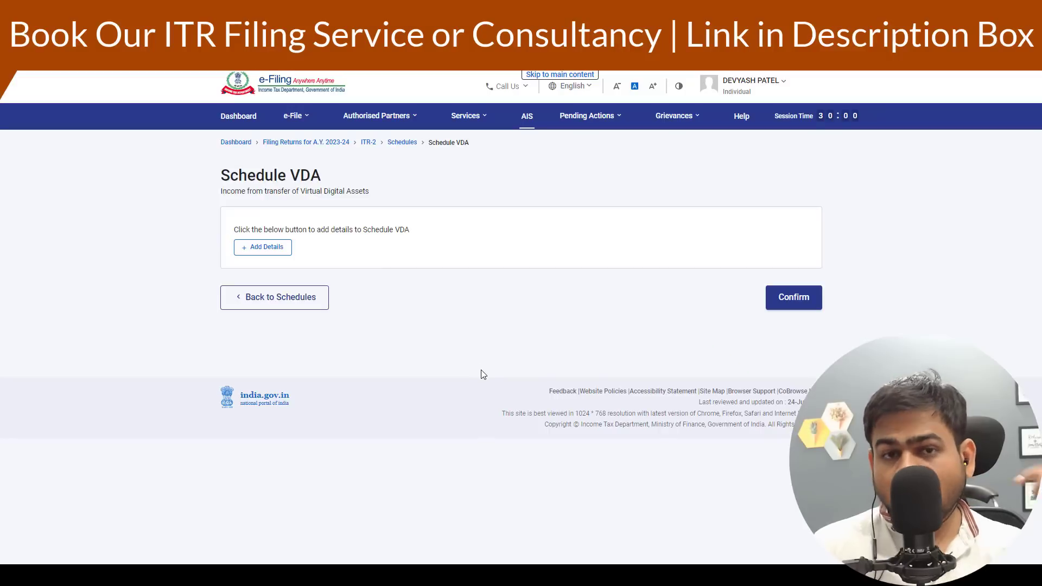
pyautogui.click(278, 253)
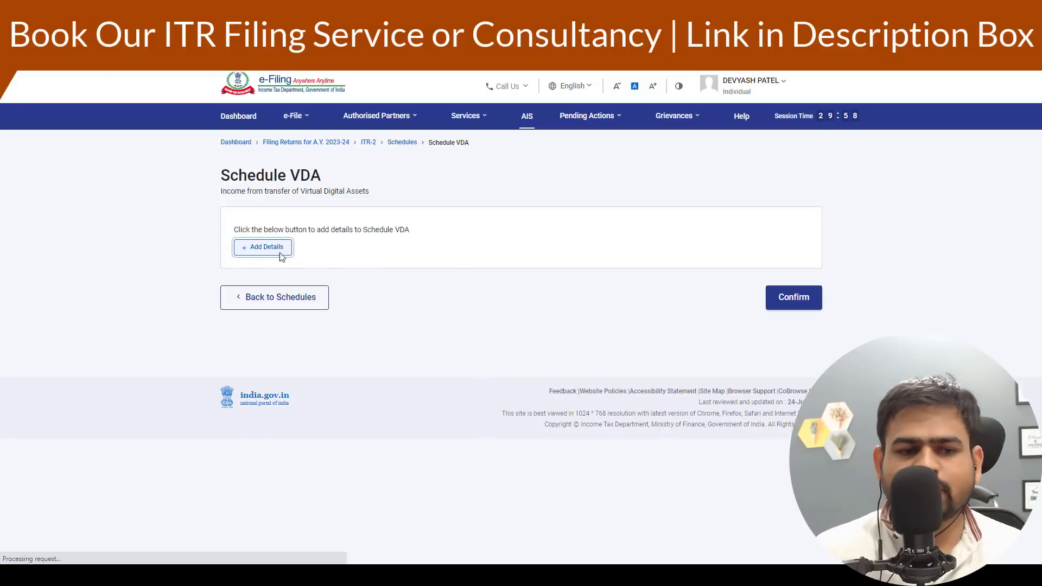
pyautogui.click(278, 249)
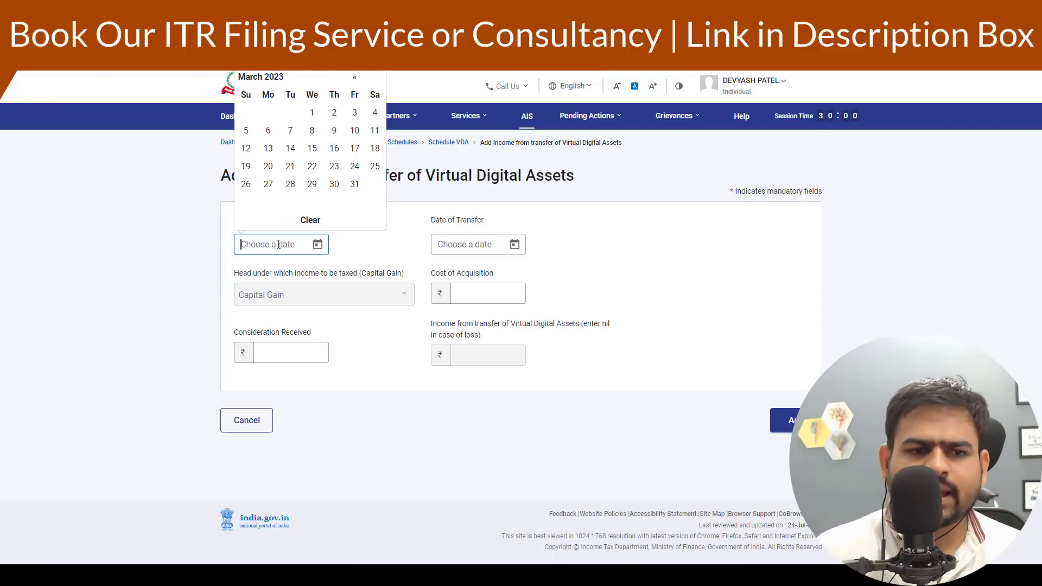
pyautogui.click(353, 79)
pyautogui.click(353, 80)
pyautogui.click(353, 80)
pyautogui.click(353, 79)
pyautogui.click(353, 79)
pyautogui.click(353, 80)
pyautogui.click(353, 79)
pyautogui.click(354, 79)
pyautogui.click(353, 79)
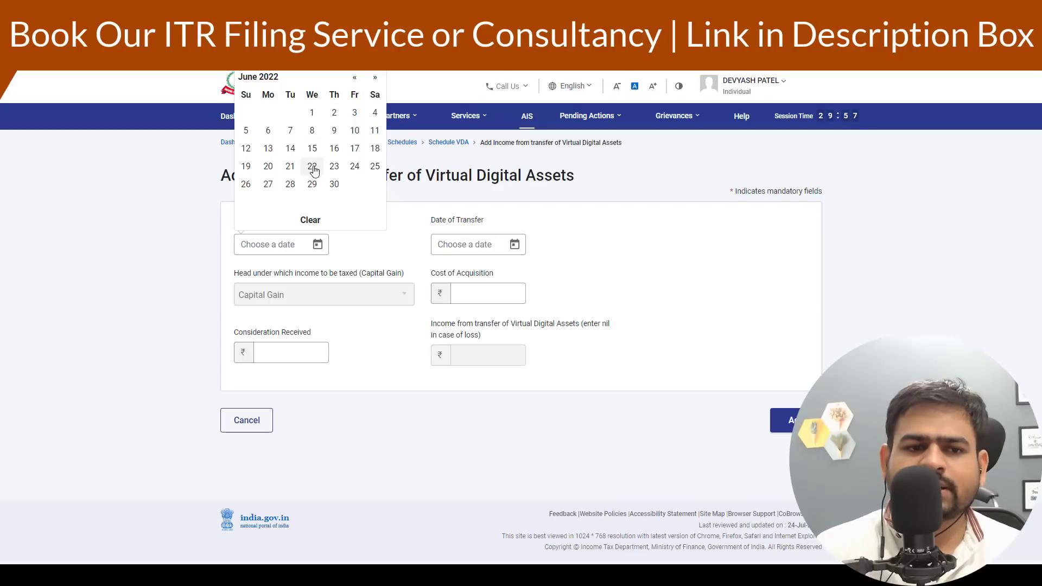
pyautogui.click(312, 166)
pyautogui.click(469, 244)
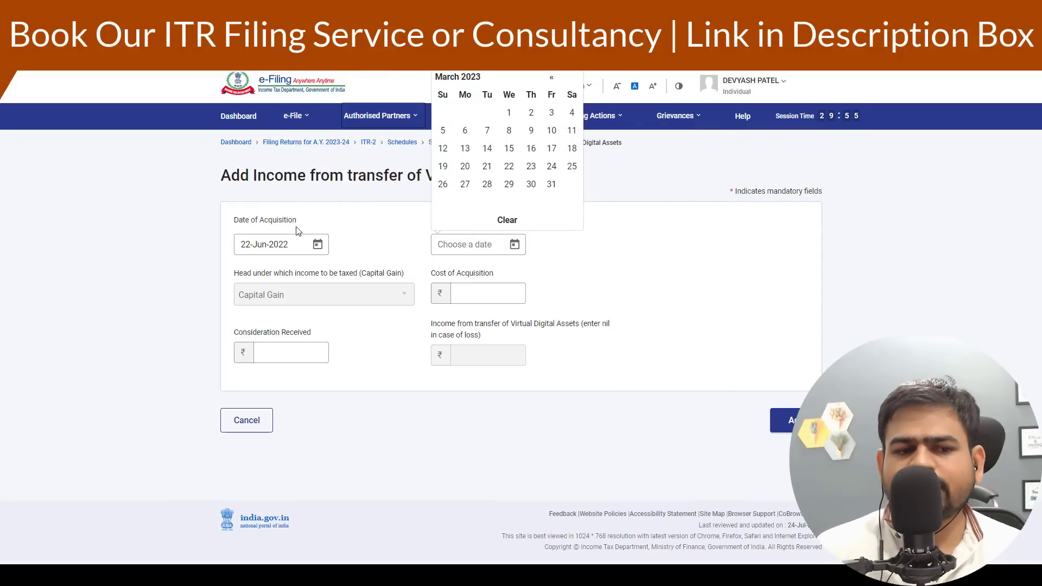
pyautogui.click(509, 148)
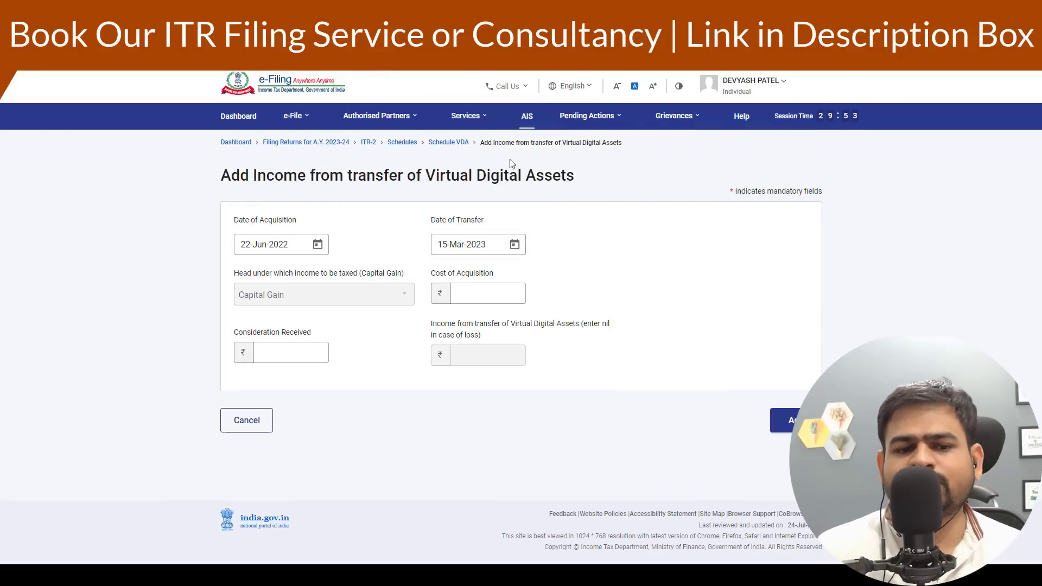
# - Enter a cost of acquisition of 8,00,000 and consideration received of 10,00,000, then add the VDA entry
pyautogui.click(474, 296)
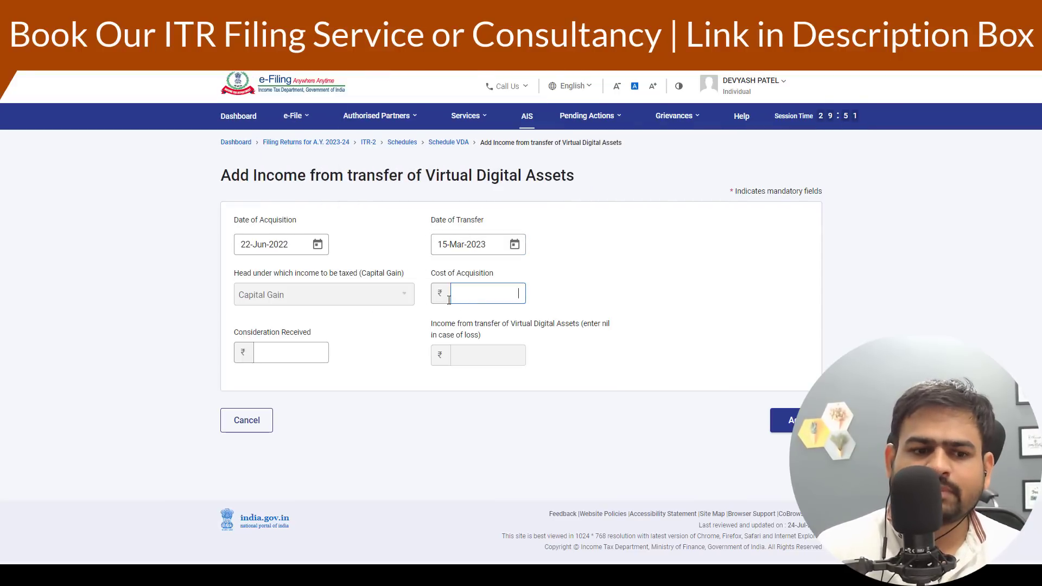
pyautogui.press('Tab')
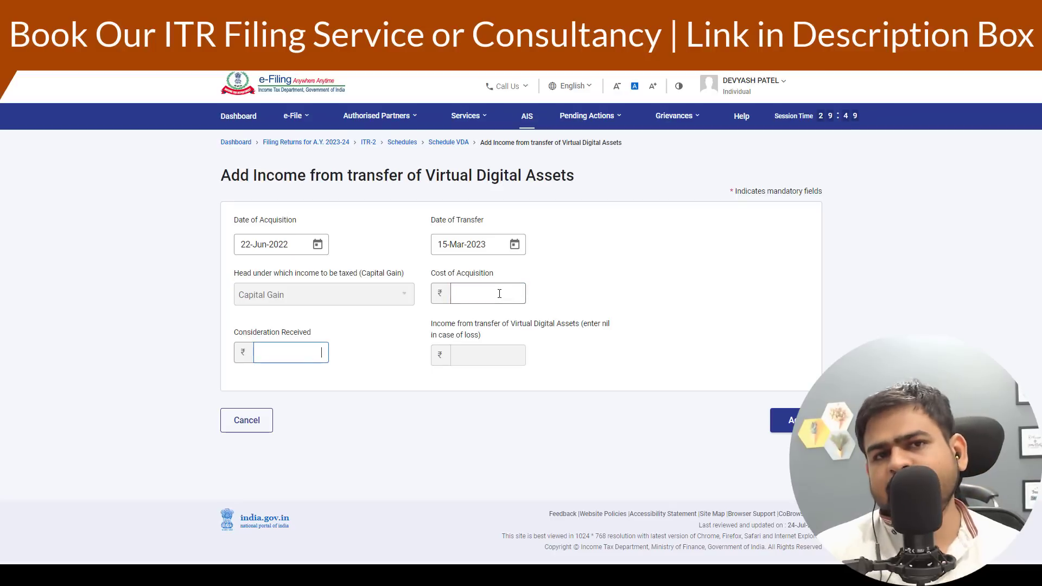
pyautogui.moveTo(485, 354); pyautogui.dragTo(597, 361)
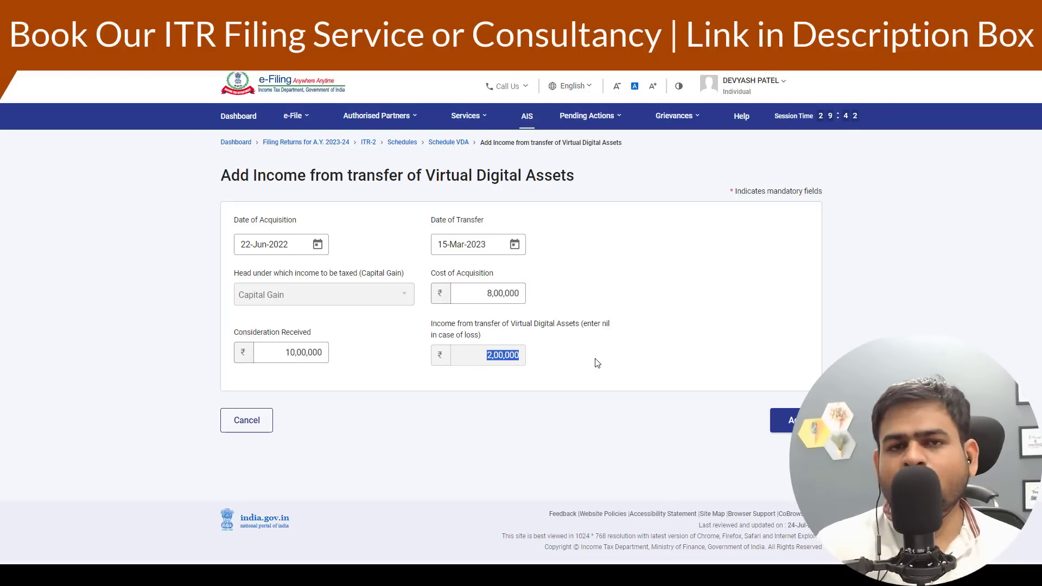
pyautogui.click(784, 420)
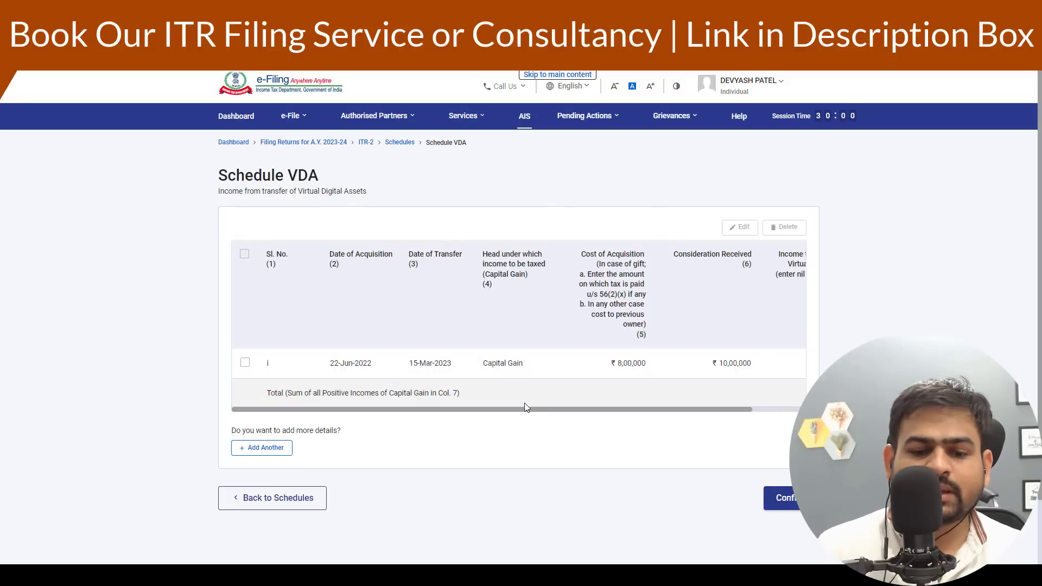
# - Confirm Schedule VDA after reviewing the entry's computed income
pyautogui.moveTo(525, 408); pyautogui.dragTo(740, 414)
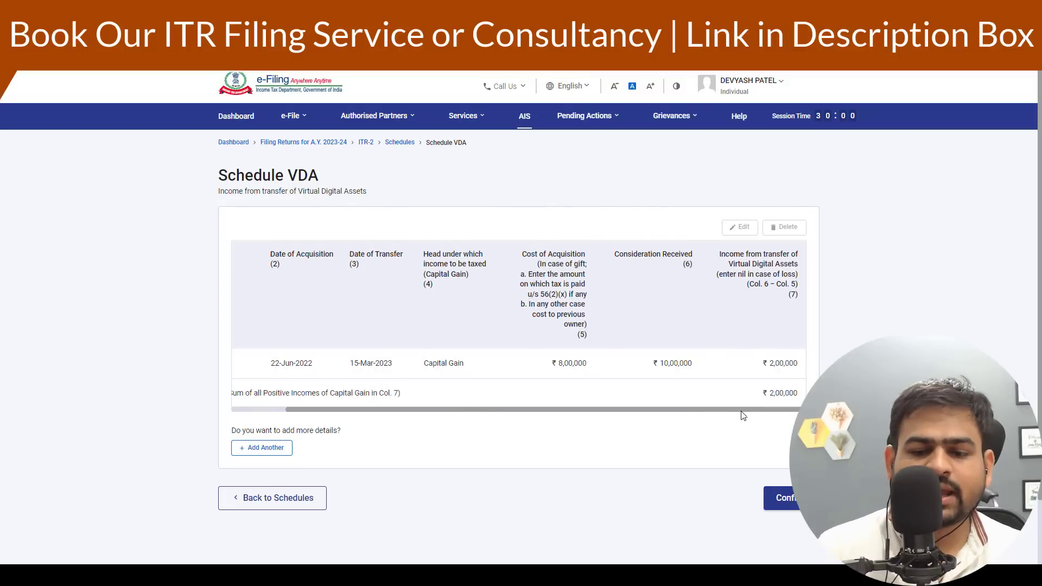
pyautogui.click(786, 498)
pyautogui.scroll(-5, 461, 374)
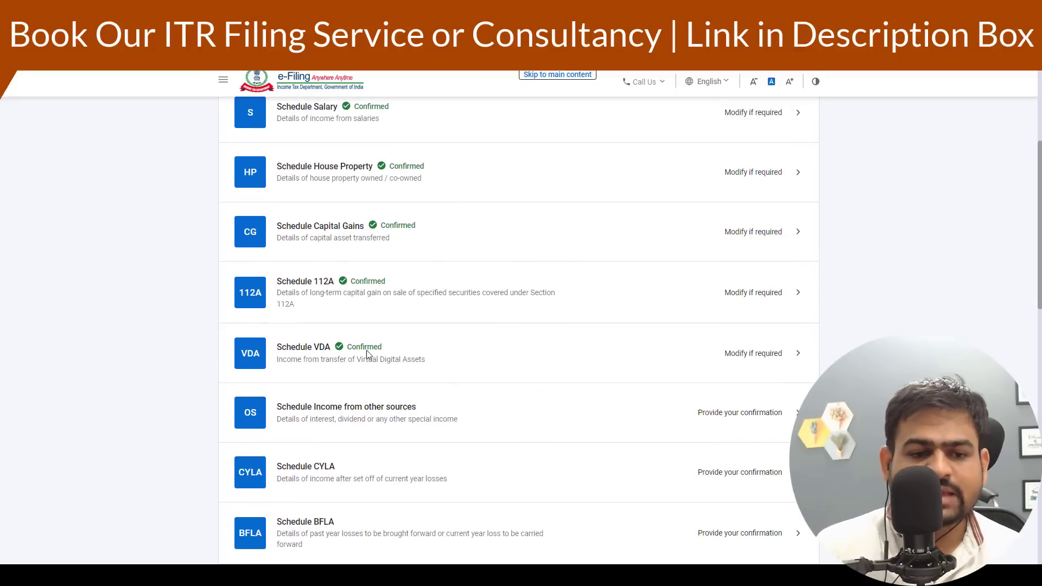
# - Reopen Schedule Capital Gains, continue to the summary including VDA income, and confirm it
pyautogui.click(452, 234)
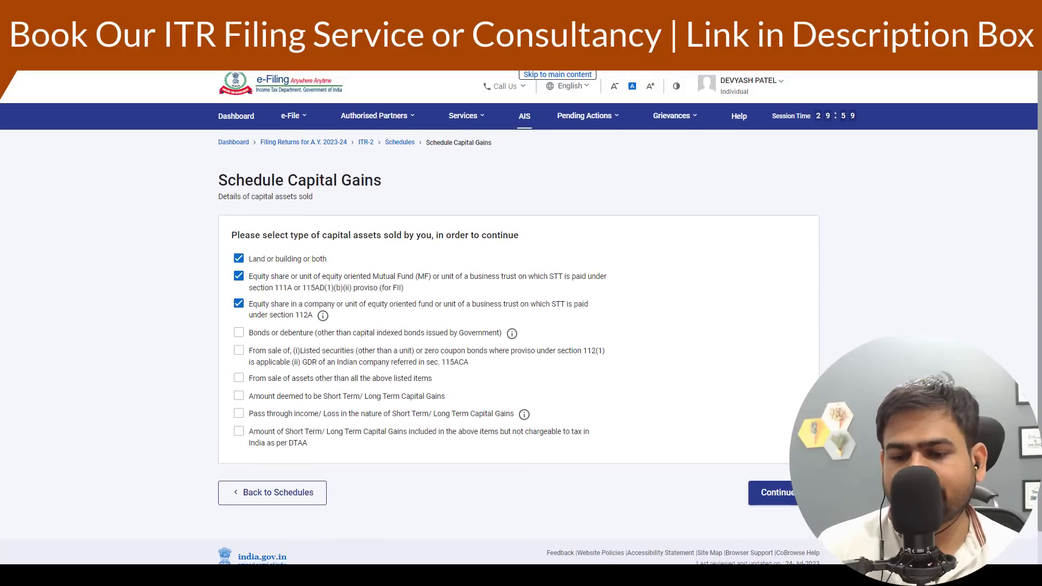
pyautogui.click(781, 494)
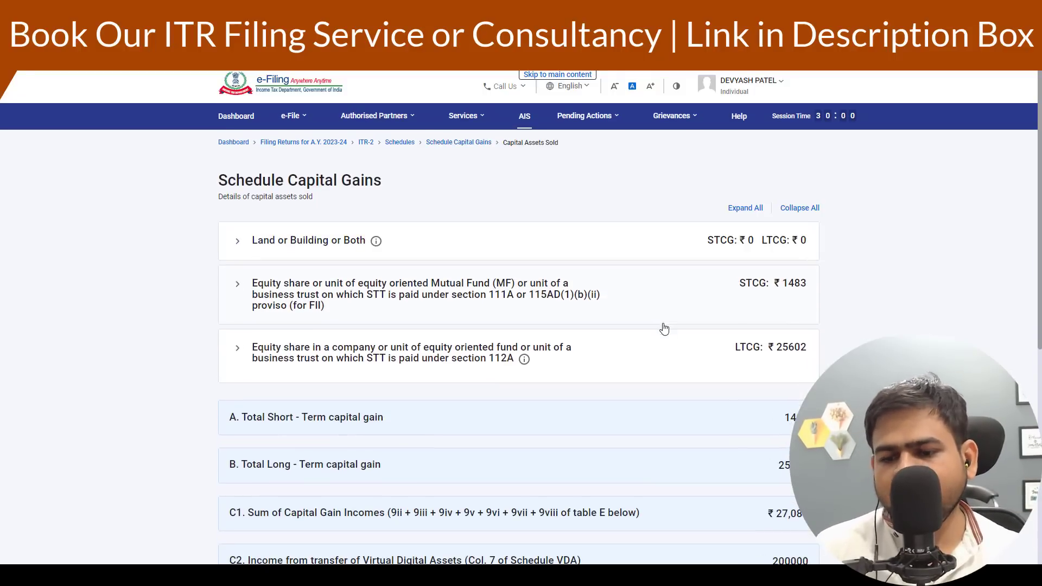
pyautogui.scroll(-6, 664, 329)
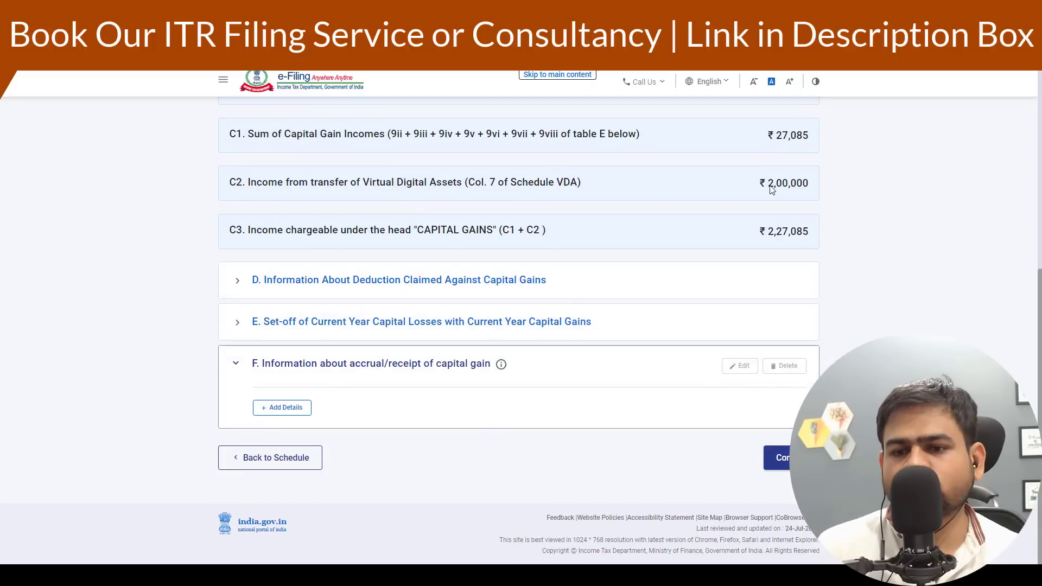
pyautogui.click(781, 459)
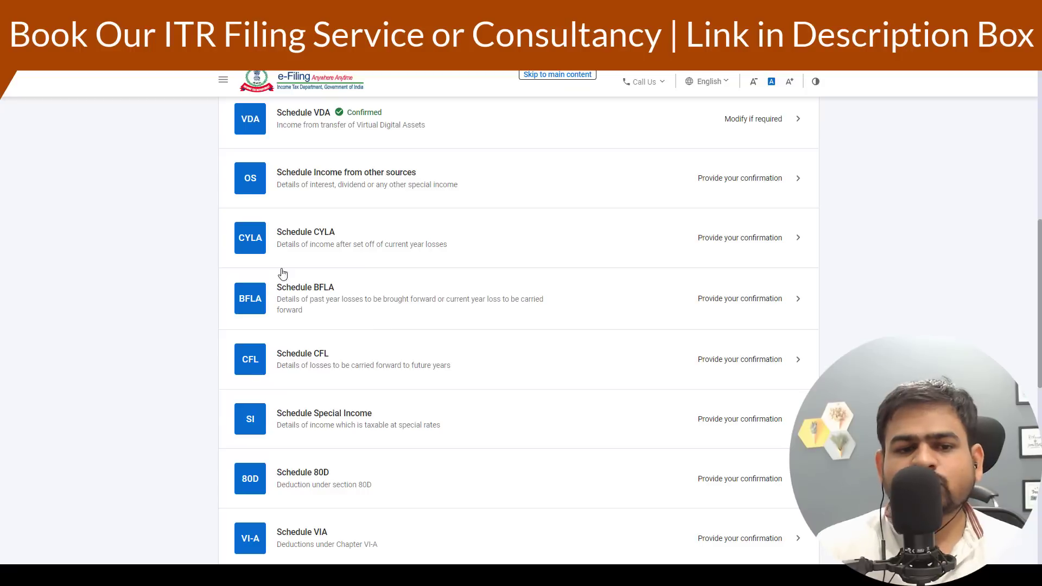
# - Open Schedule Income from other sources and expand the dividend and interest details
pyautogui.click(438, 191)
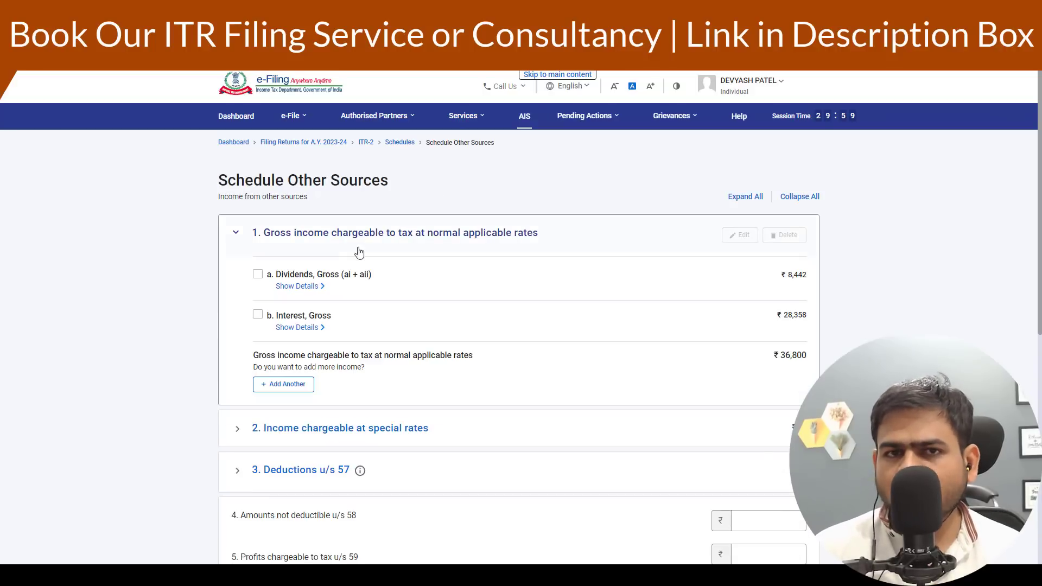
pyautogui.click(293, 287)
pyautogui.click(293, 287)
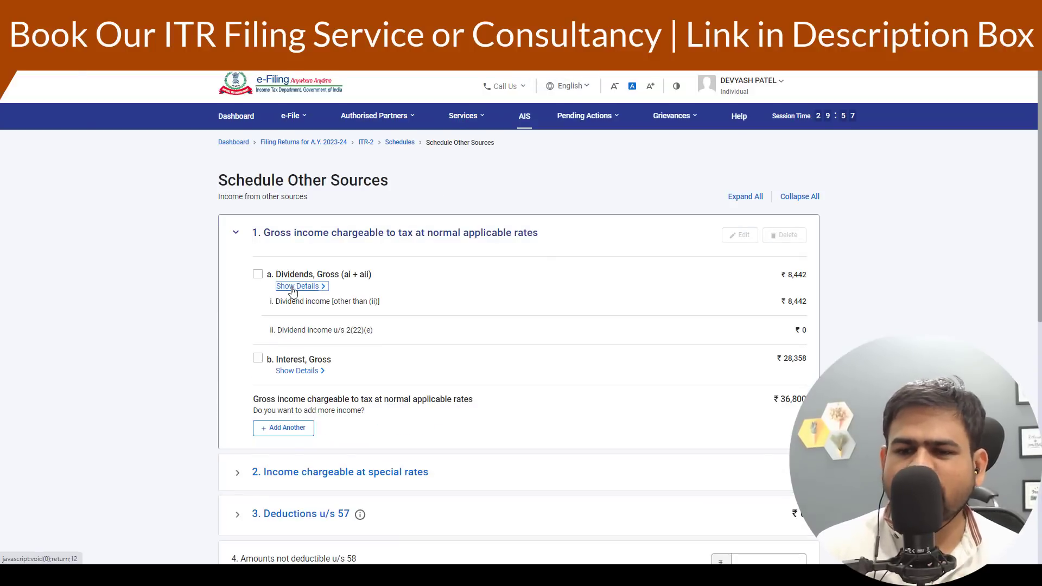
pyautogui.click(284, 328)
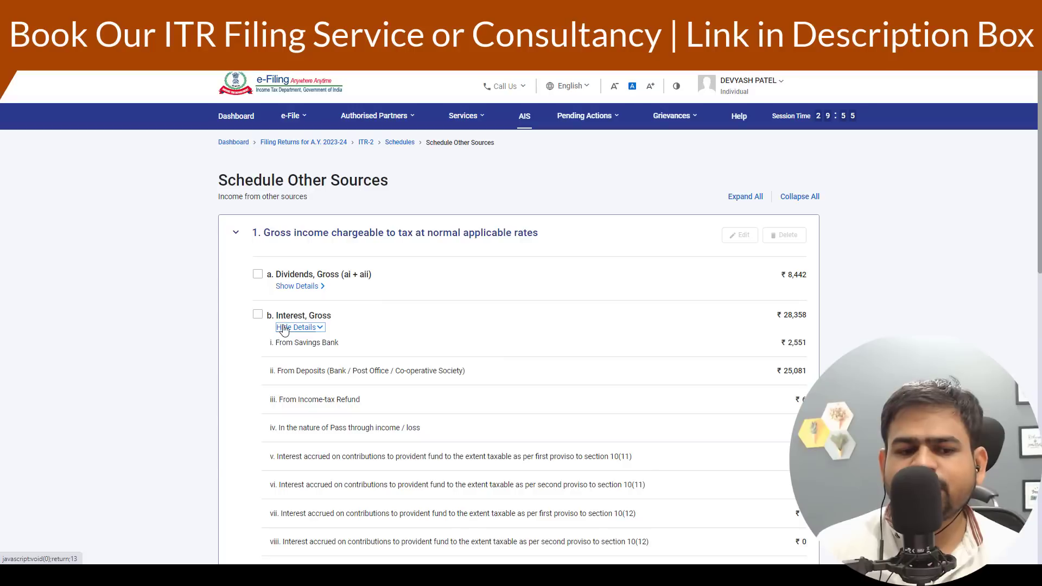
# - Open the gross interest entry for editing, check its savings, deposit and other amounts, and save it
pyautogui.click(257, 314)
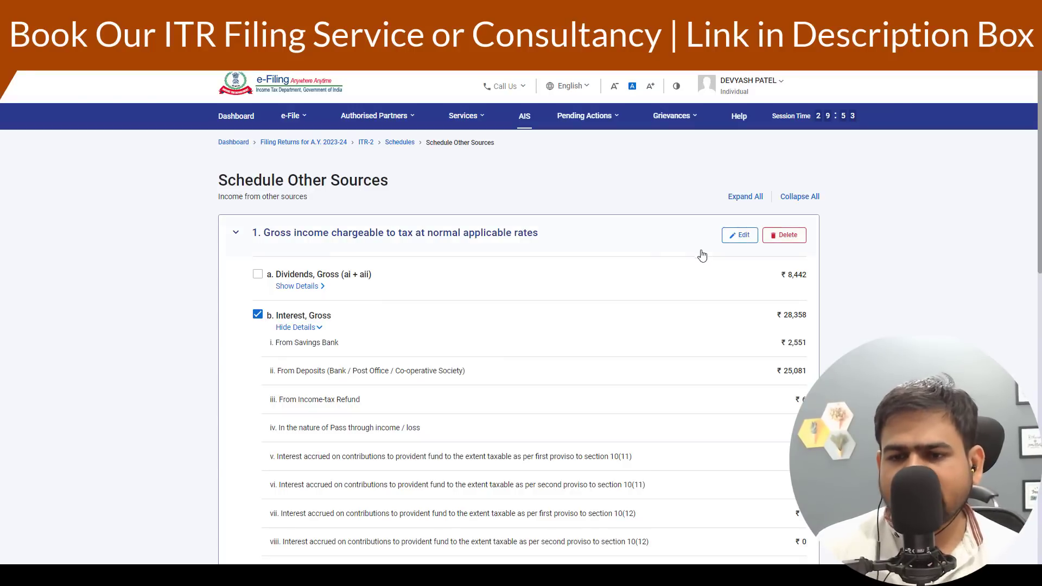
pyautogui.click(733, 237)
pyautogui.scroll(-5, 647, 295)
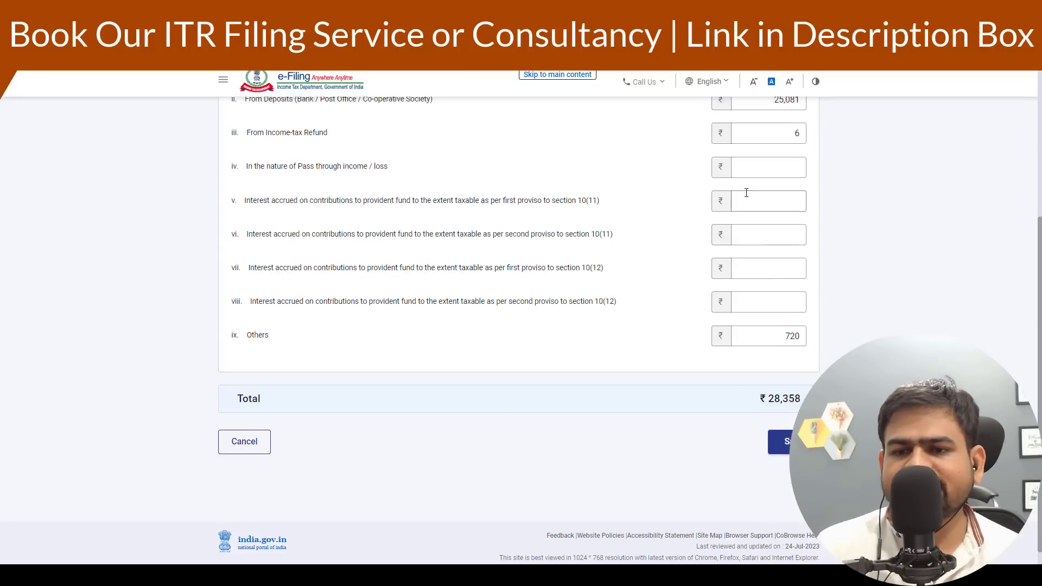
pyautogui.scroll(2, 776, 212)
pyautogui.moveTo(776, 184); pyautogui.dragTo(834, 192)
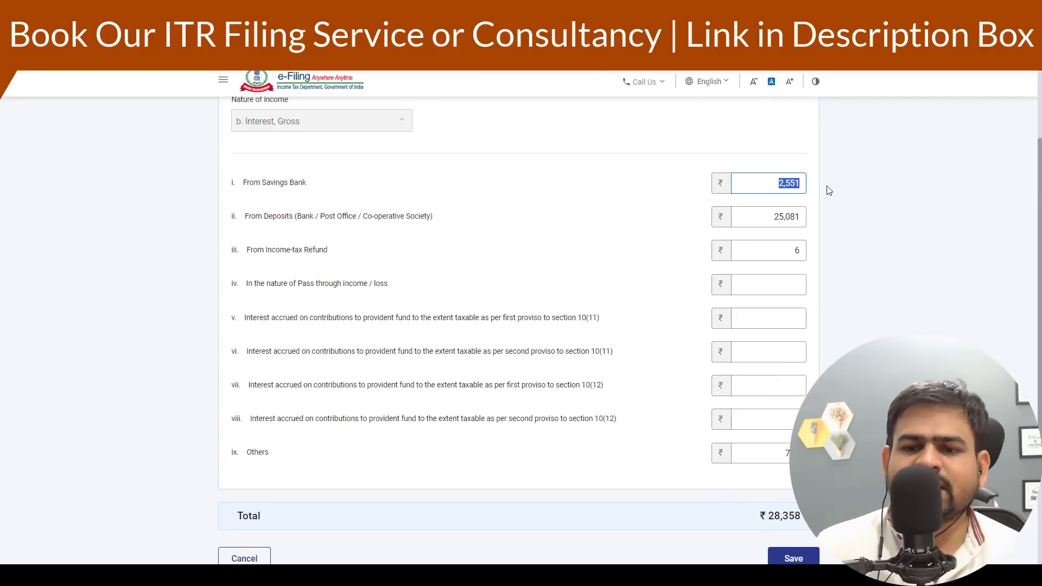
pyautogui.press('Tab')
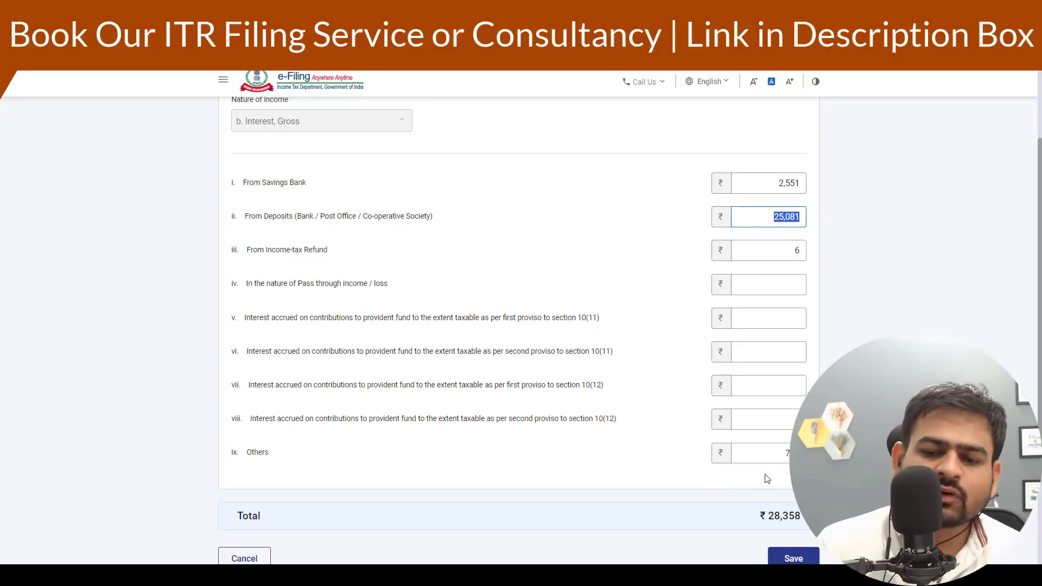
pyautogui.click(764, 455)
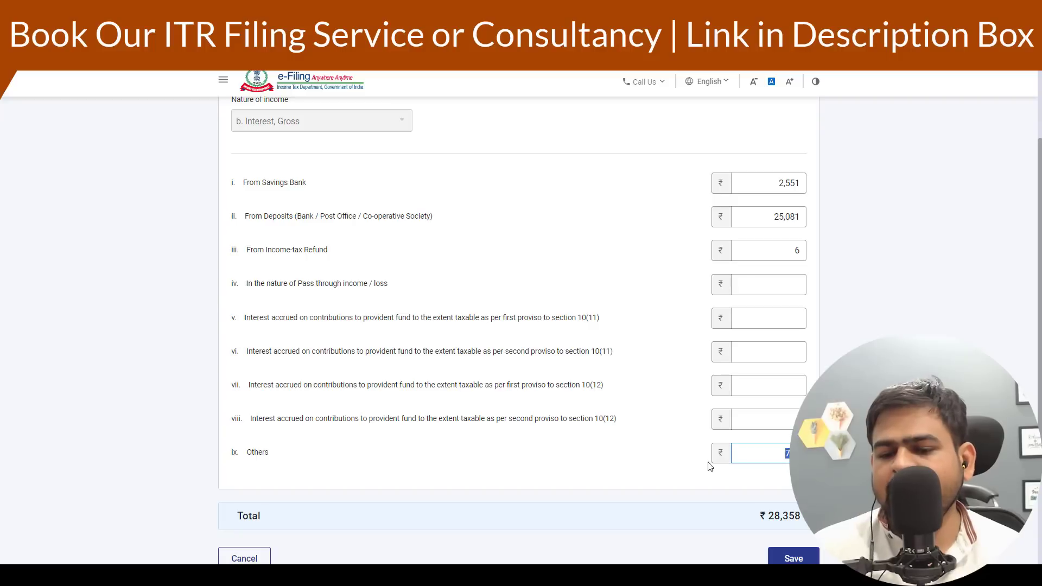
pyautogui.click(659, 468)
pyautogui.scroll(-2, 657, 472)
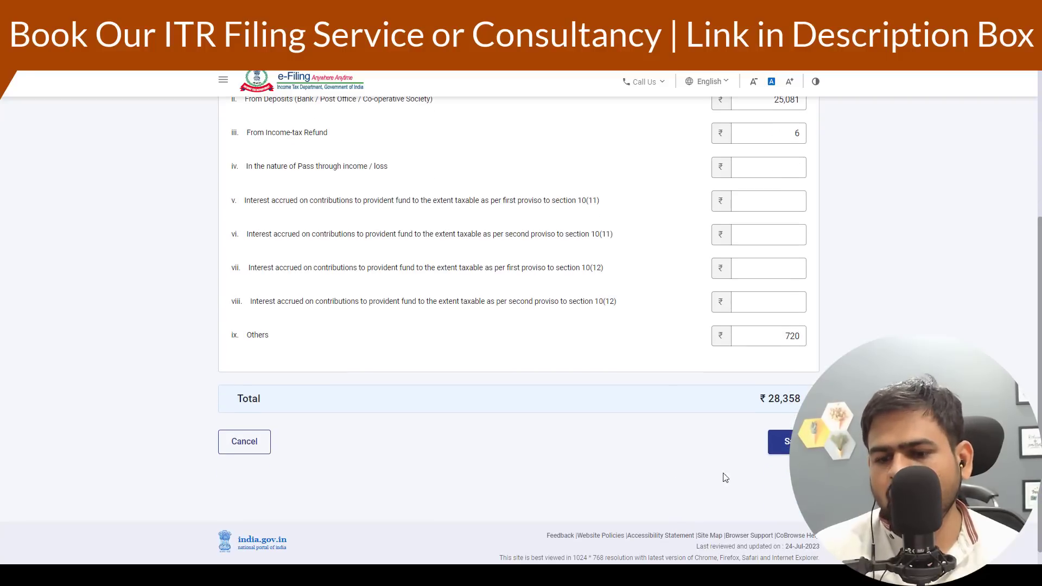
pyautogui.click(785, 442)
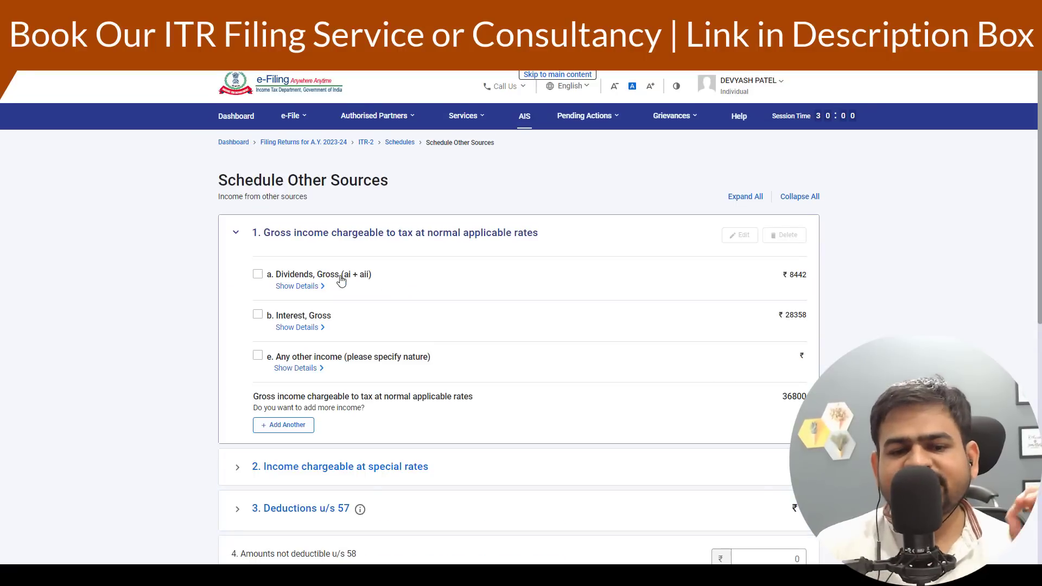
pyautogui.scroll(-4, 556, 354)
pyautogui.scroll(-4, 556, 354)
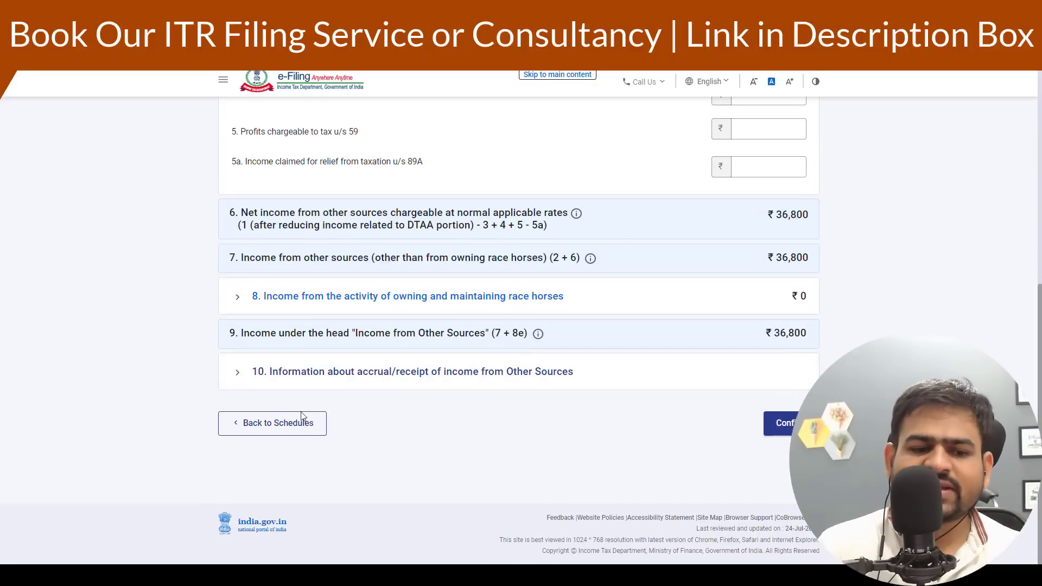
# - Expand and review the accrual/receipt of income from other sources table
pyautogui.click(245, 383)
pyautogui.scroll(-4, 320, 400)
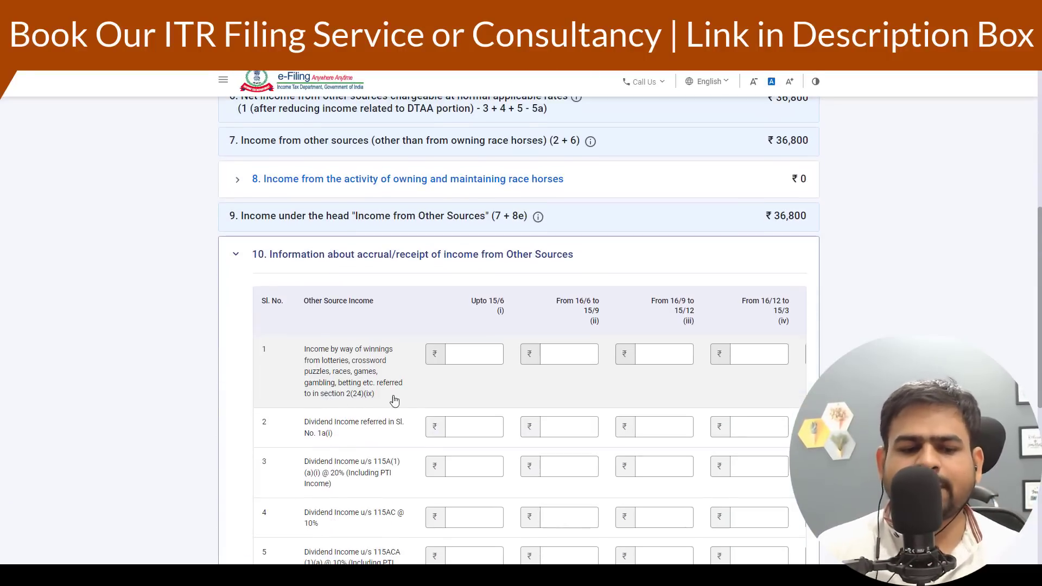
pyautogui.scroll(10, 486, 311)
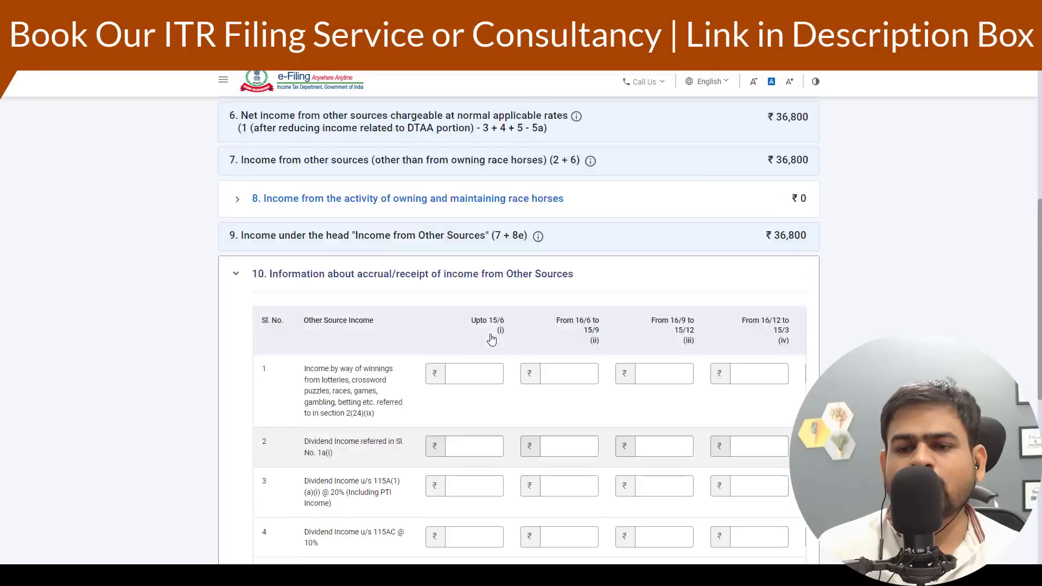
pyautogui.click(577, 212)
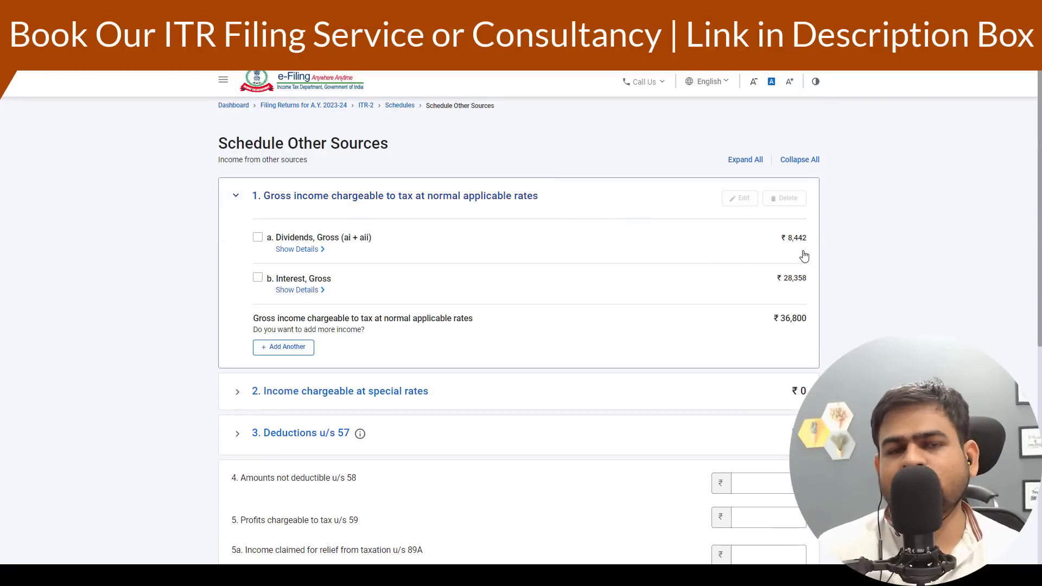
pyautogui.scroll(-7, 464, 290)
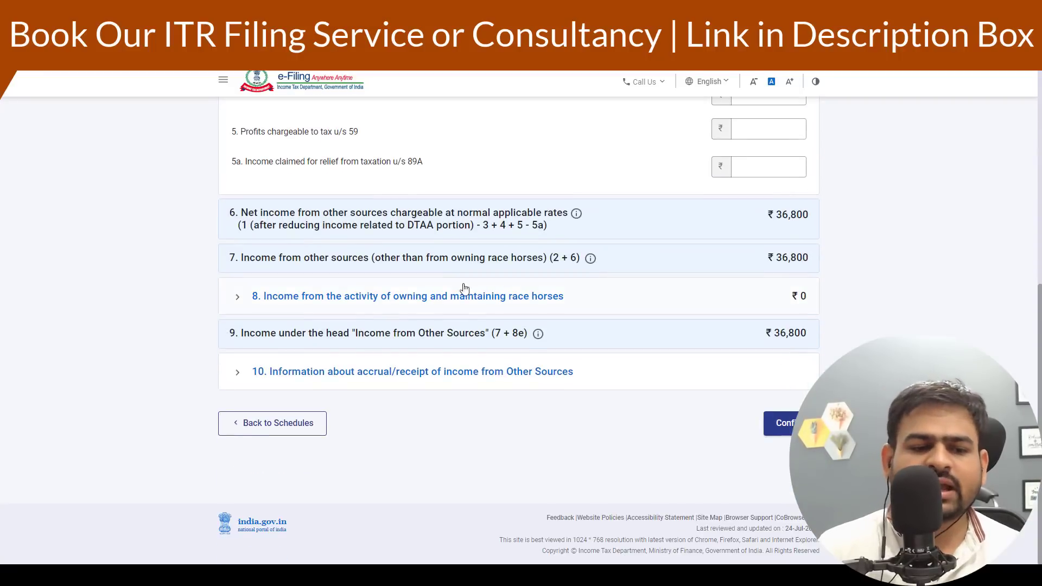
# - Enter the dividend of 8442 in the up to 15/6 column of the accrual details and confirm the other sources schedule
pyautogui.click(236, 381)
pyautogui.scroll(-4, 439, 399)
pyautogui.click(475, 313)
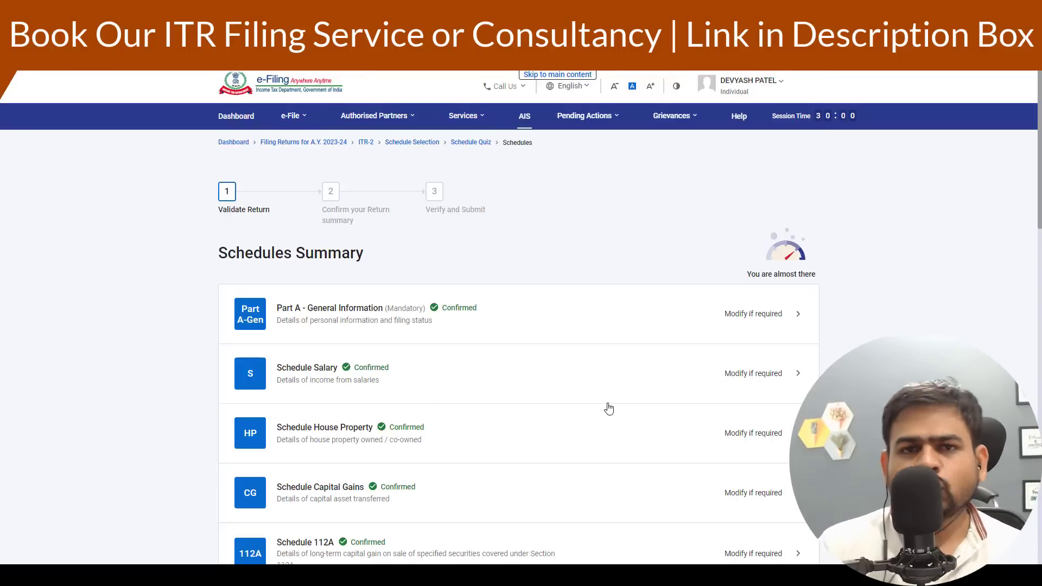
pyautogui.scroll(-3, 608, 412)
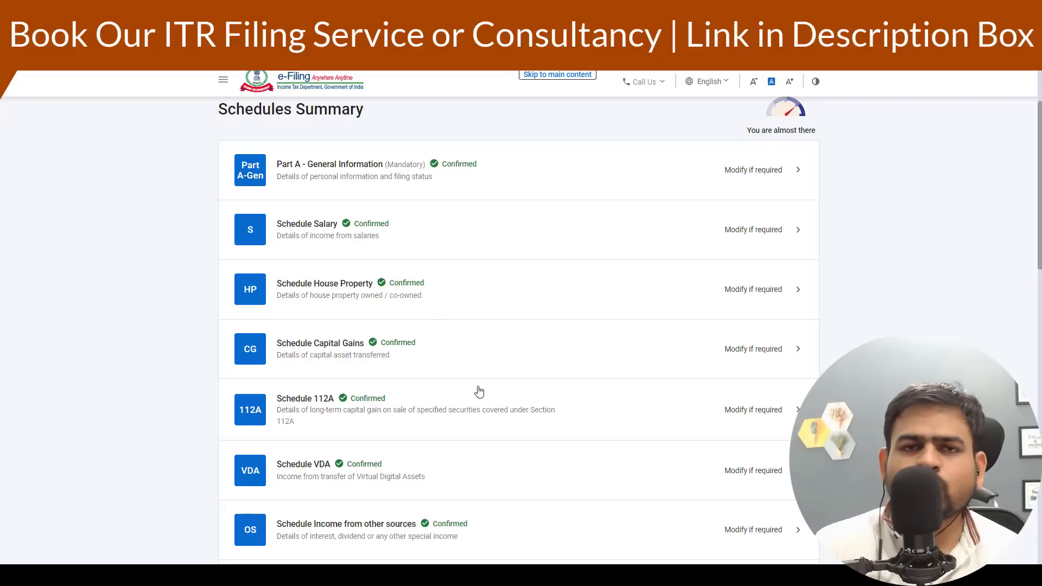
# - Open Schedule CYLA, review the current year loss set-off table, and confirm it
pyautogui.scroll(-4, 479, 391)
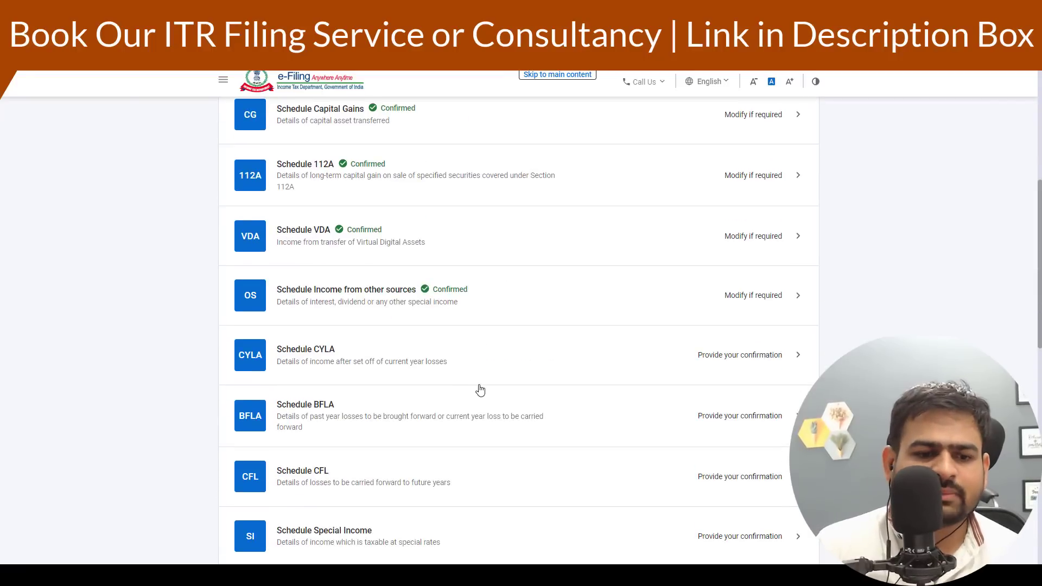
pyautogui.click(446, 369)
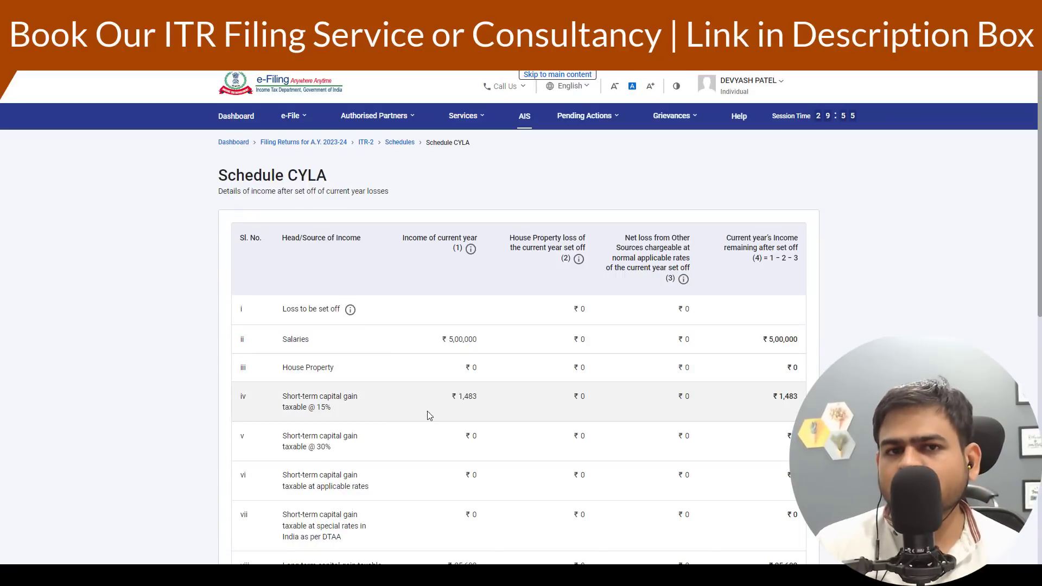
pyautogui.scroll(-1, 658, 311)
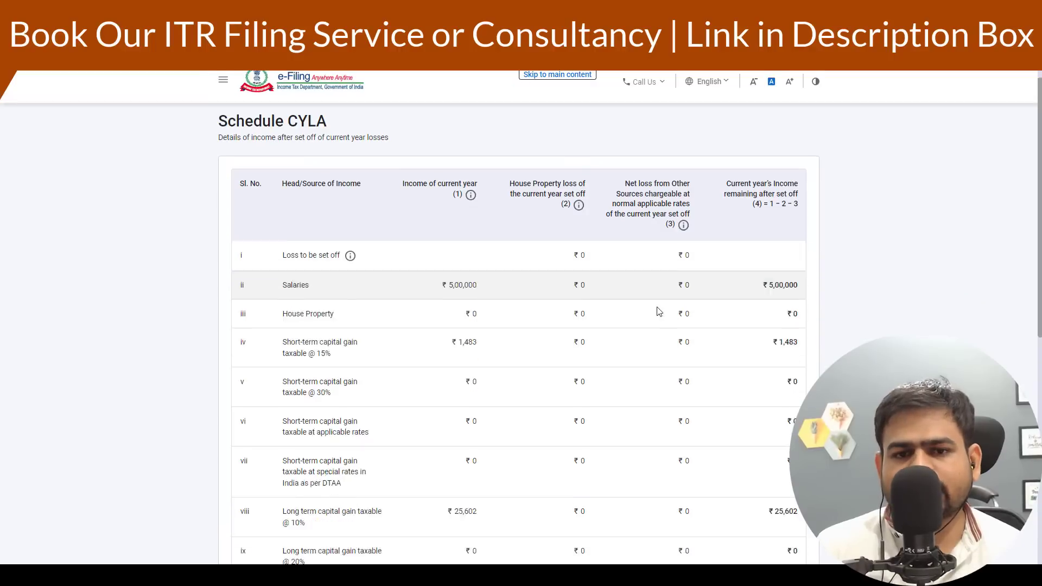
pyautogui.scroll(-8, 658, 311)
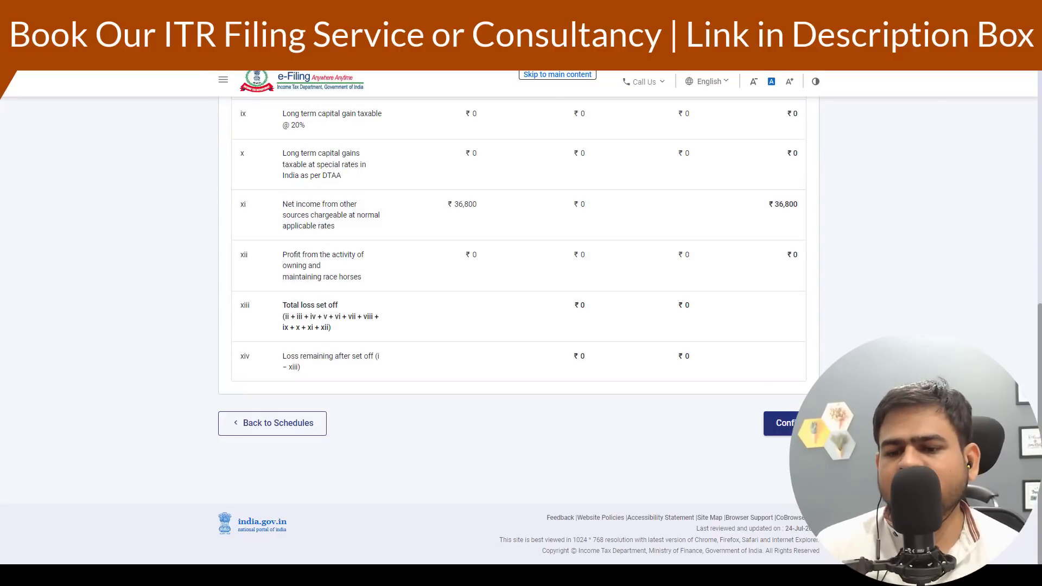
pyautogui.click(806, 422)
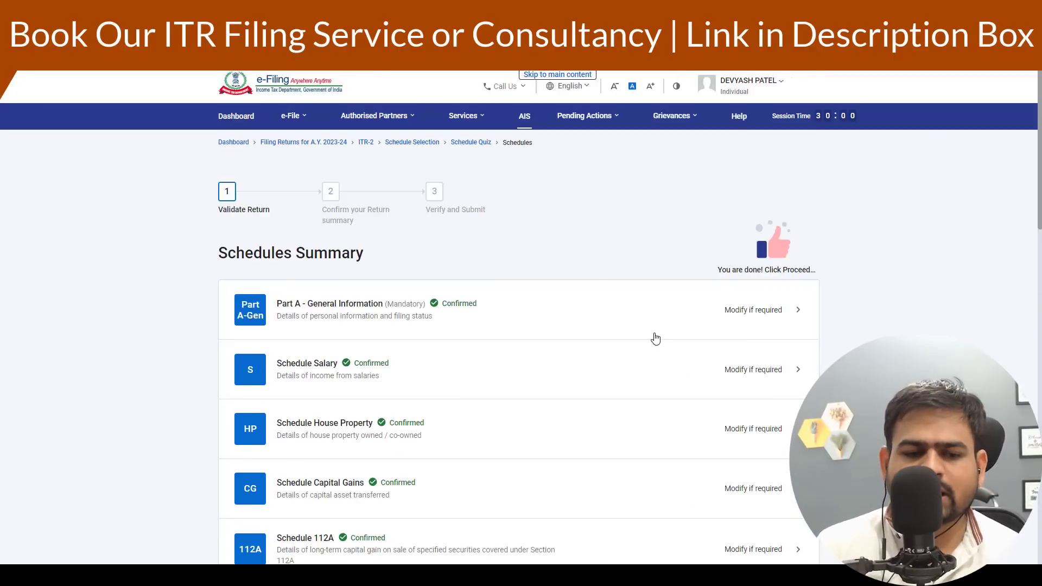
# - Open Schedule BFLA and review the income remaining after brought forward loss set-off
pyautogui.scroll(-10, 656, 338)
pyautogui.scroll(2, 446, 293)
pyautogui.click(624, 317)
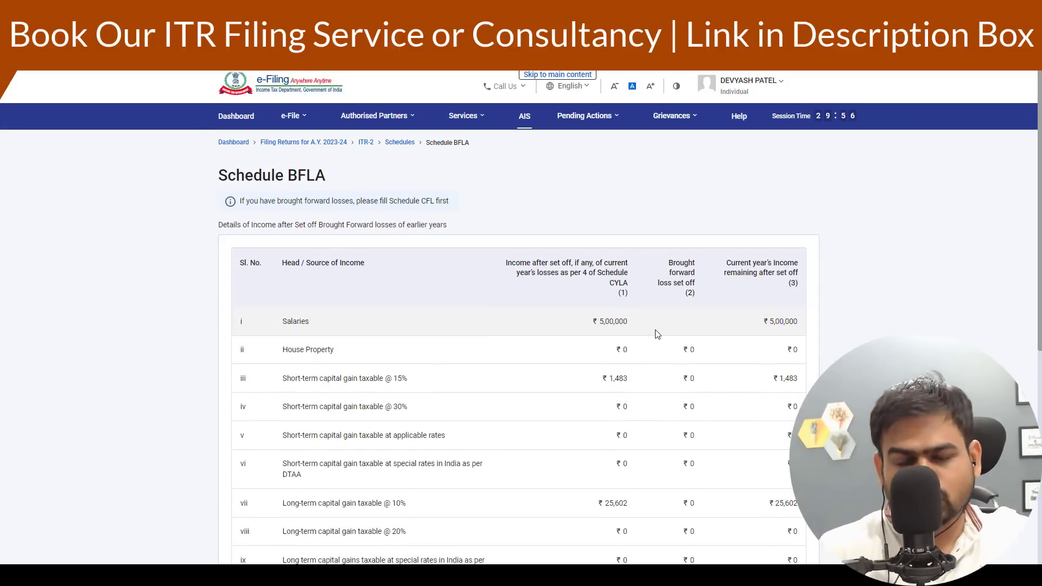
pyautogui.scroll(-1, 662, 342)
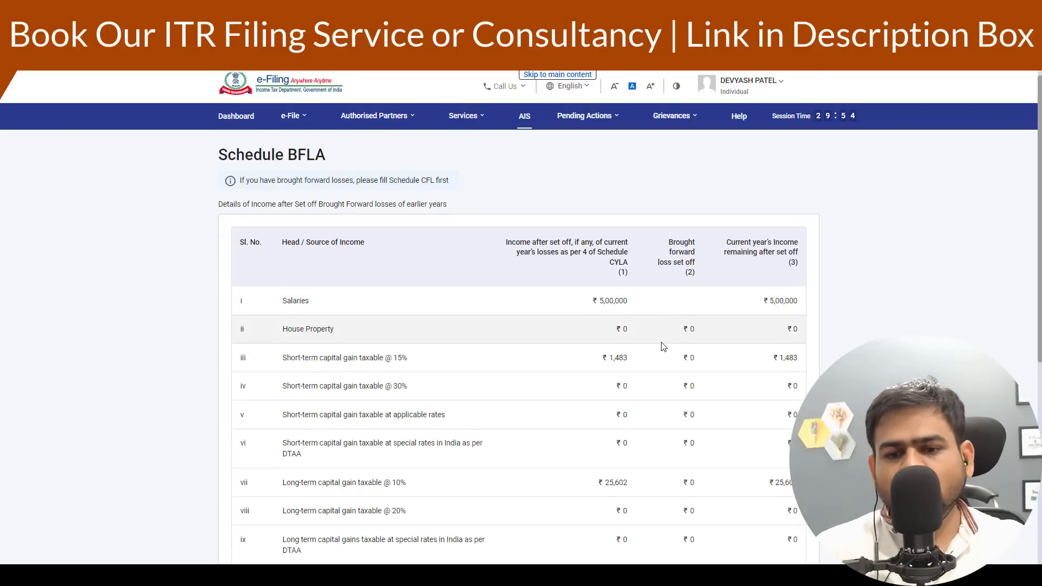